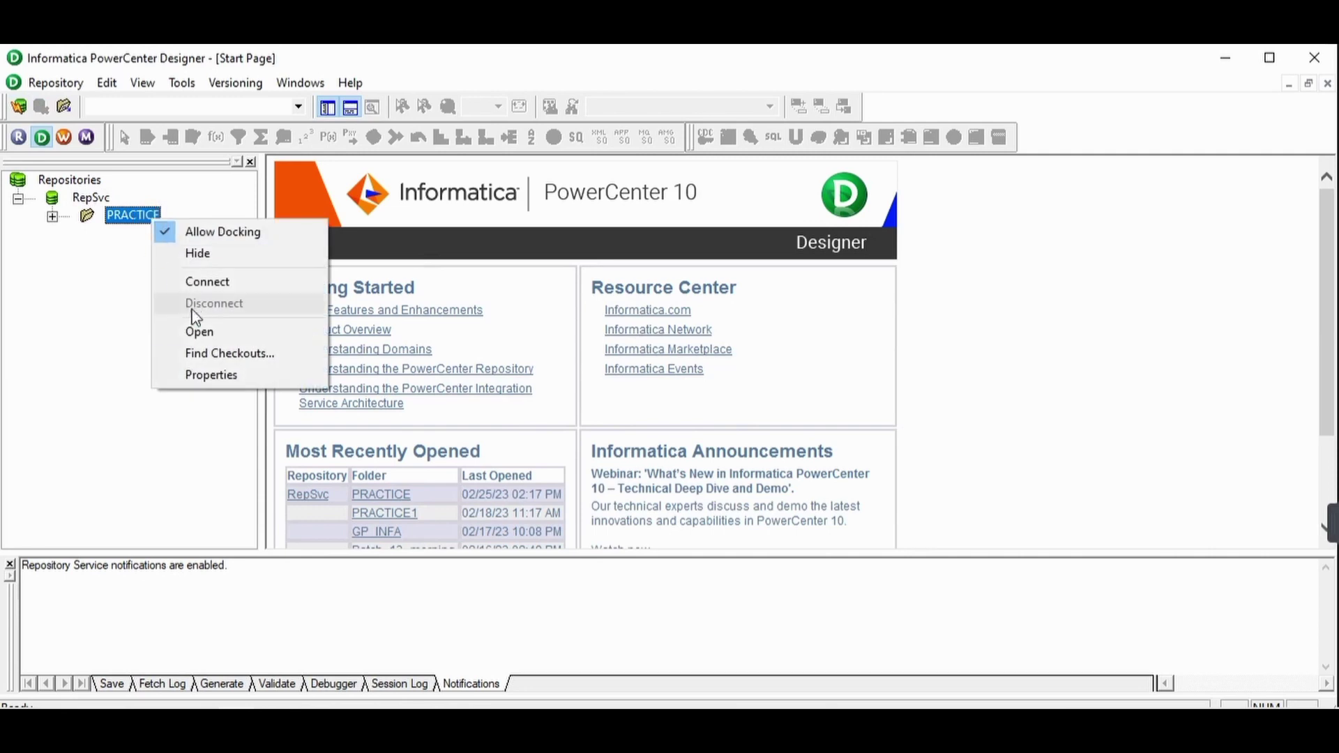
- Open the PRACTICE folder and connect to the source database with its password for importing
click(200, 332)
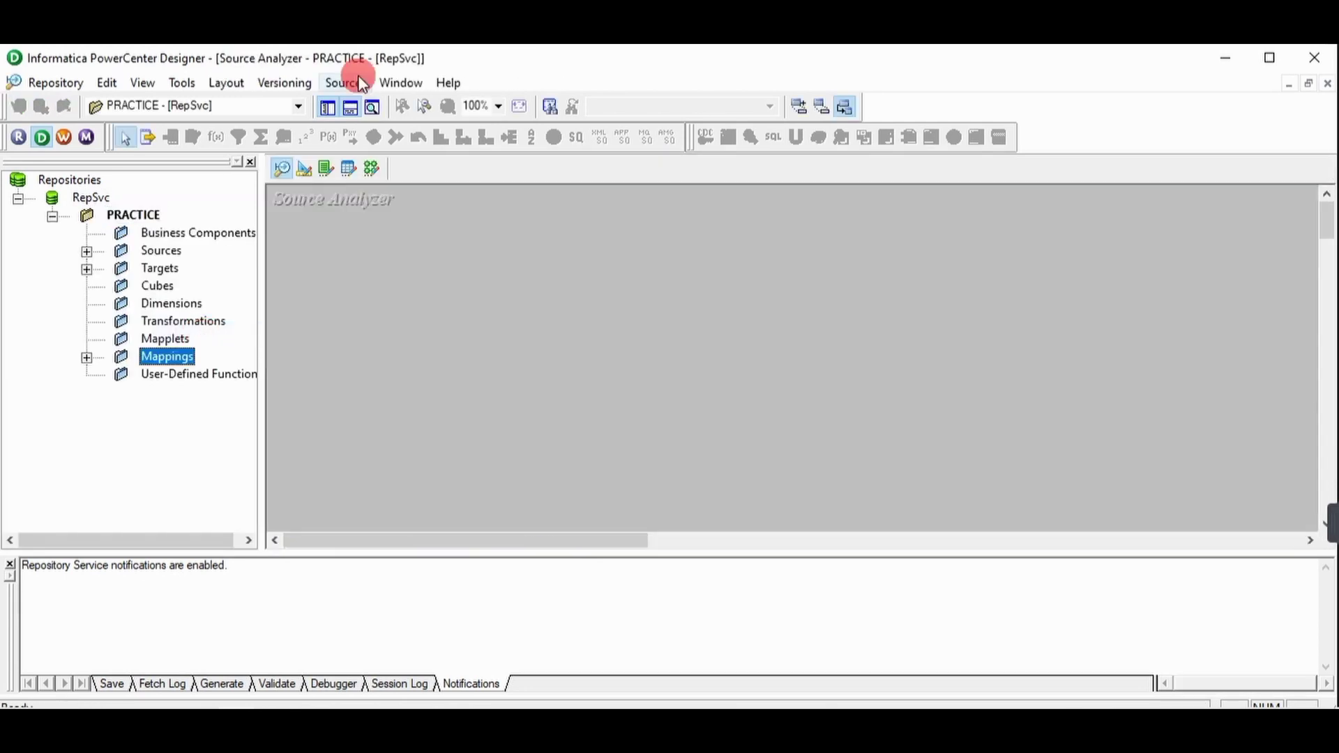
click(347, 83)
click(380, 105)
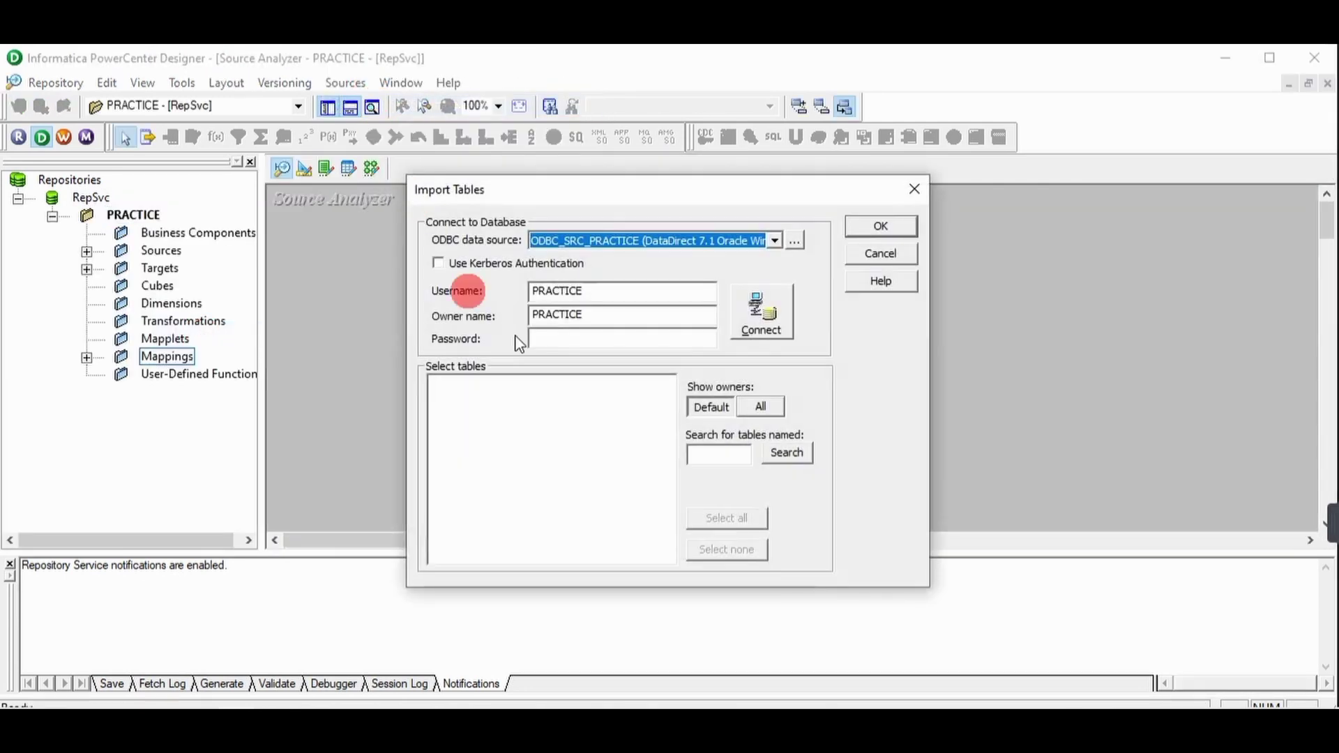
click(561, 333)
text(practi)
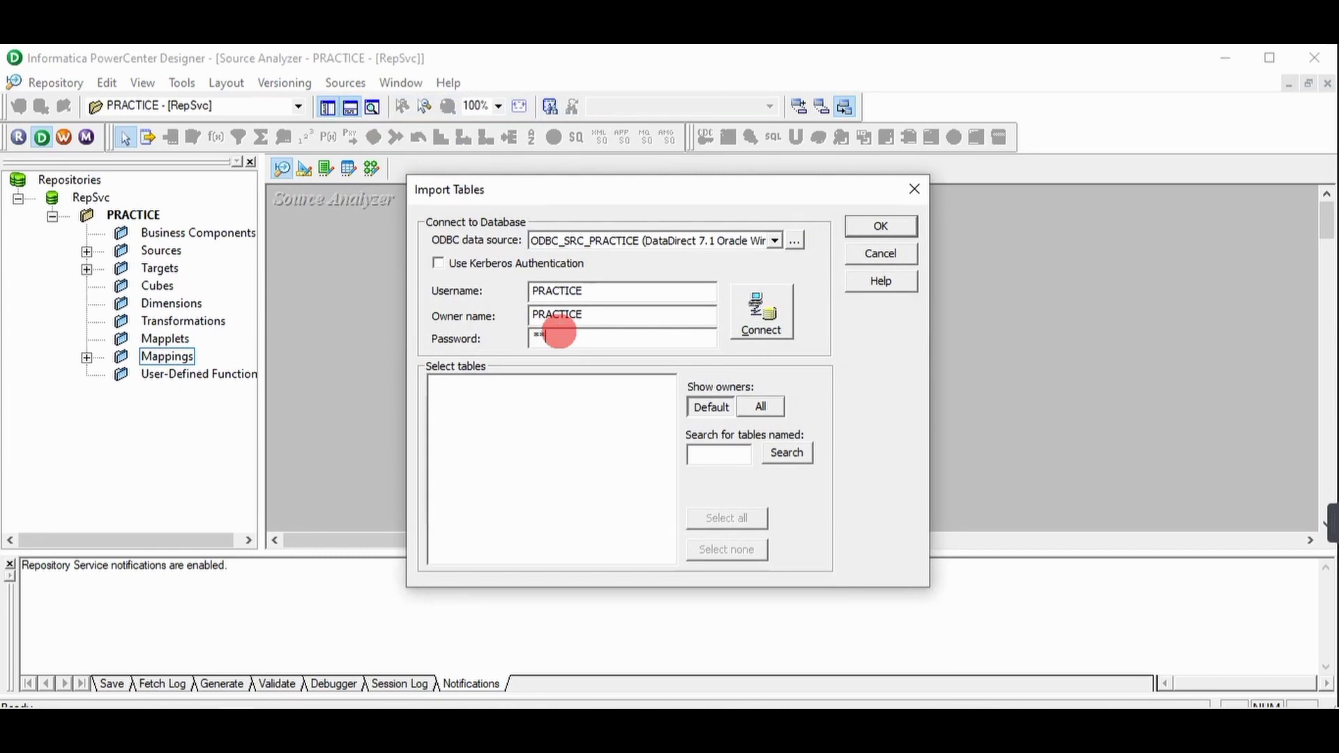
key(Return)
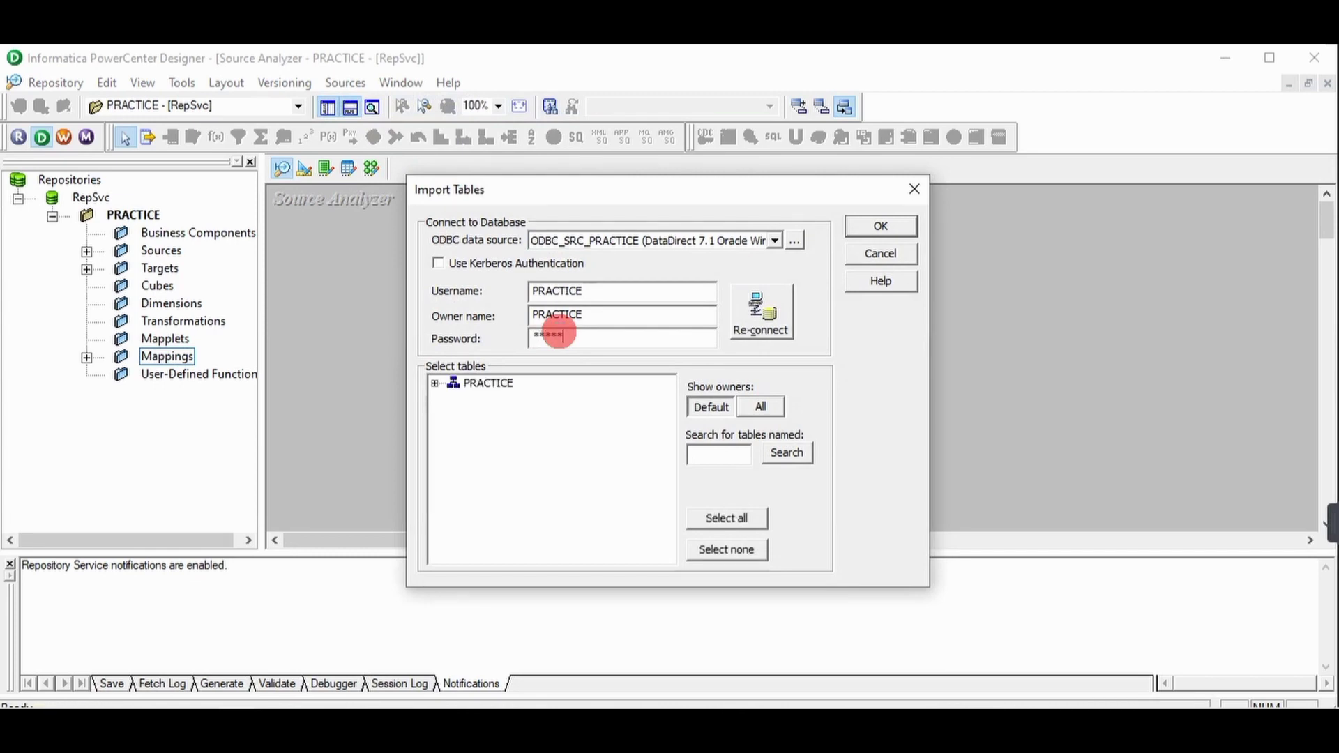
- Import the ALTERNATE table from the PRACTICE schema, resolving the already-exists prompt
click(435, 383)
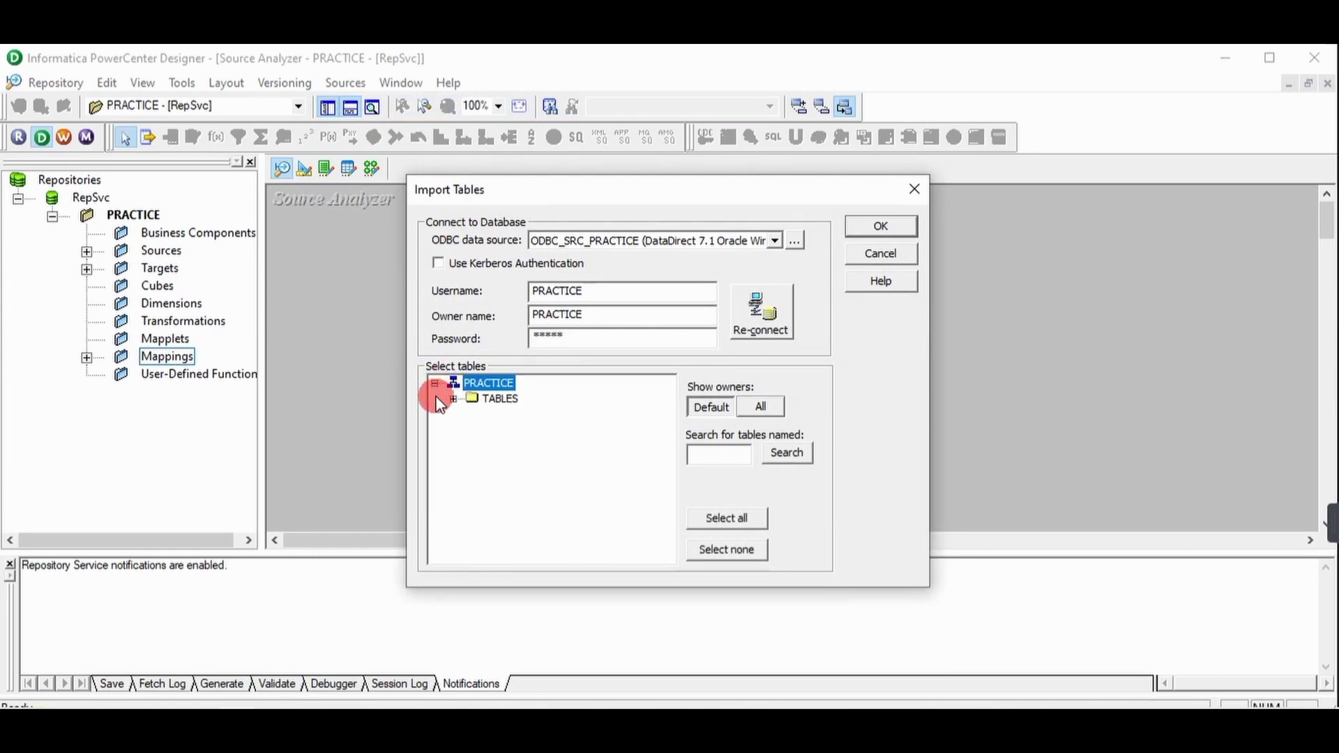
click(452, 400)
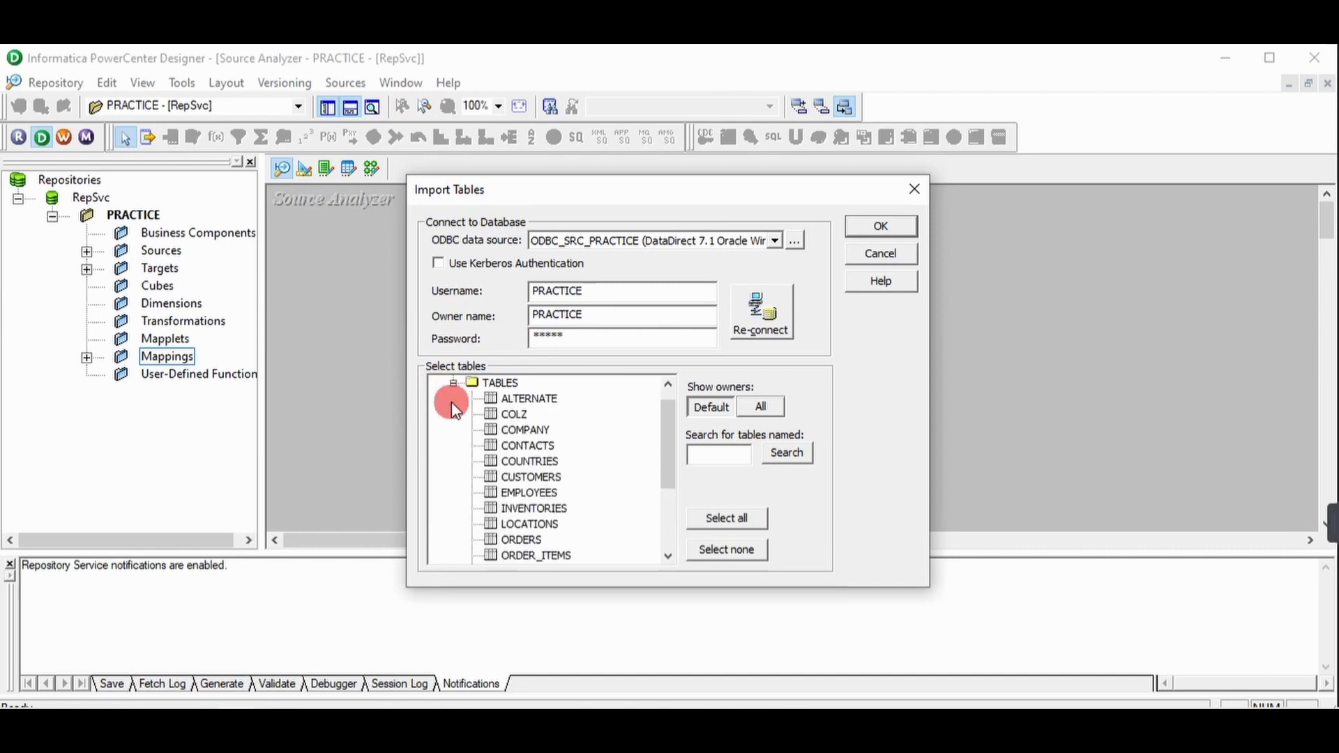
click(541, 399)
click(895, 226)
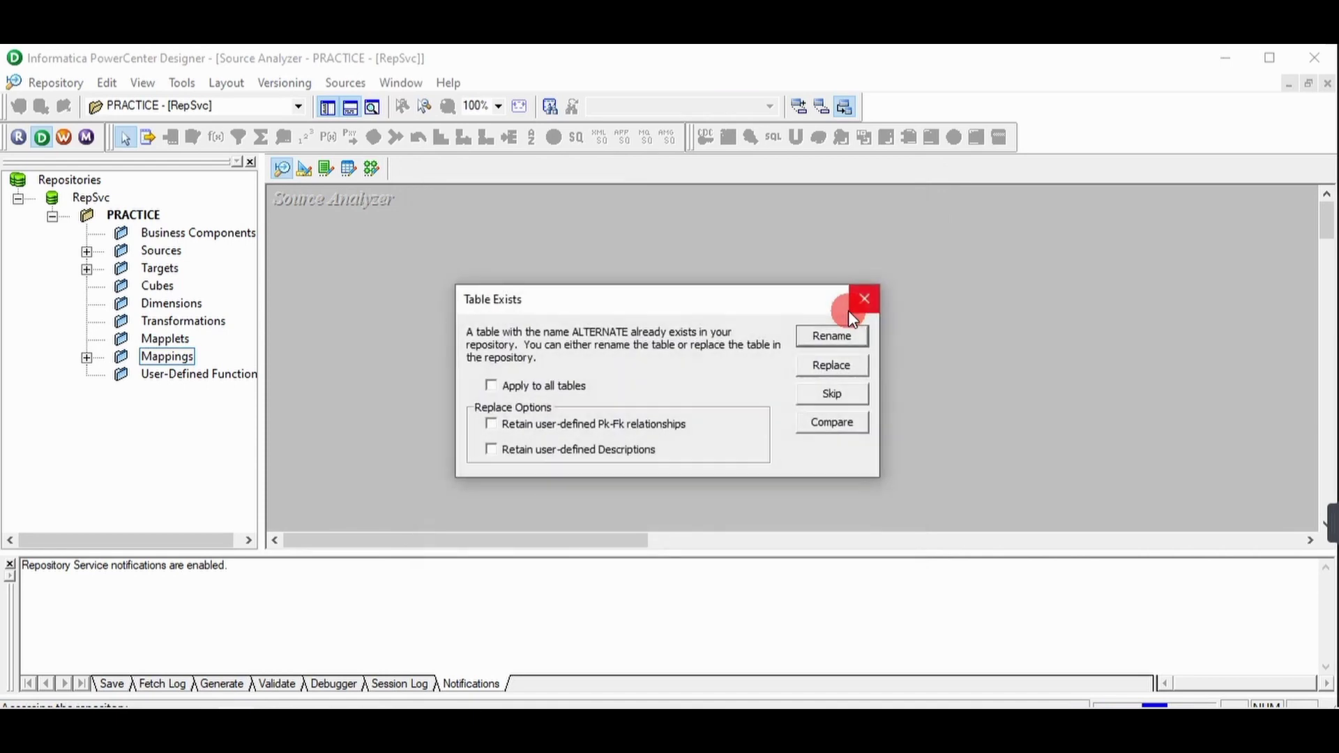
click(843, 368)
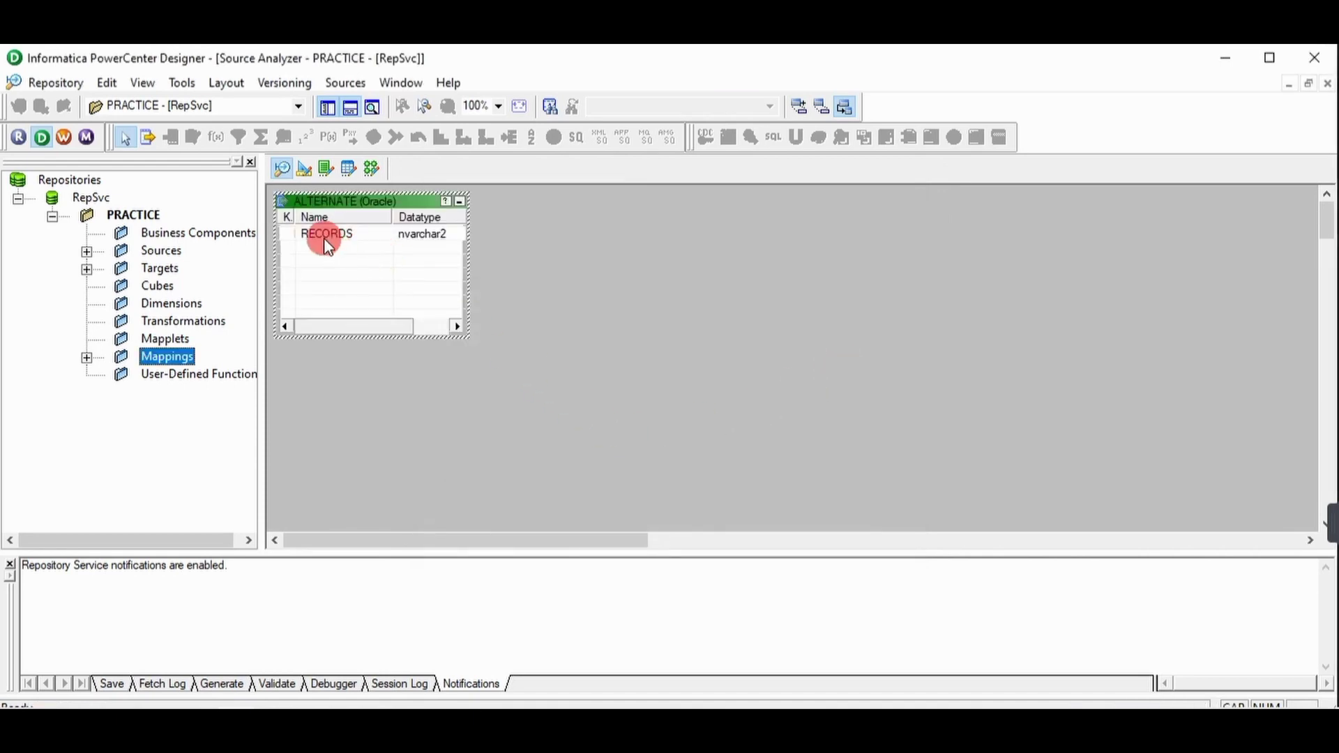
- In Target Designer, connect to the TGT_PRACTICE database with its password for importing targets
click(306, 170)
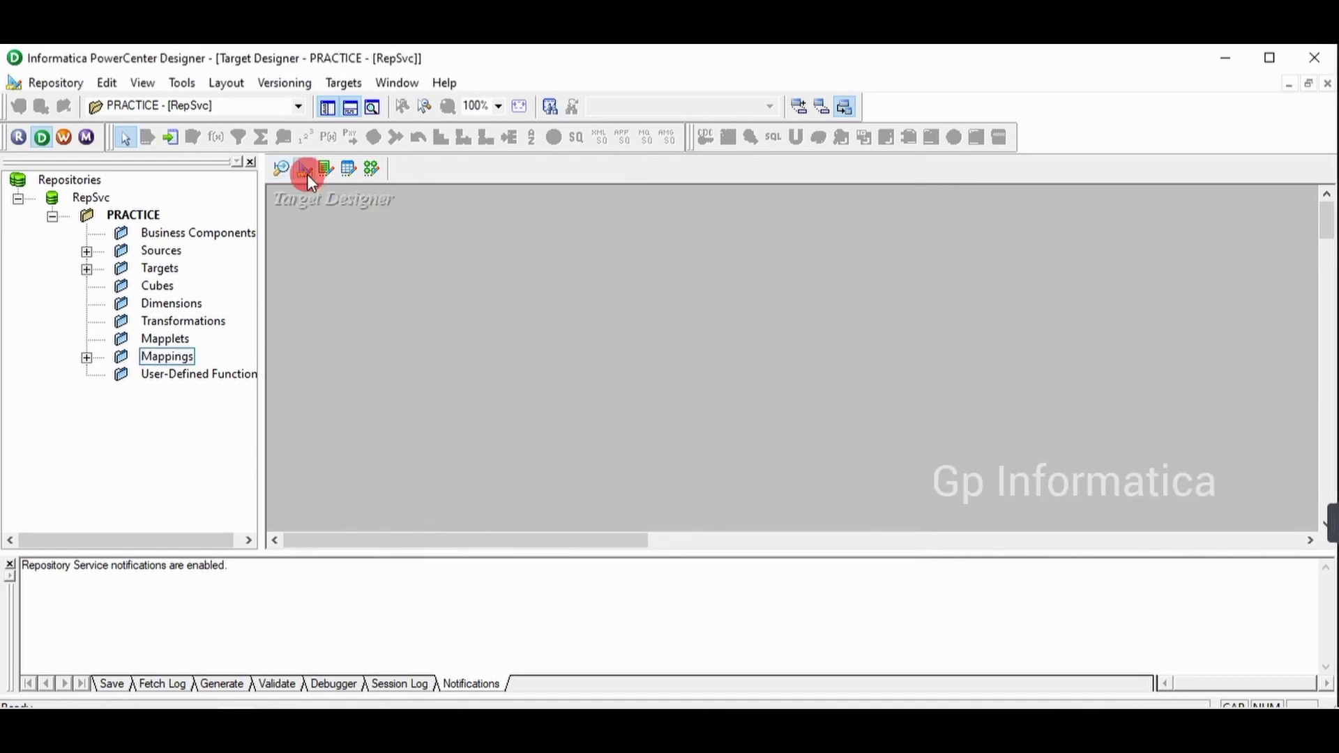
click(344, 84)
click(377, 104)
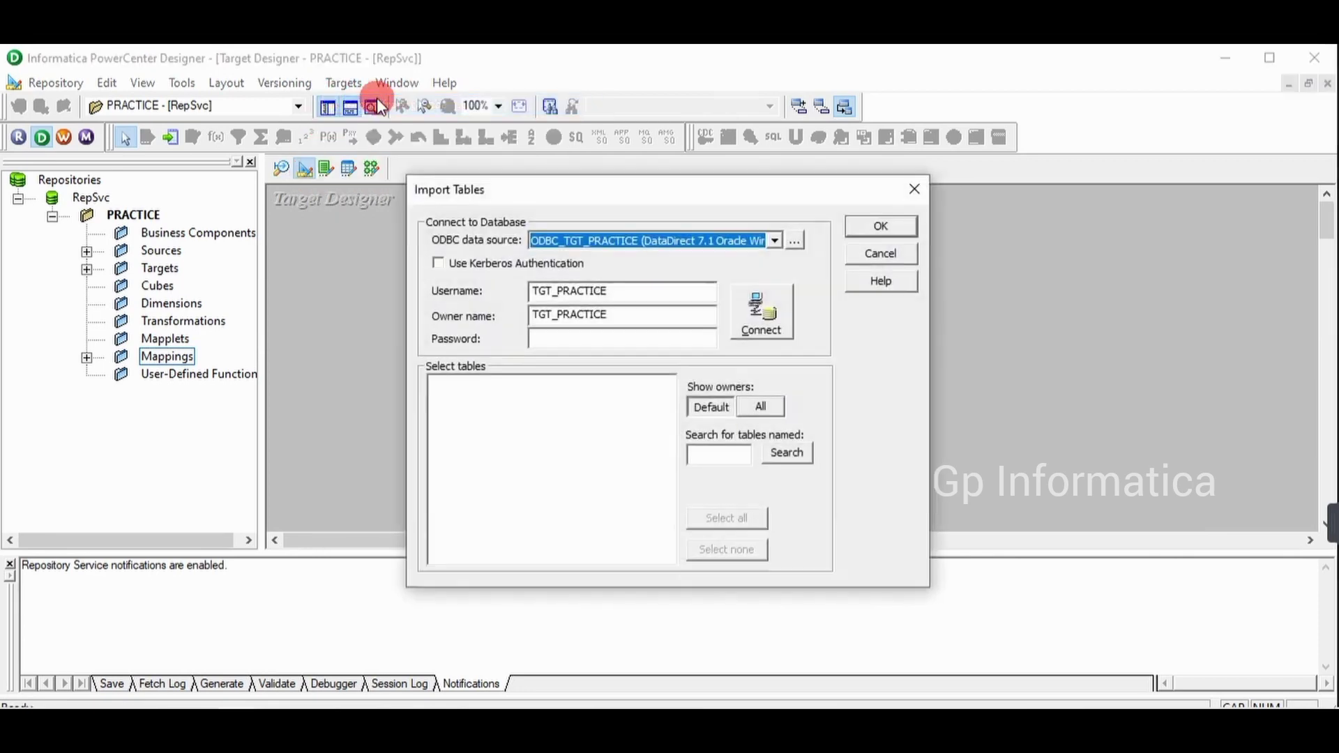
click(572, 339)
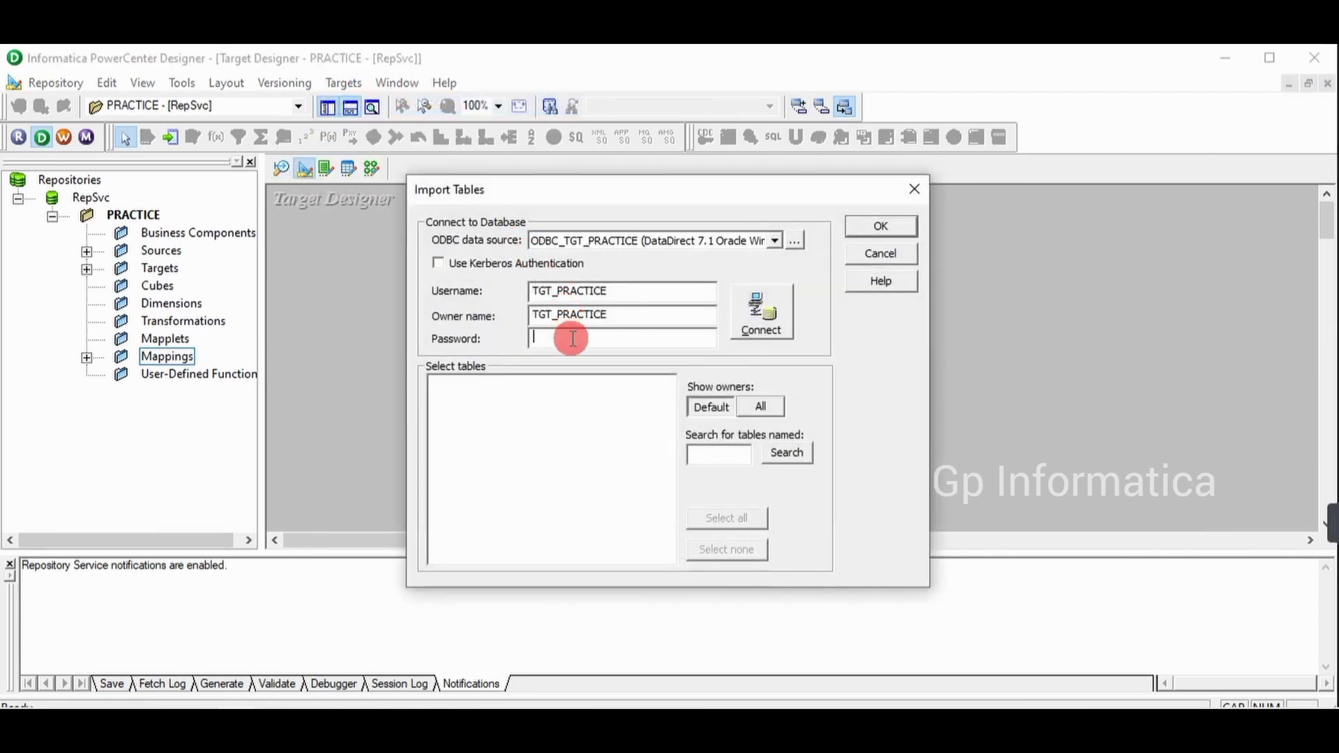
text(*****)
key(Return)
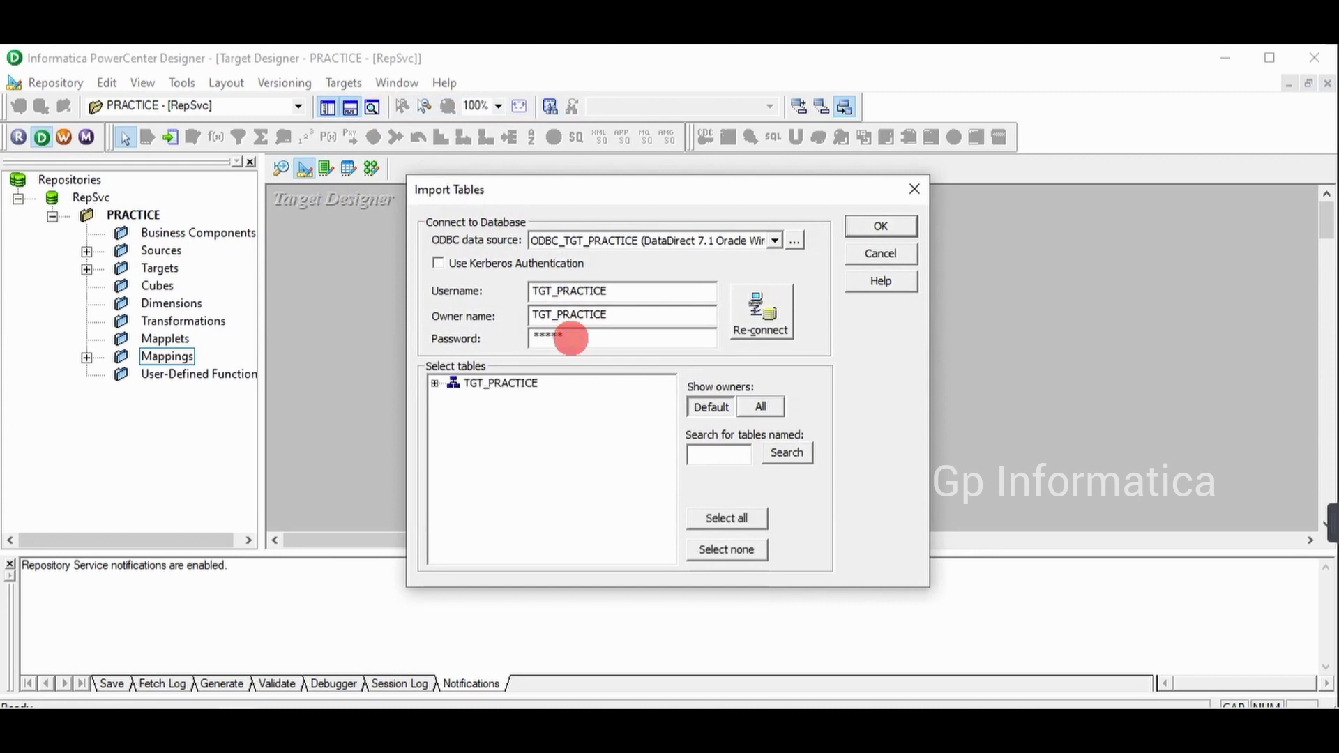
- Select TB1, TB2 and TB3 in the TGT_PRACTICE schema and import them as targets
click(437, 385)
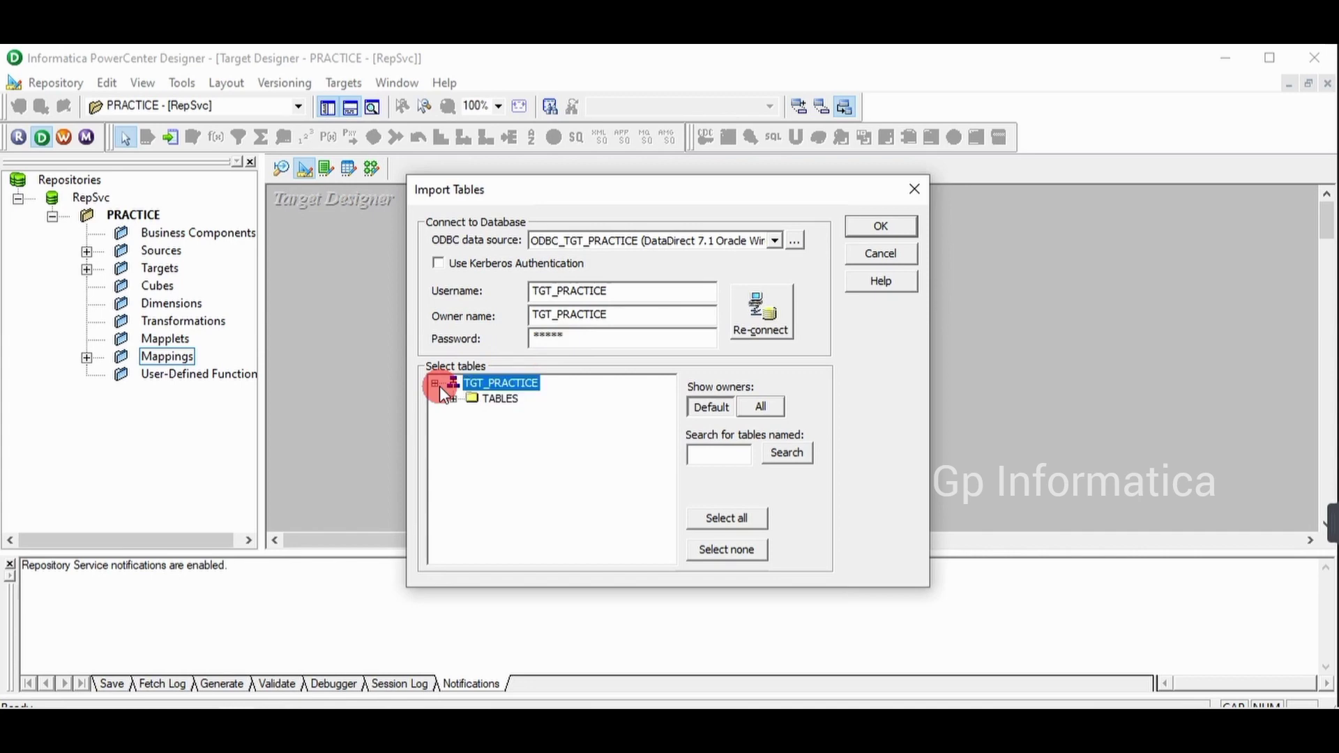
click(455, 397)
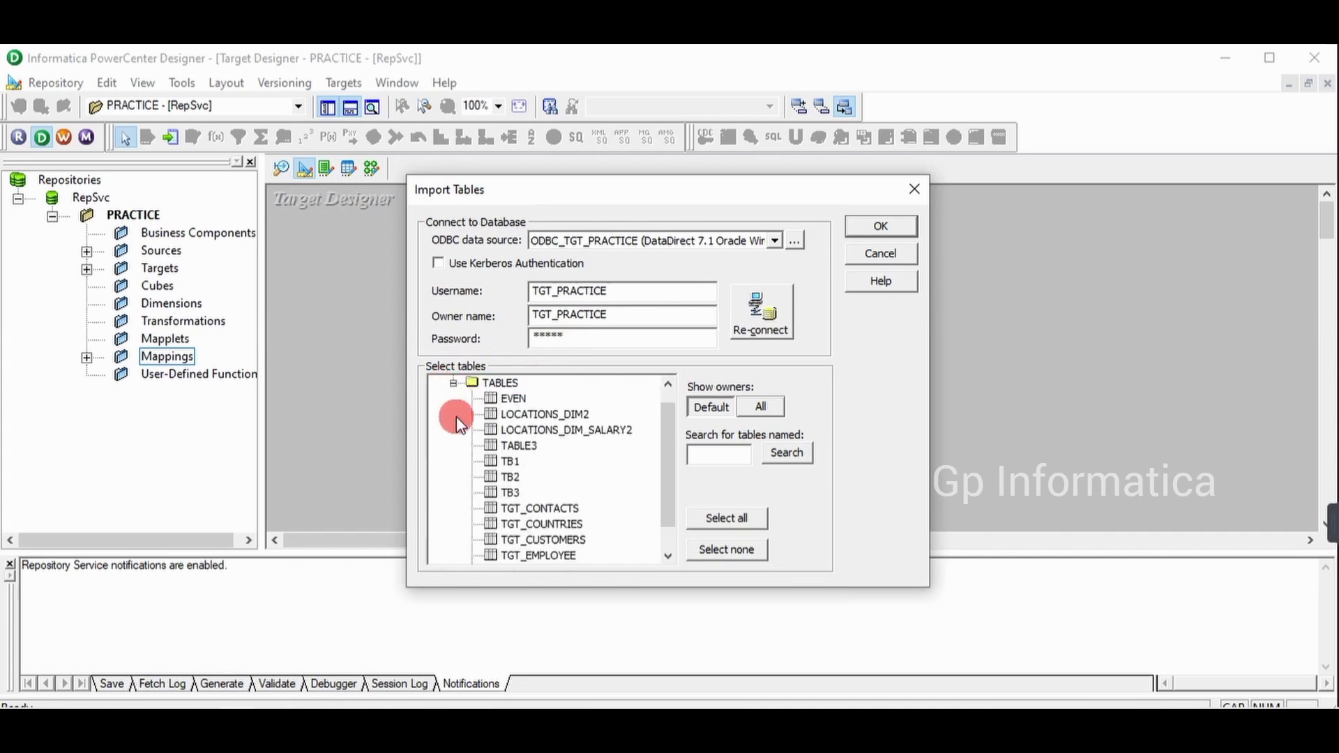
click(507, 461)
ctrl+click(513, 480)
ctrl+click(517, 493)
click(881, 228)
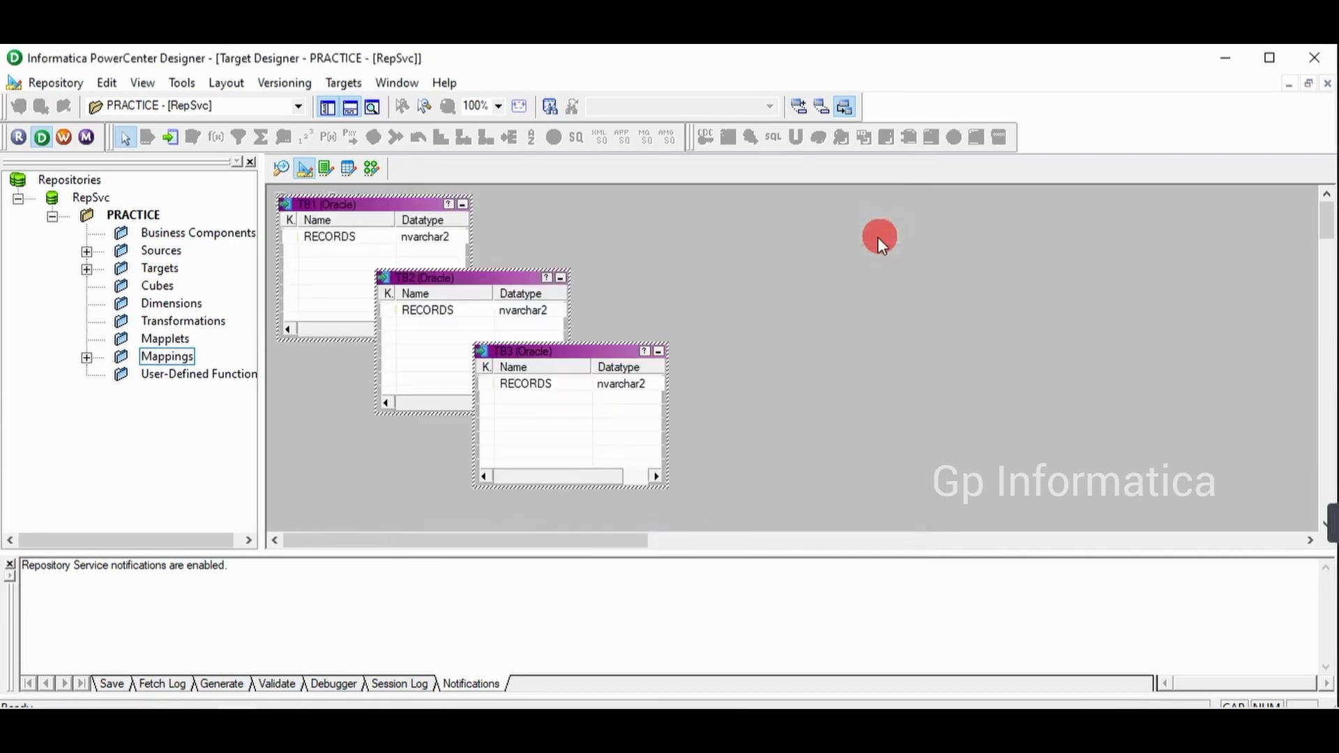
- In Mapping Designer, create a new mapping named CYCLIC
click(375, 170)
click(361, 91)
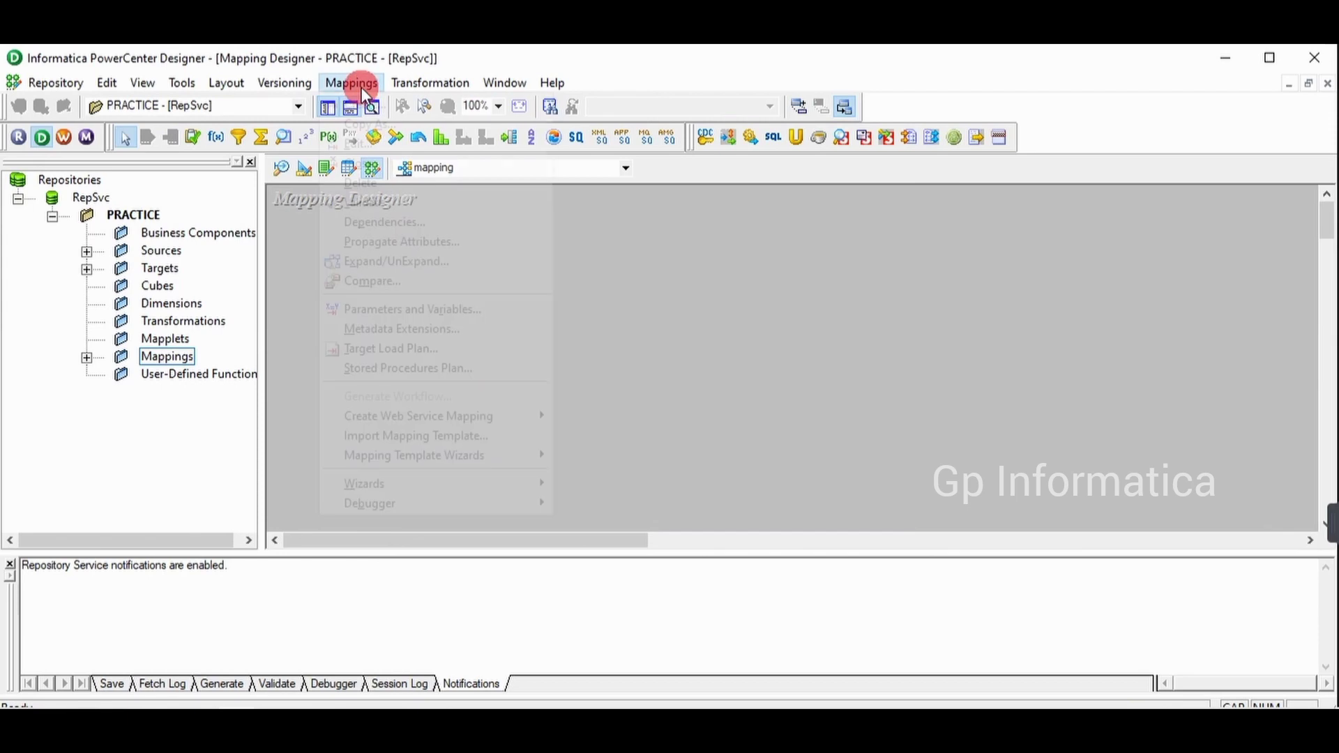
click(387, 108)
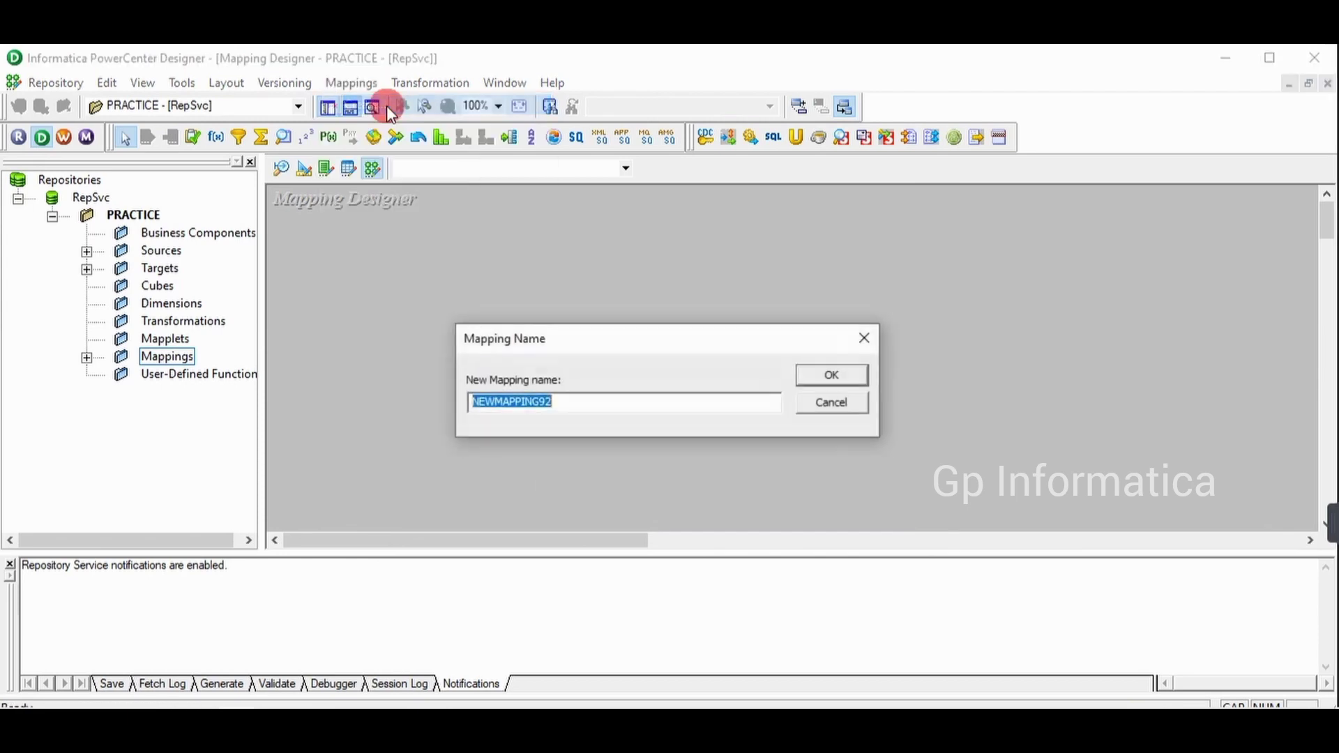
text(CYCLIC)
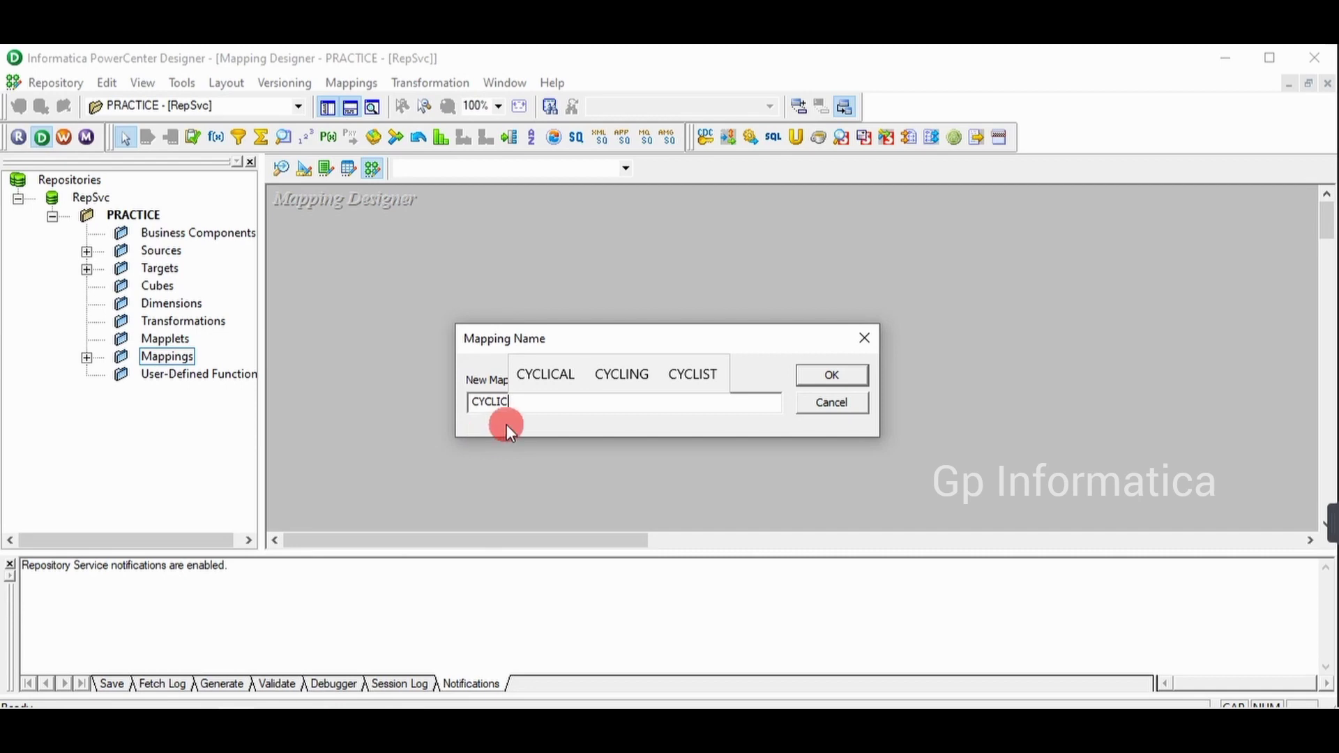
click(838, 379)
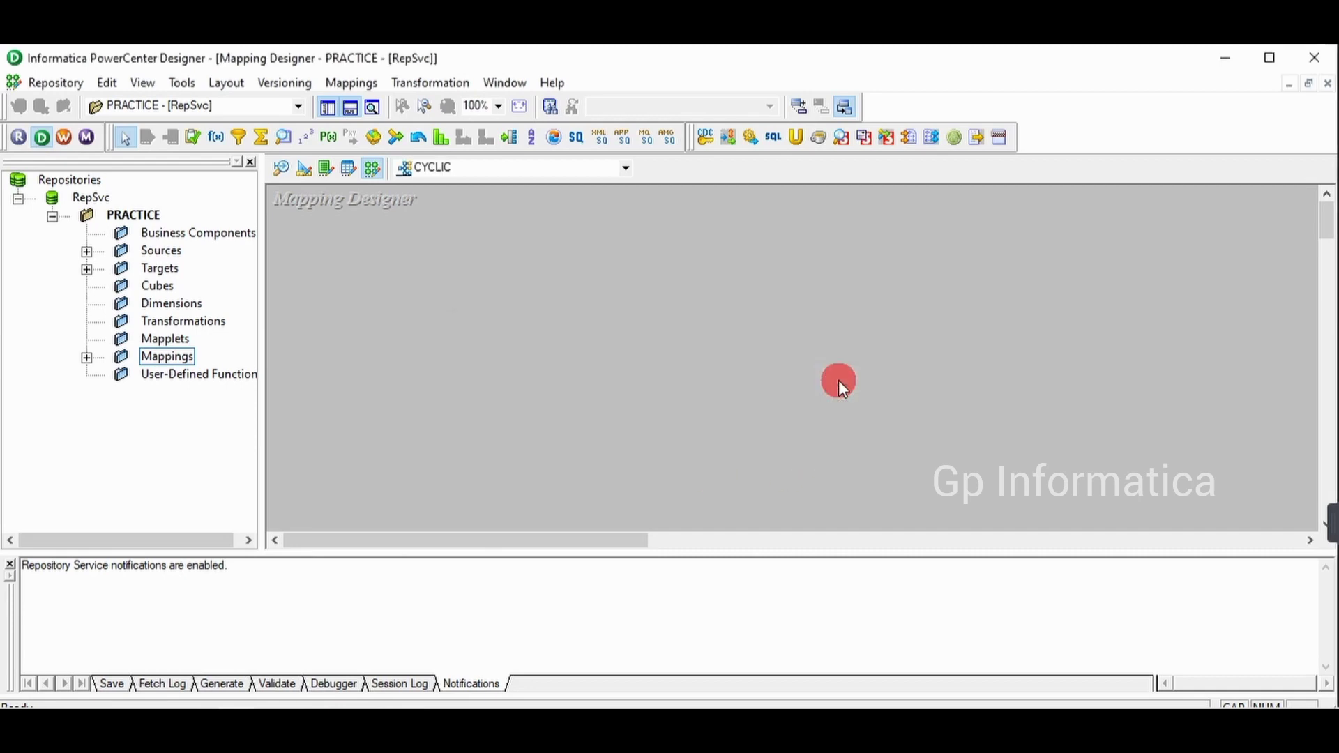
- Expand the Sources folder to show the ODBC_SRC_PRACTICE source tables
click(87, 250)
click(121, 286)
drag(154, 546, 180, 545)
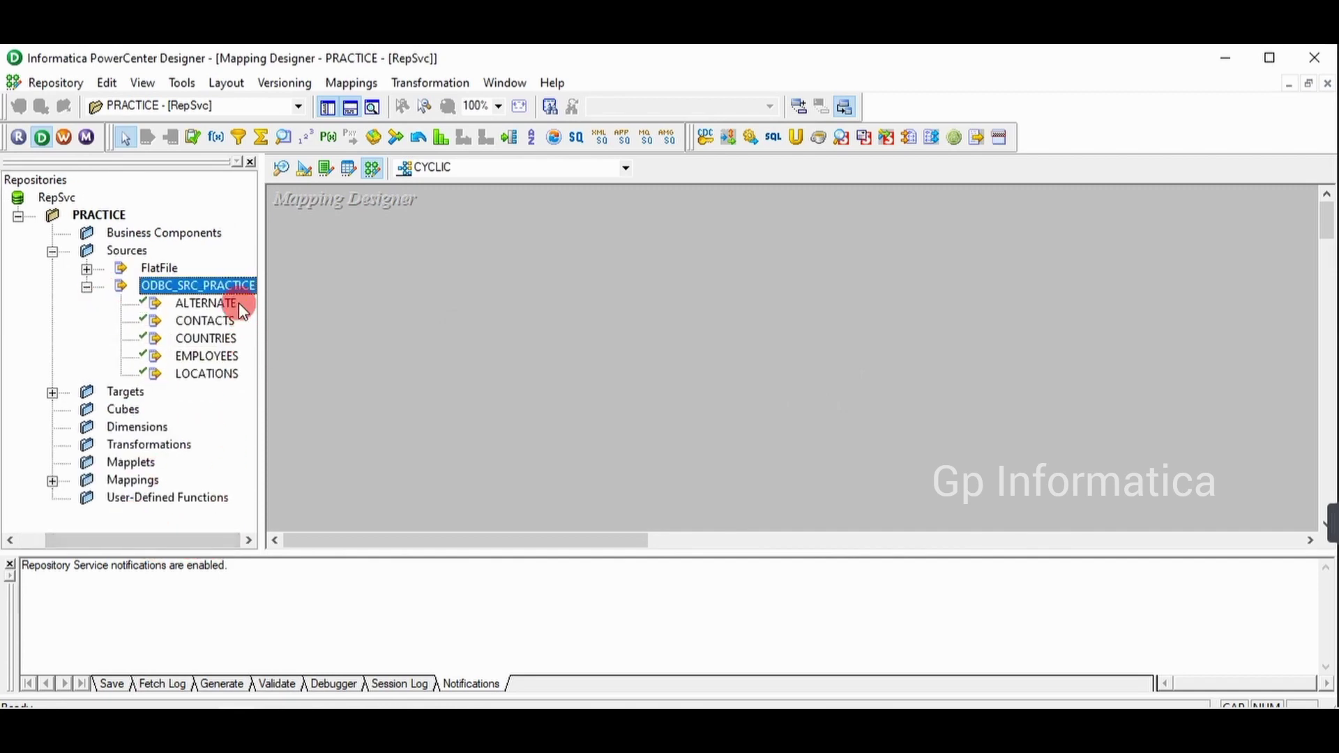
- Place the ALTERNATE source and the TB1, TB2 and TB3 targets onto the CYCLIC mapping
drag(238, 303, 354, 303)
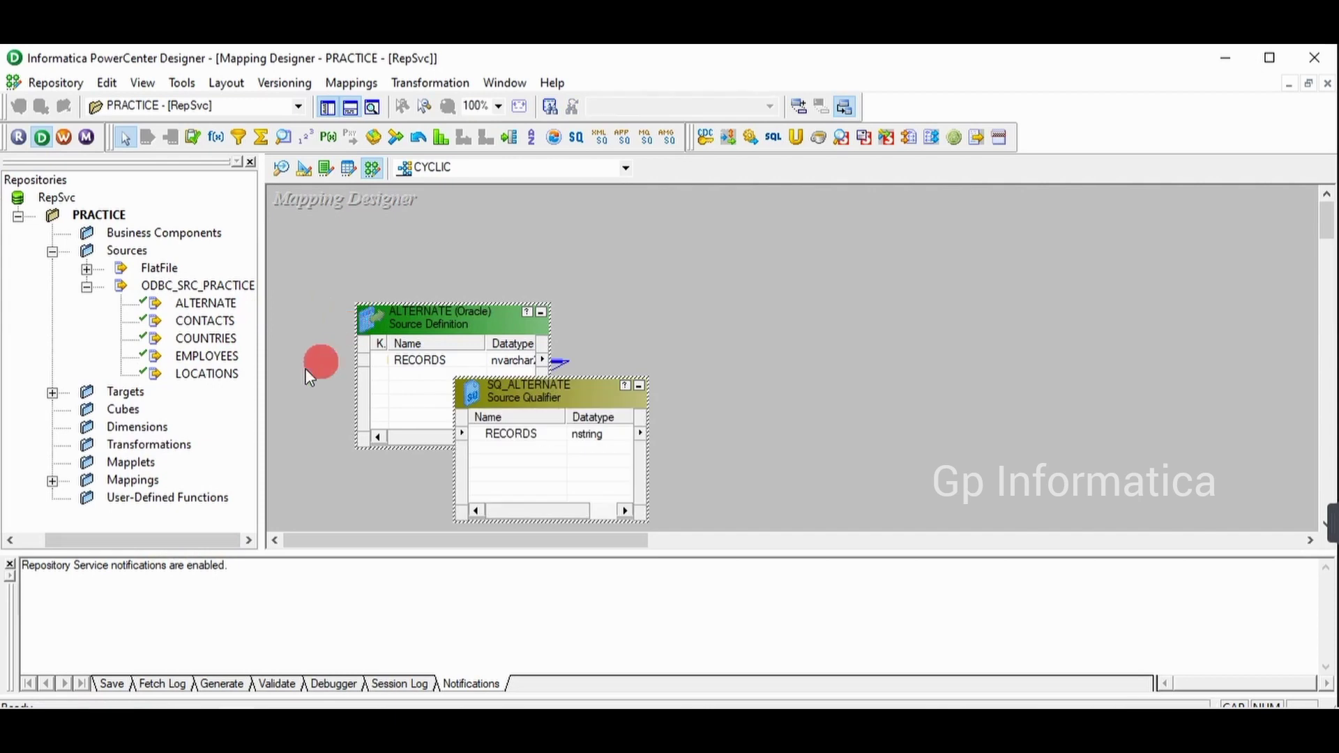
click(52, 392)
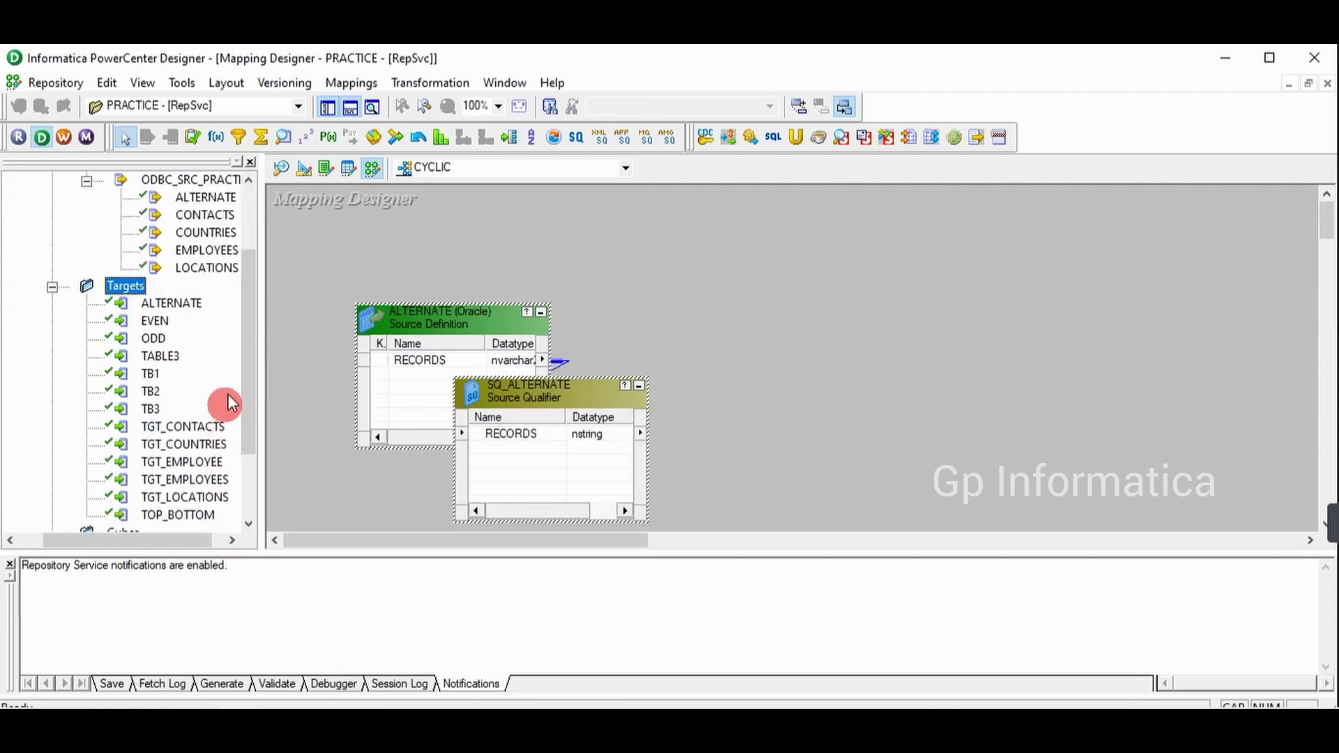
drag(152, 377, 1120, 311)
drag(147, 390, 1080, 401)
drag(150, 408, 964, 417)
- Hide the Output window and rearrange TB1, TB2 and TB3 neatly on the canvas
drag(1165, 320, 1099, 270)
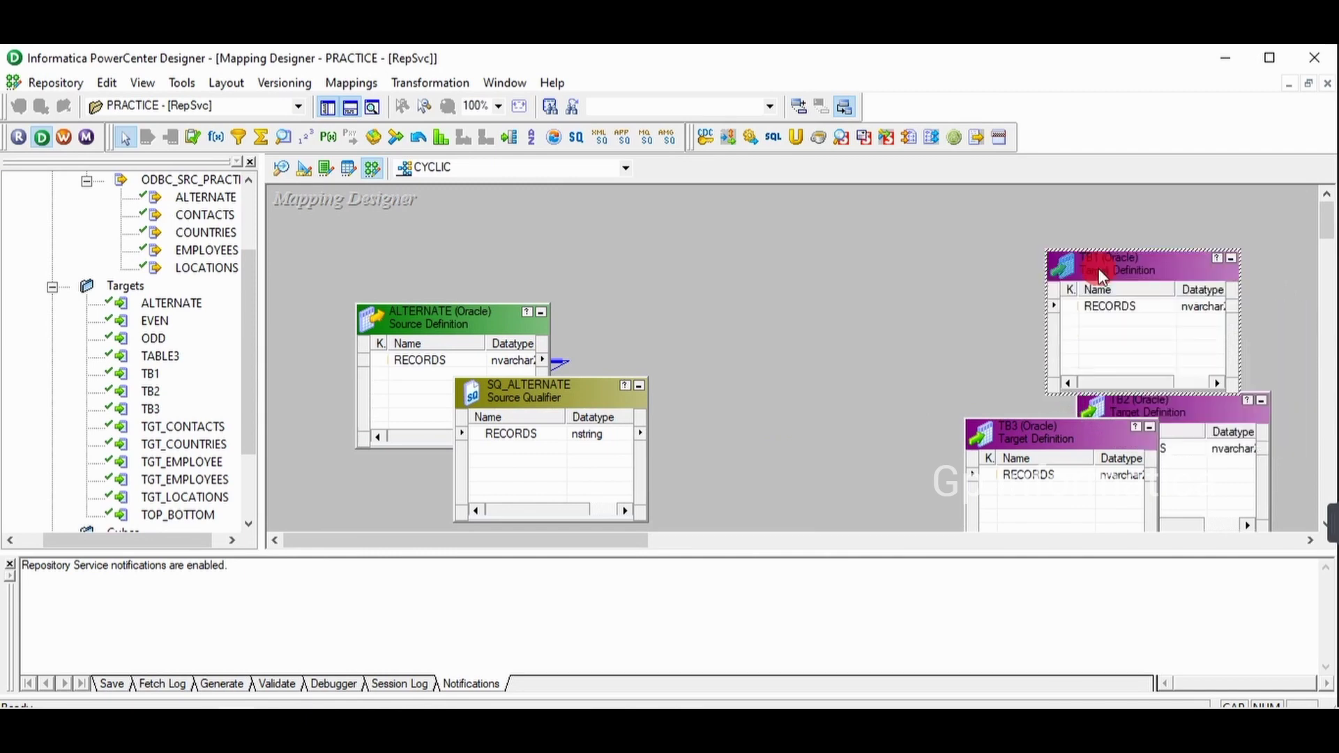
click(351, 108)
drag(1043, 427, 1172, 504)
click(1160, 270)
drag(1160, 254, 1185, 230)
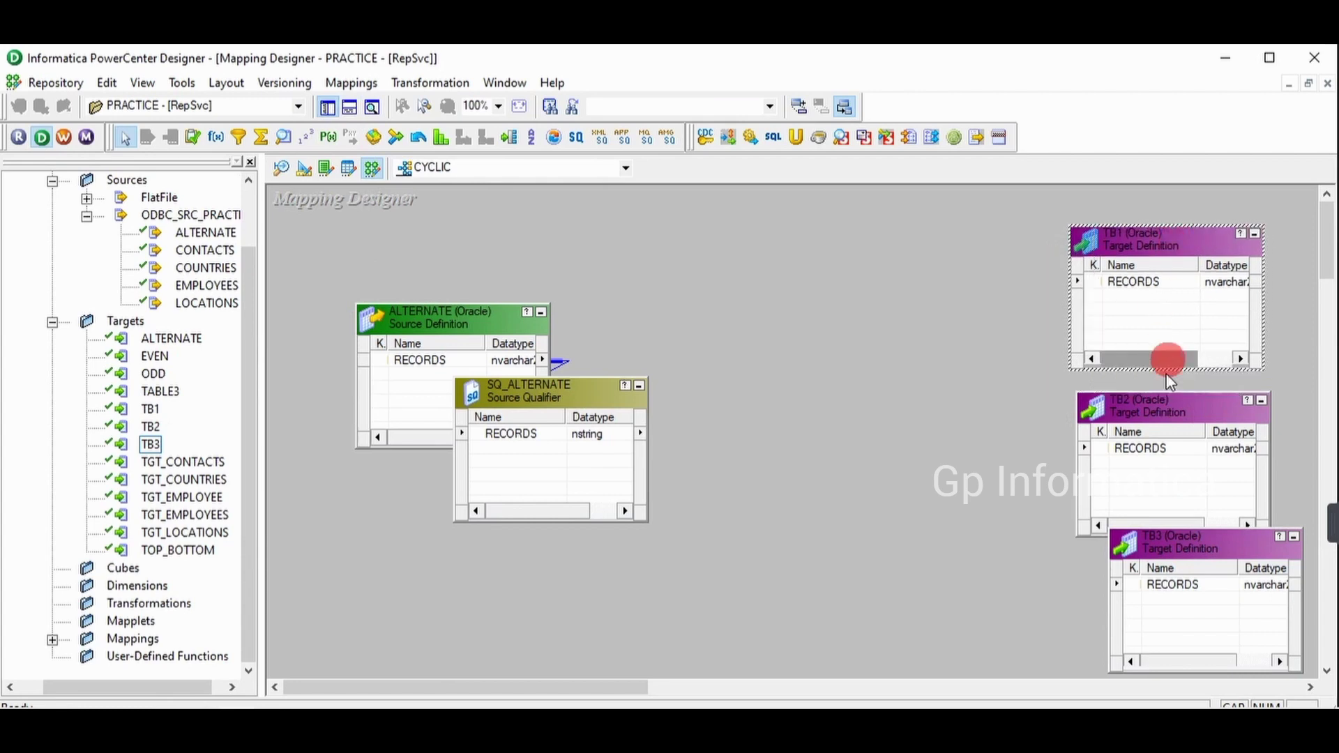
click(652, 262)
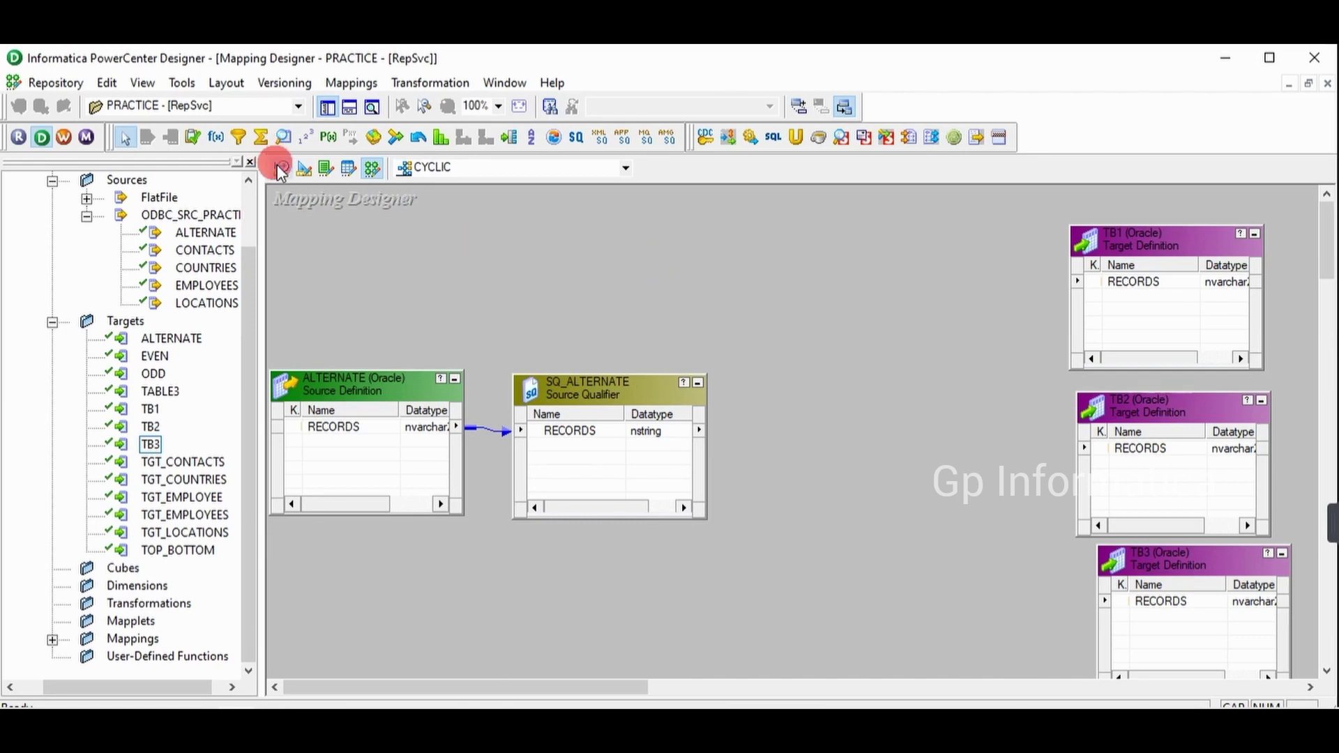
- Add a SEQTRANS Sequence Generator to the mapping, placed at upper left
click(305, 139)
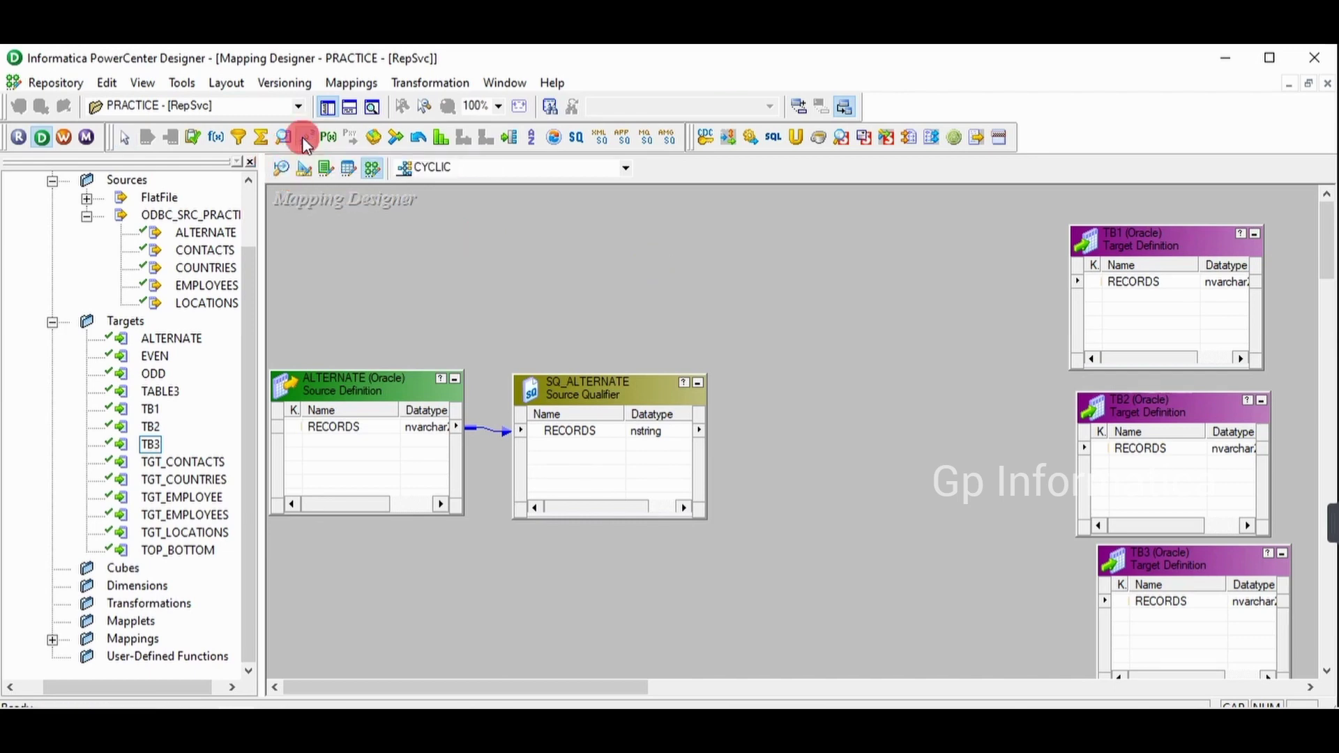
click(586, 241)
drag(639, 263, 582, 244)
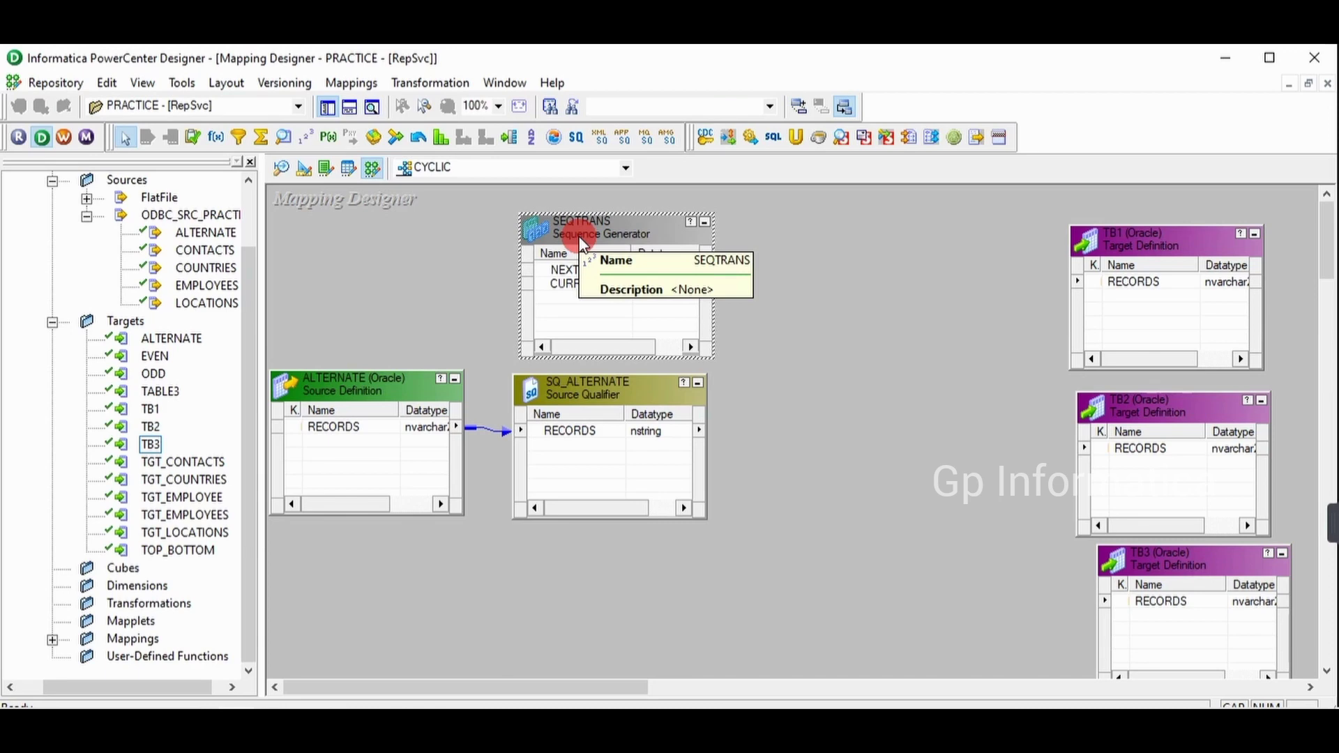
- Add the RTRTRANS router beside TB1 and stretch it much taller
click(519, 144)
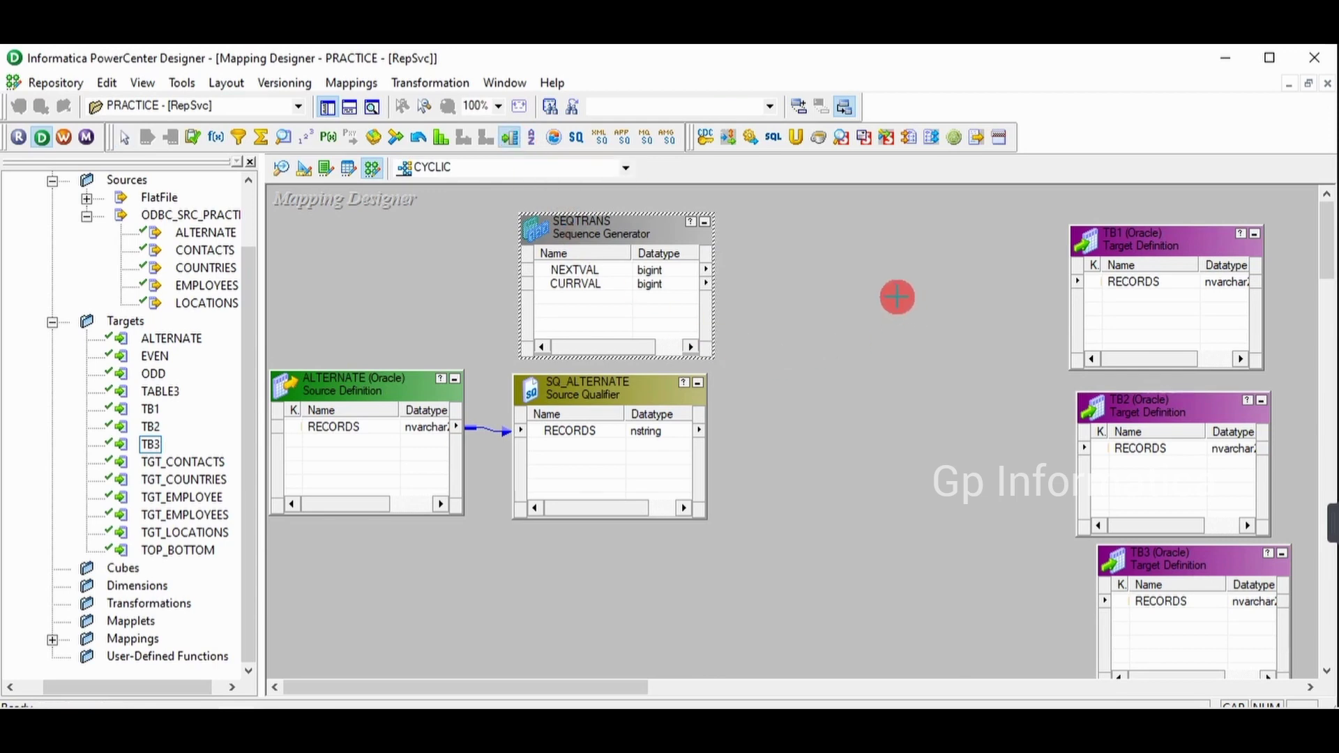
click(897, 295)
drag(912, 307, 863, 238)
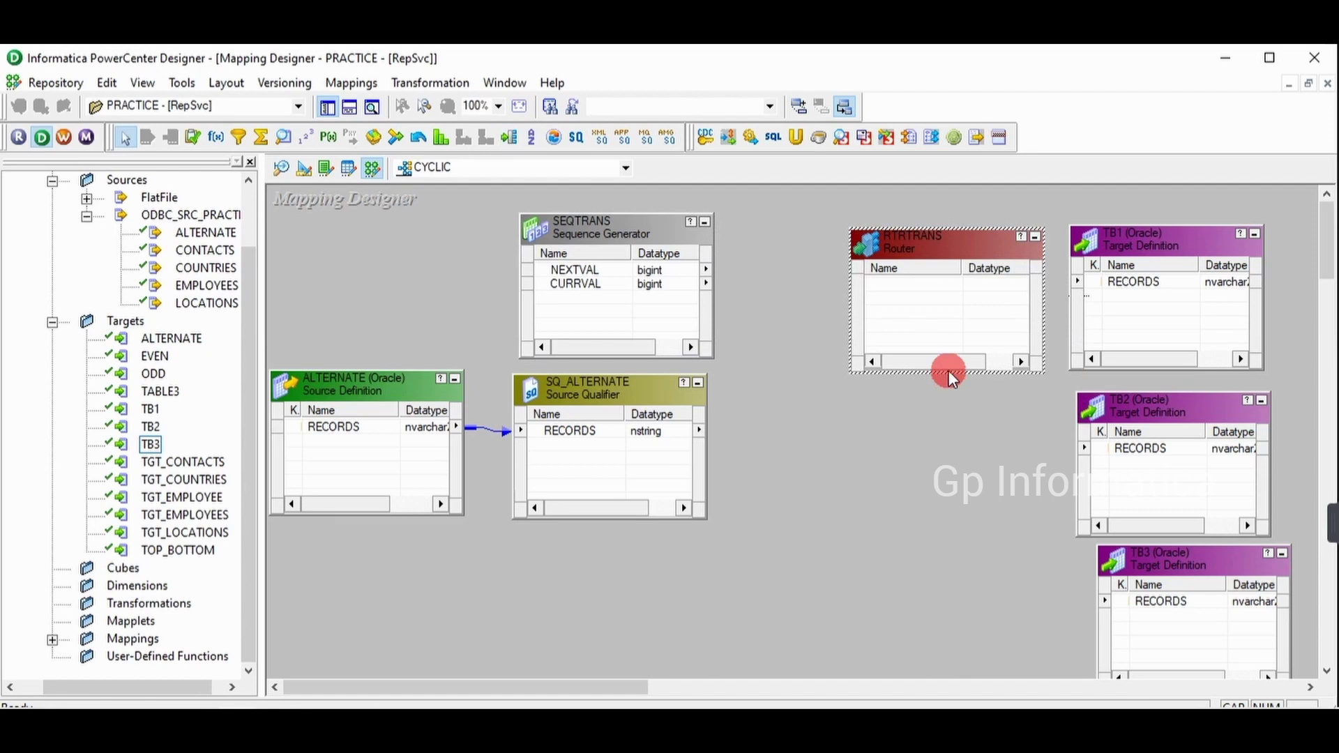
drag(975, 374, 1046, 676)
click(840, 404)
- Enable Cycle on SEQTRANS with Start Value 1 and End Value 3, then apply and close
double_click(614, 236)
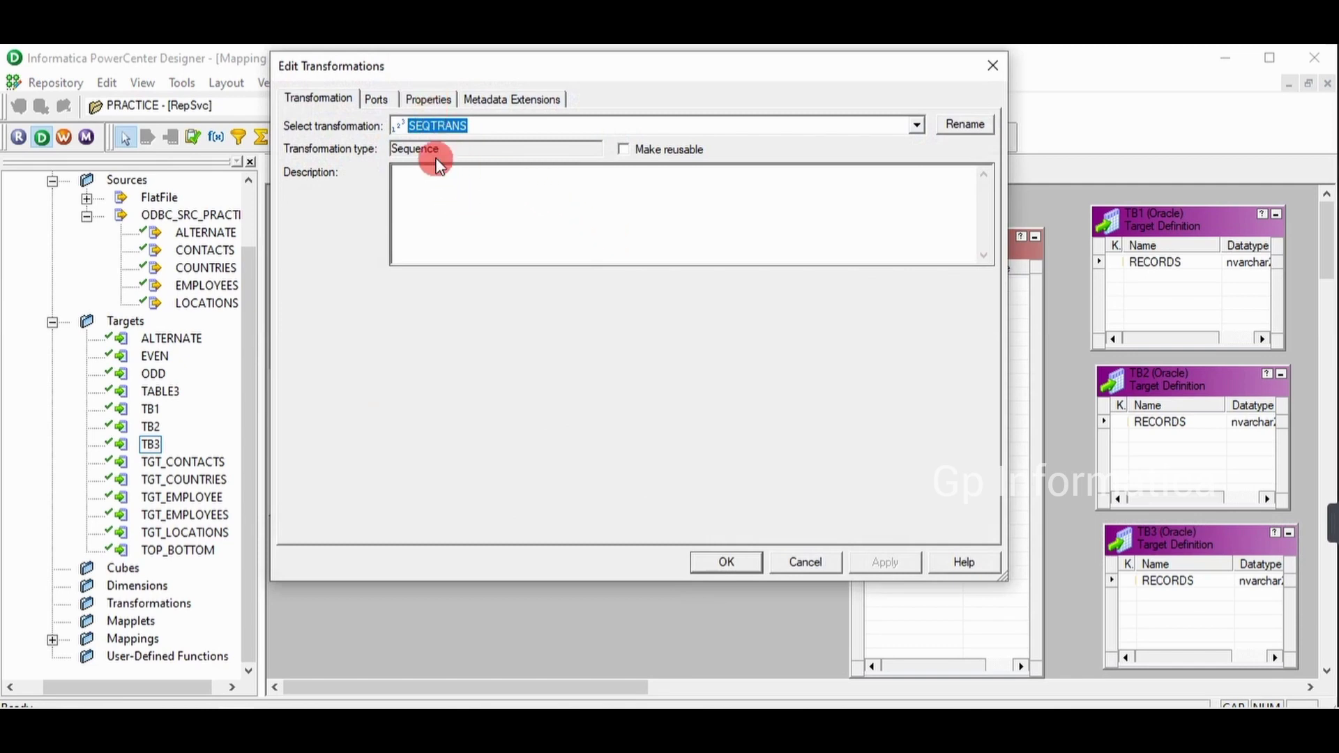
click(434, 101)
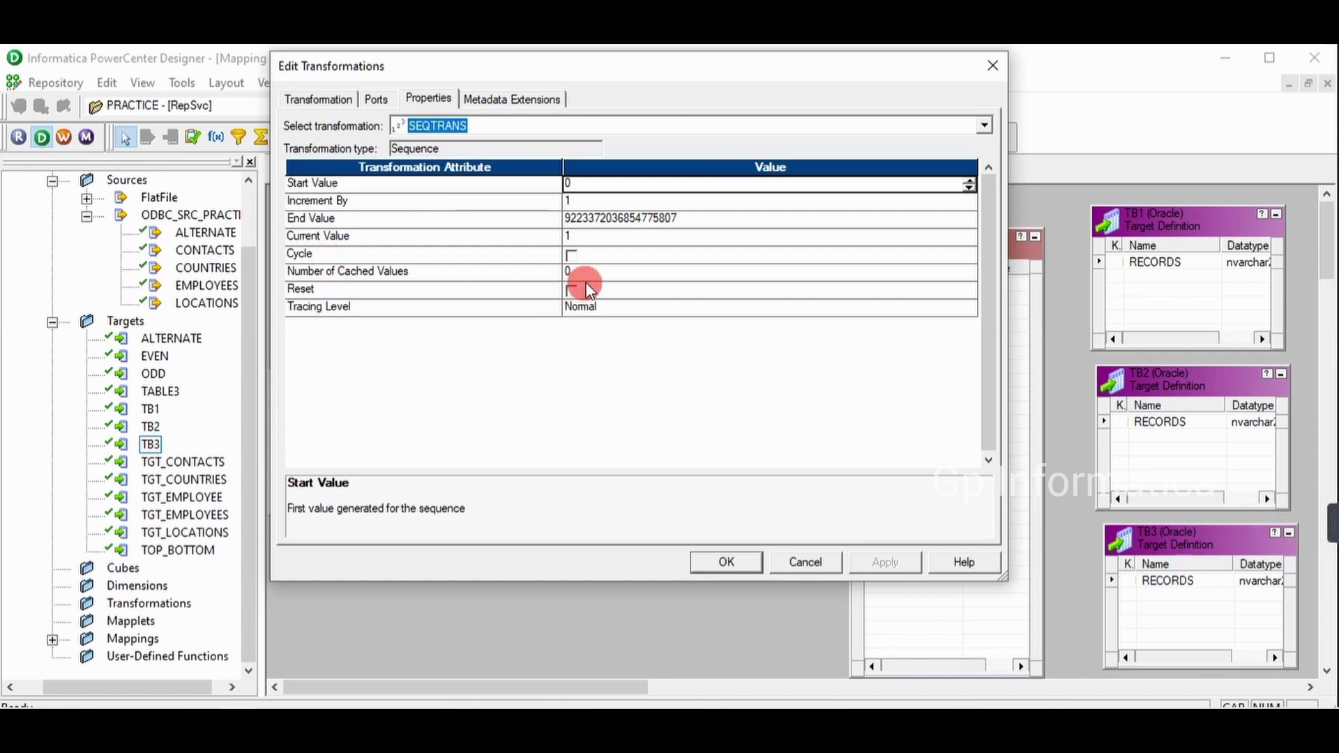
click(570, 254)
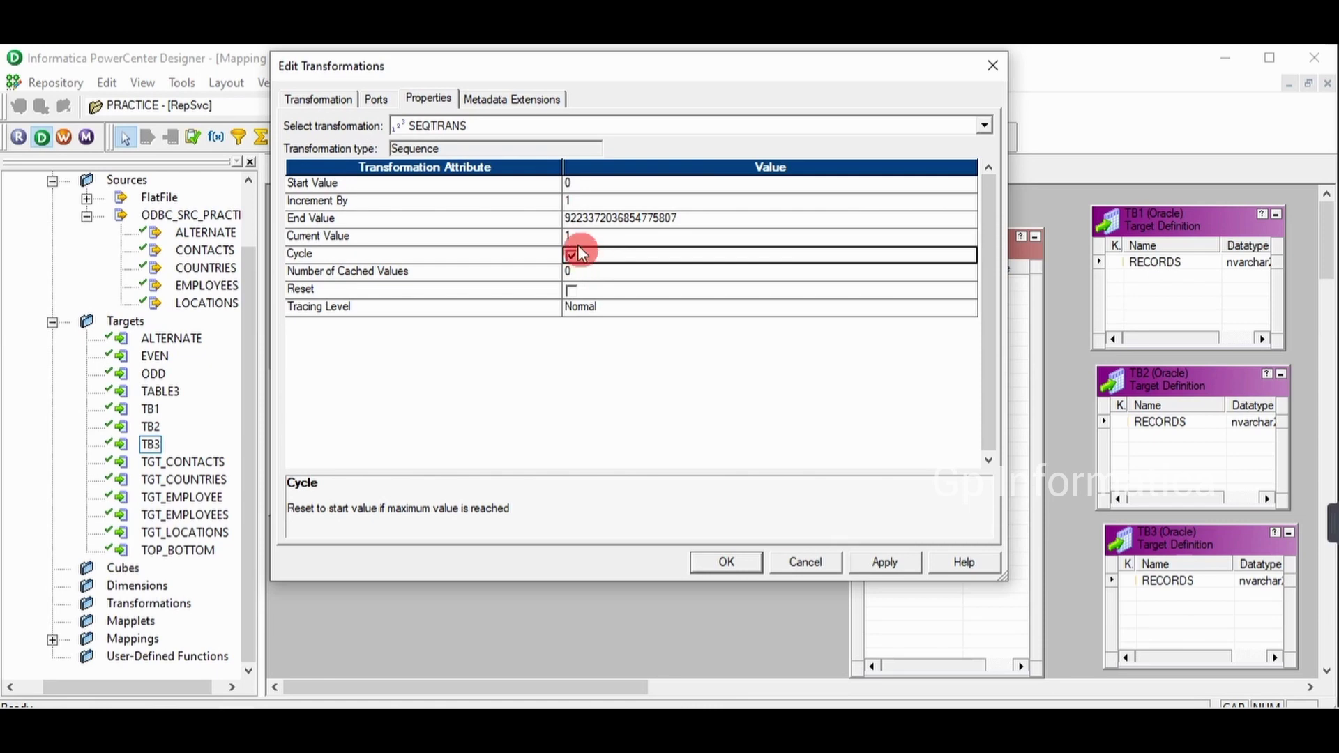
click(589, 185)
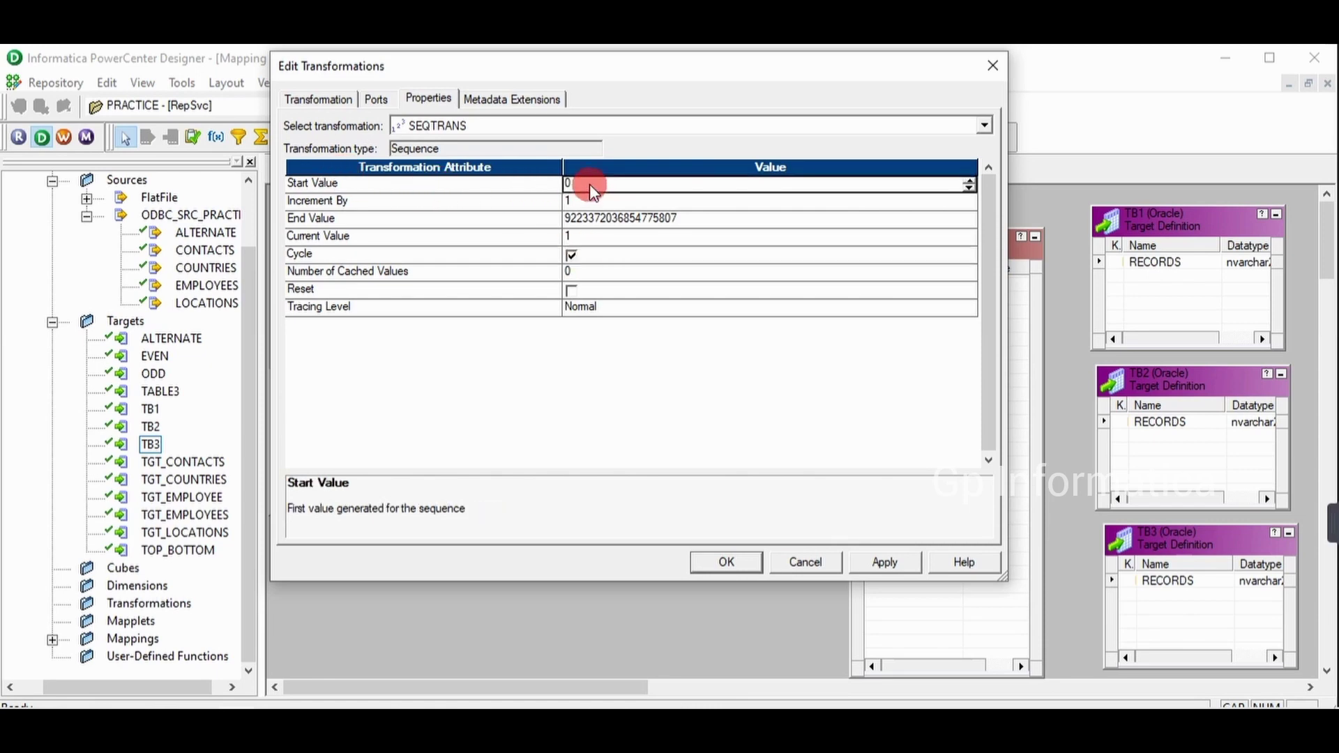
text(1)
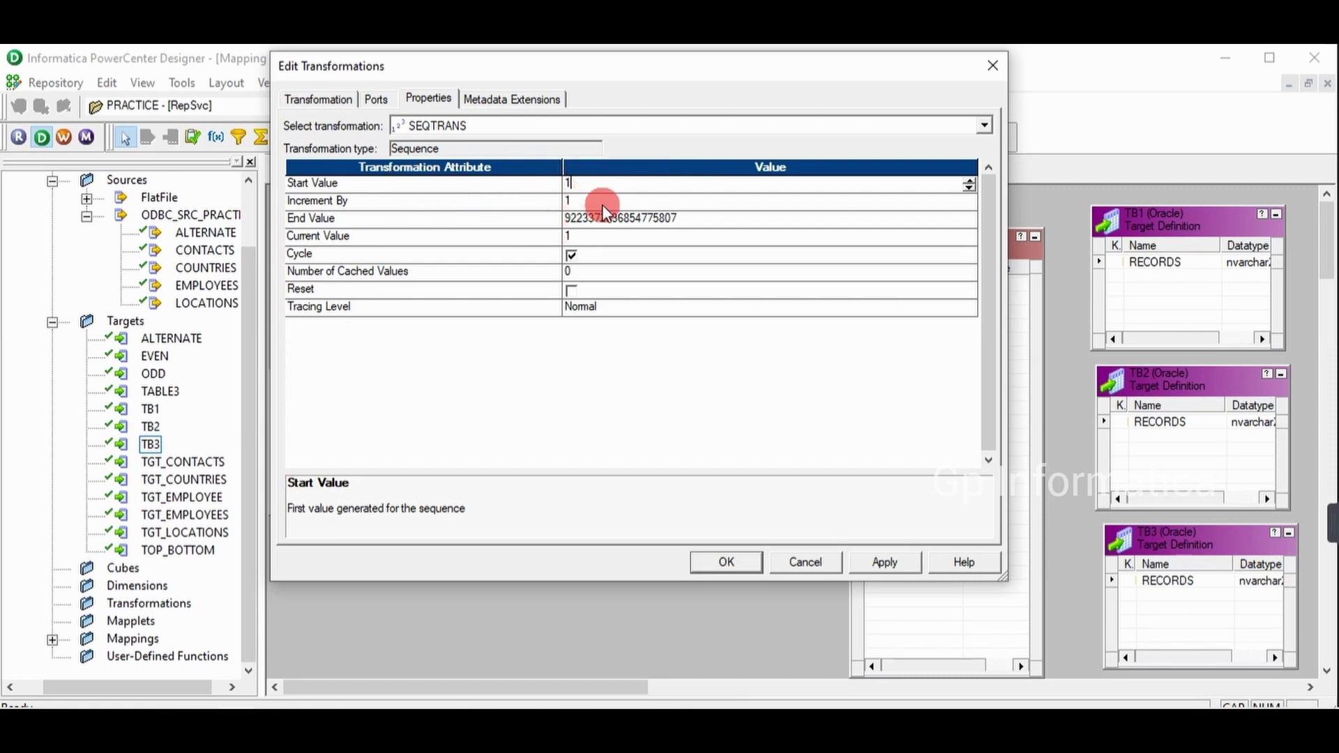
click(701, 222)
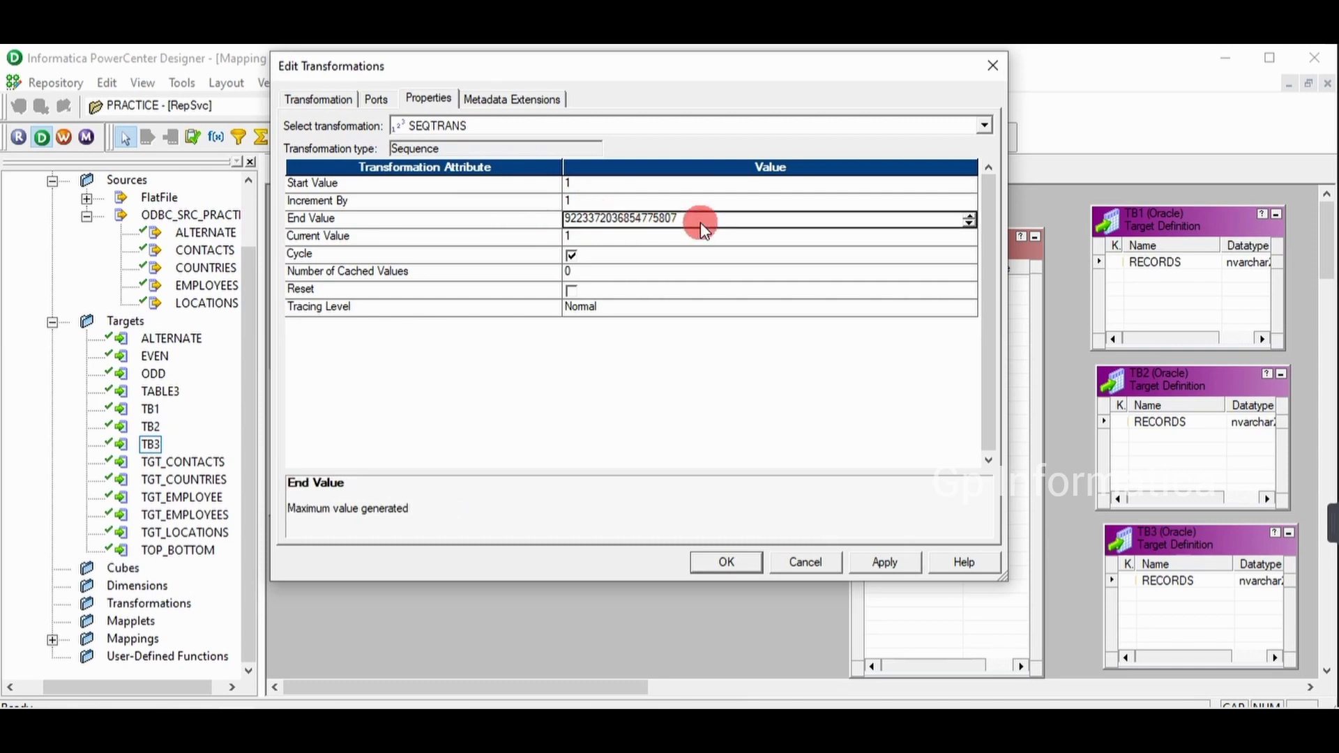
double_click(700, 222)
text(3)
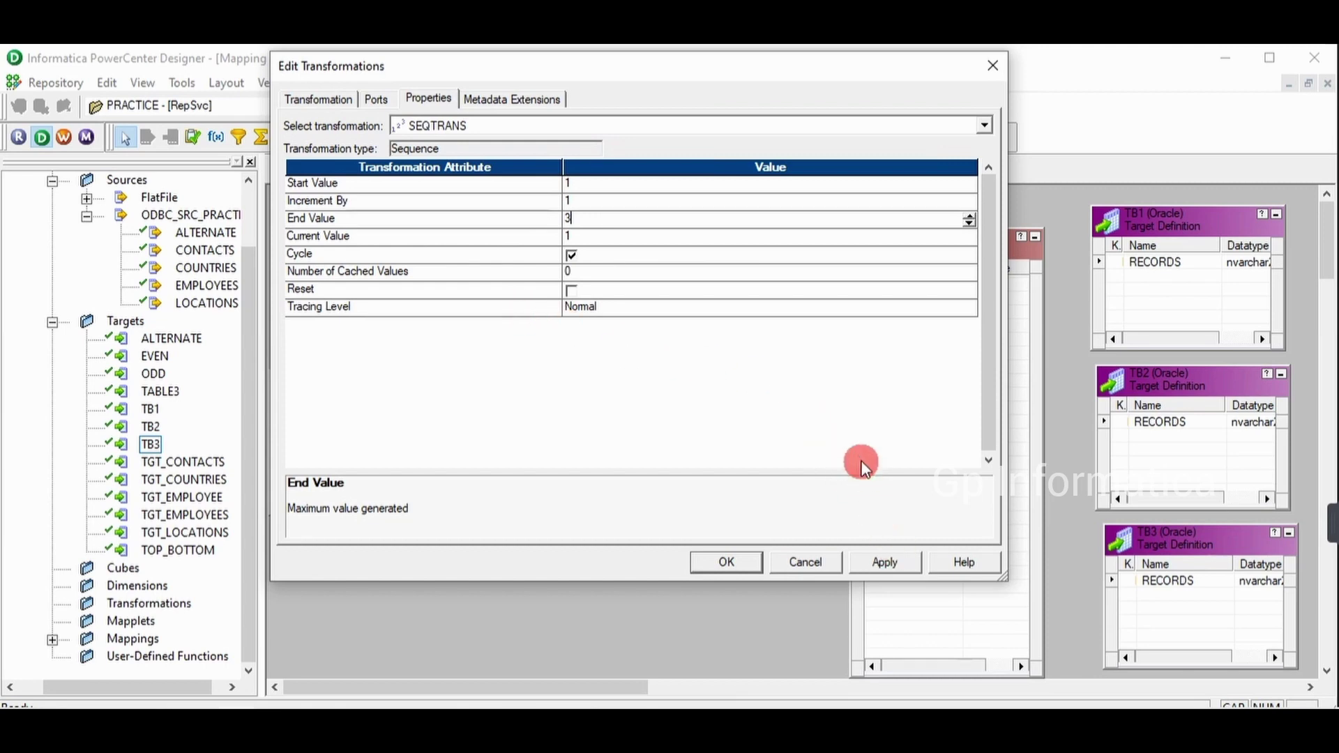
click(893, 558)
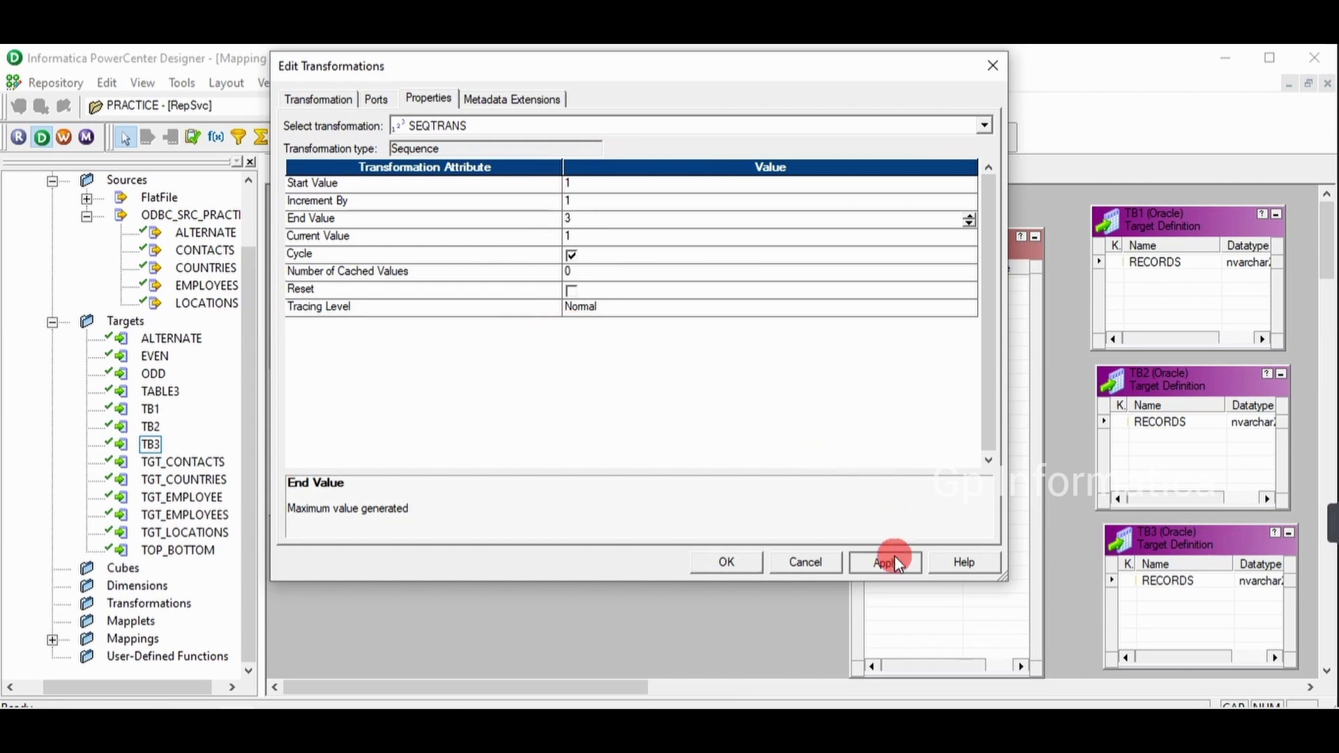
click(730, 569)
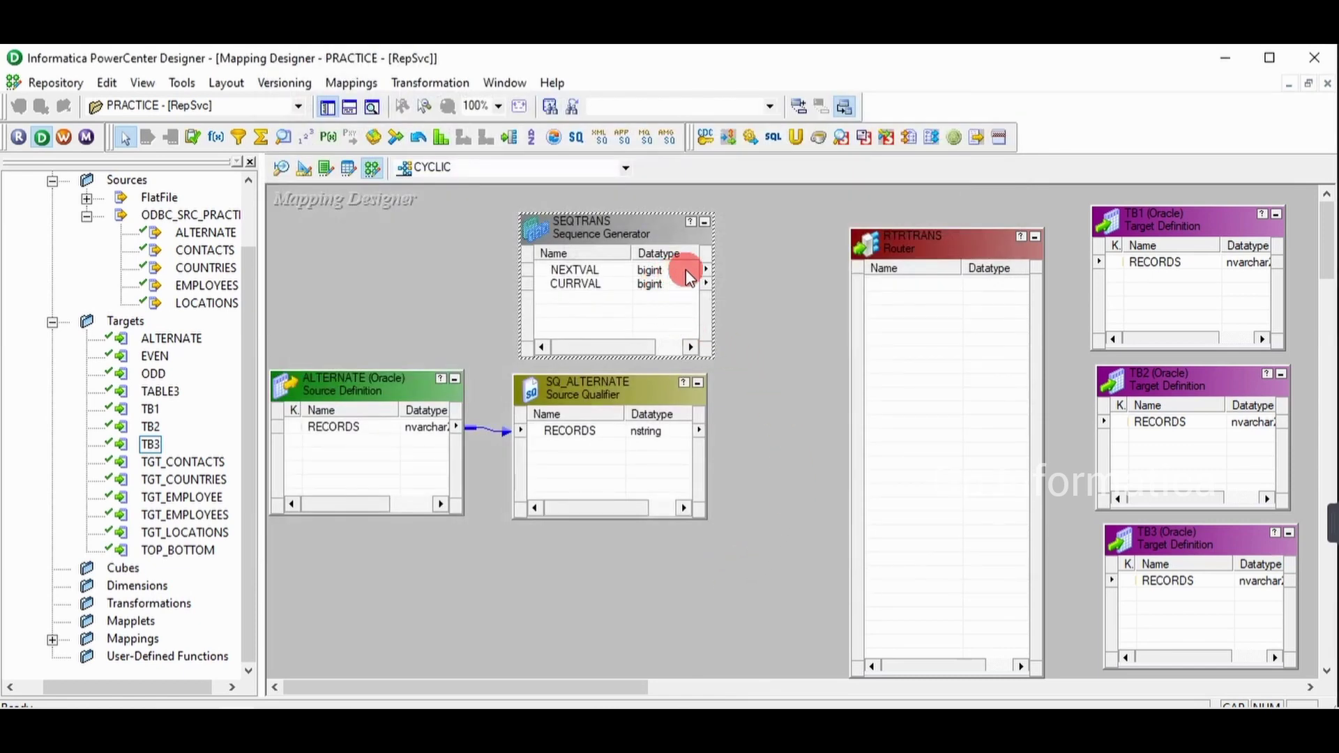
- Link NEXTVAL from SEQTRANS and RECORDS from SQ_ALTERNATE into the RTRTRANS router
drag(685, 269, 890, 291)
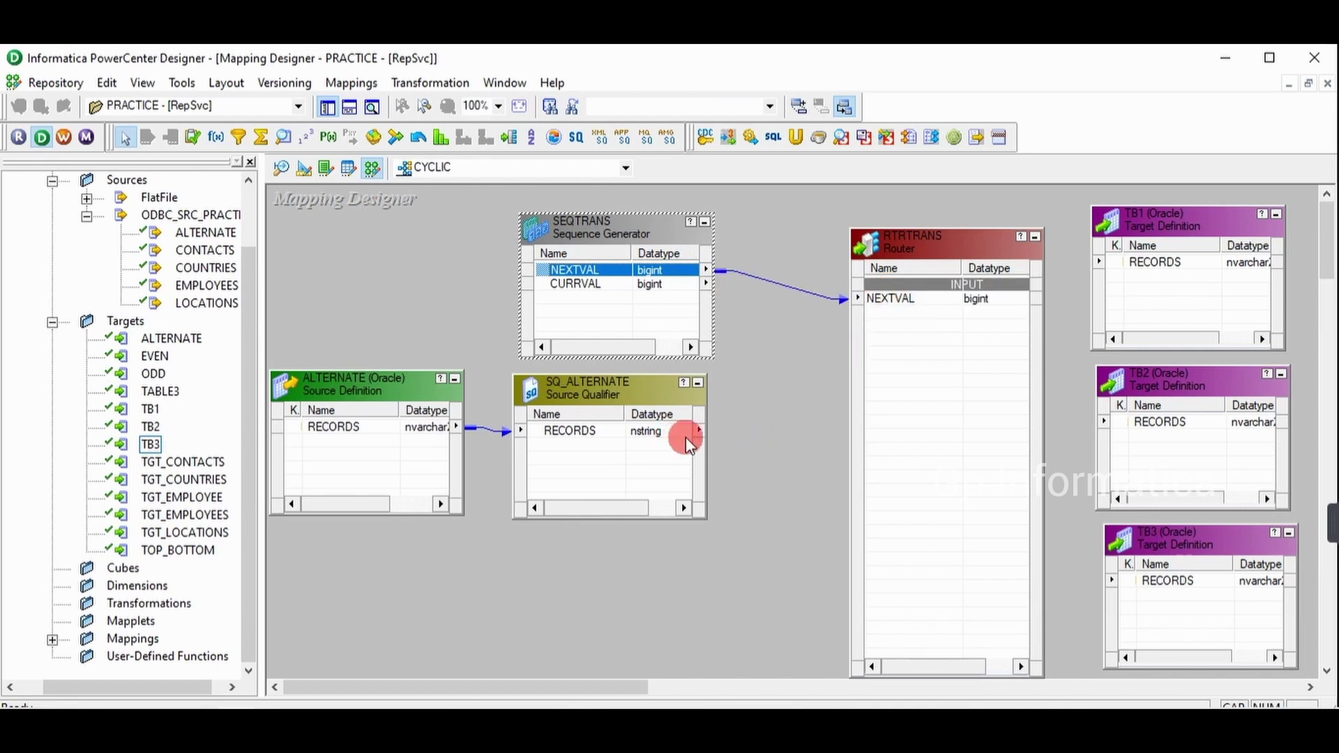
drag(681, 434, 881, 317)
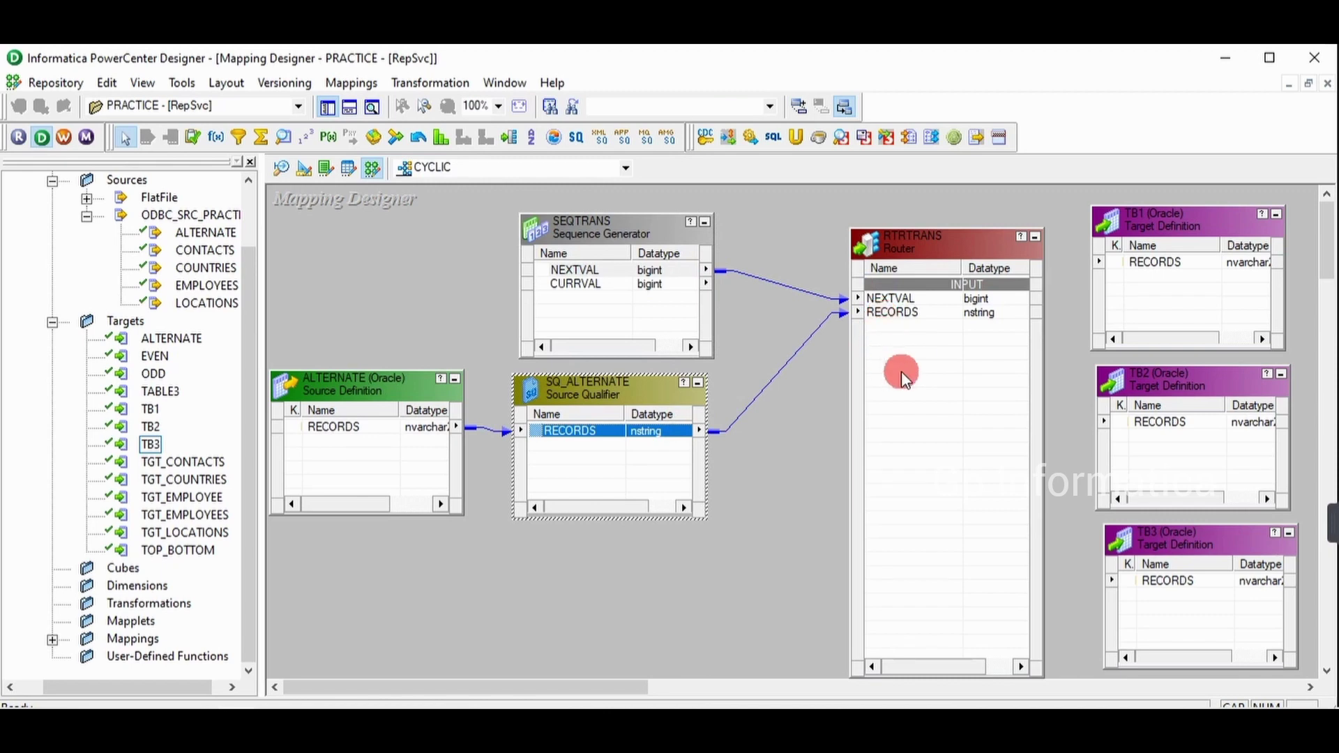
- Add three new output groups to the RTRTRANS router
double_click(918, 253)
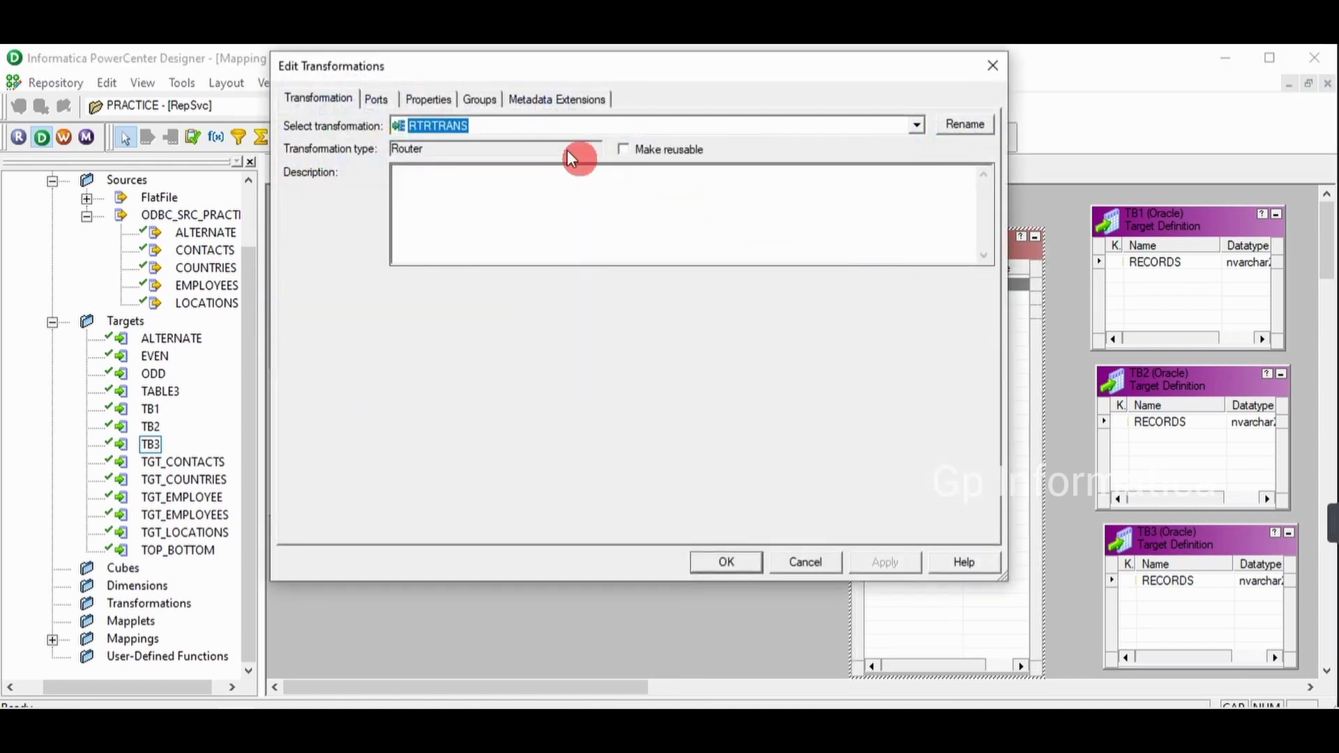
click(481, 100)
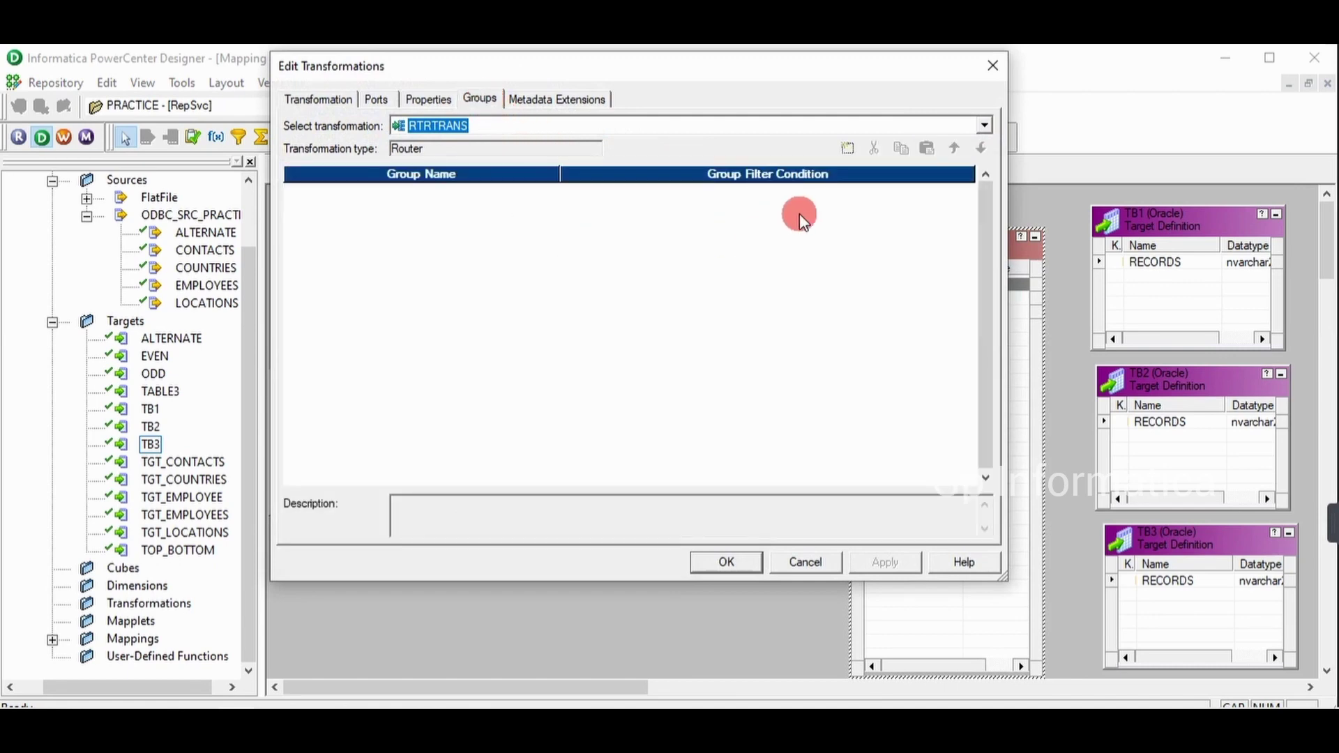
click(848, 148)
click(848, 148)
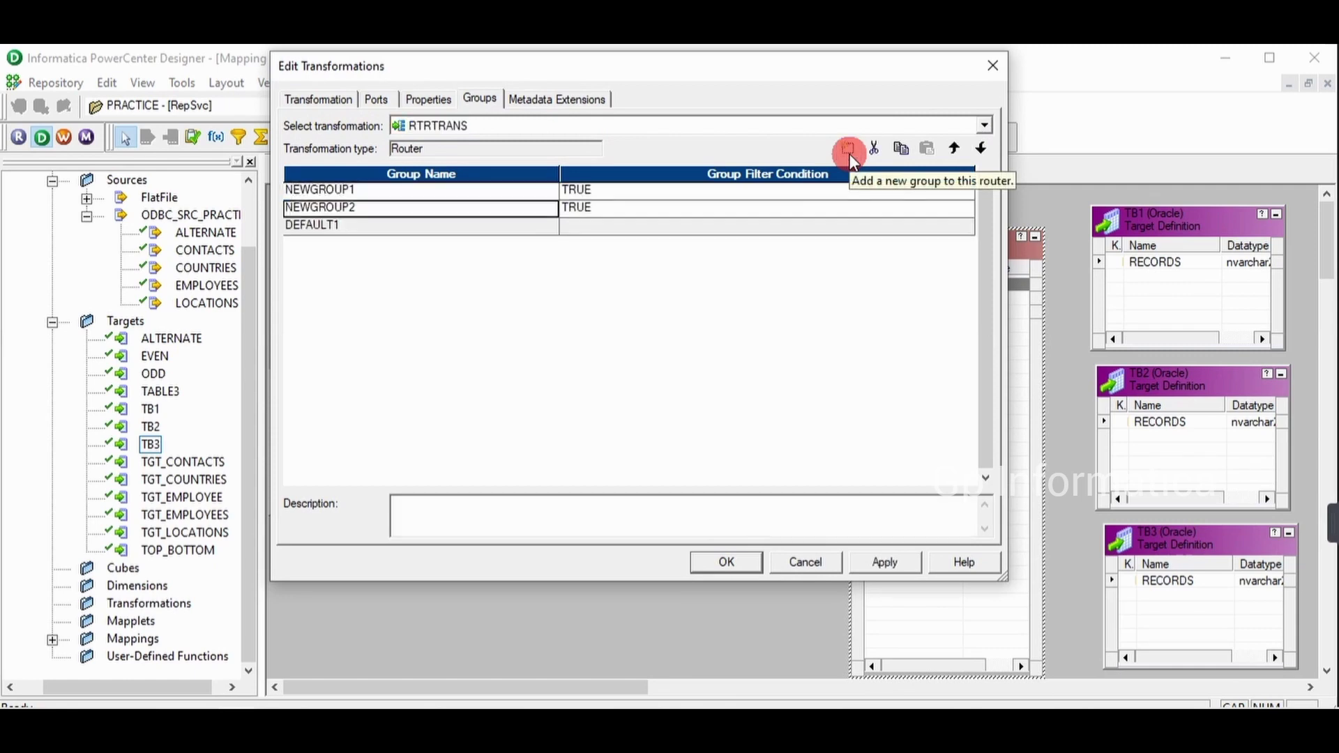
click(848, 149)
click(380, 209)
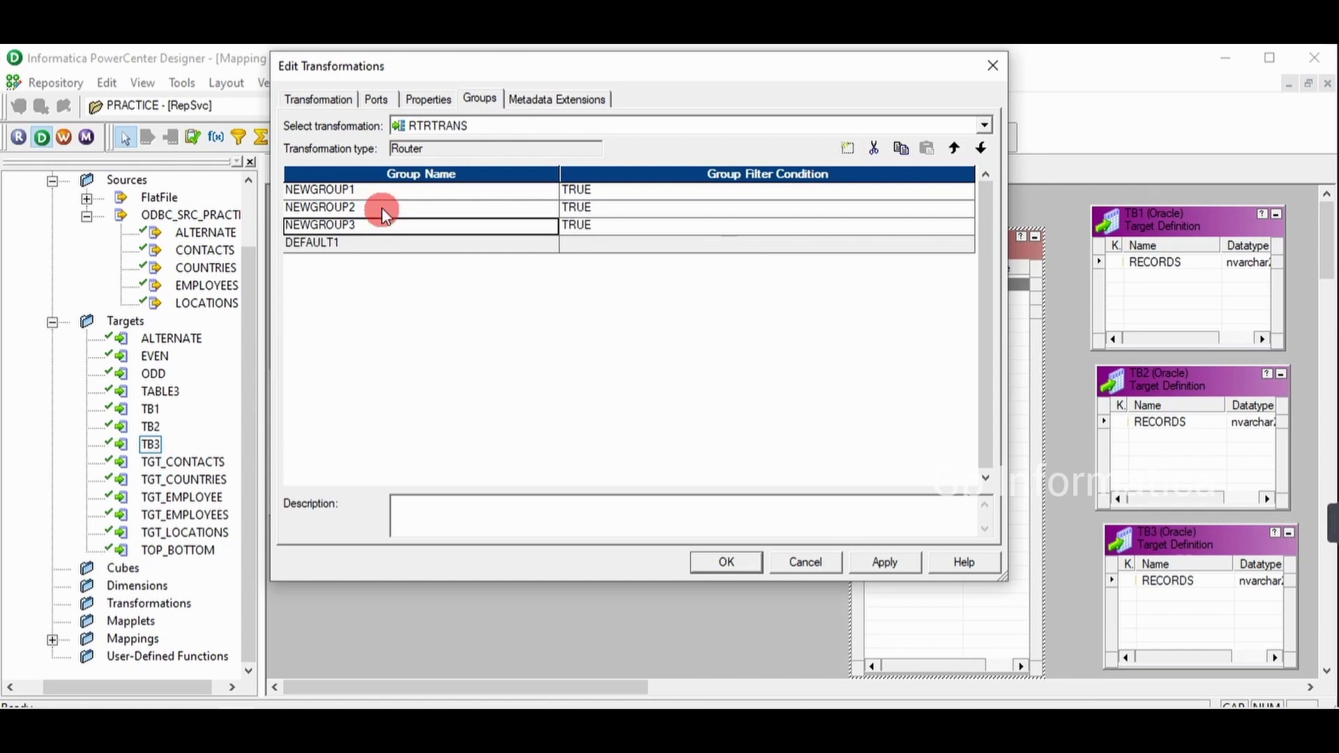
- Rename the three new router groups TB1, TB2 and TB3
click(380, 196)
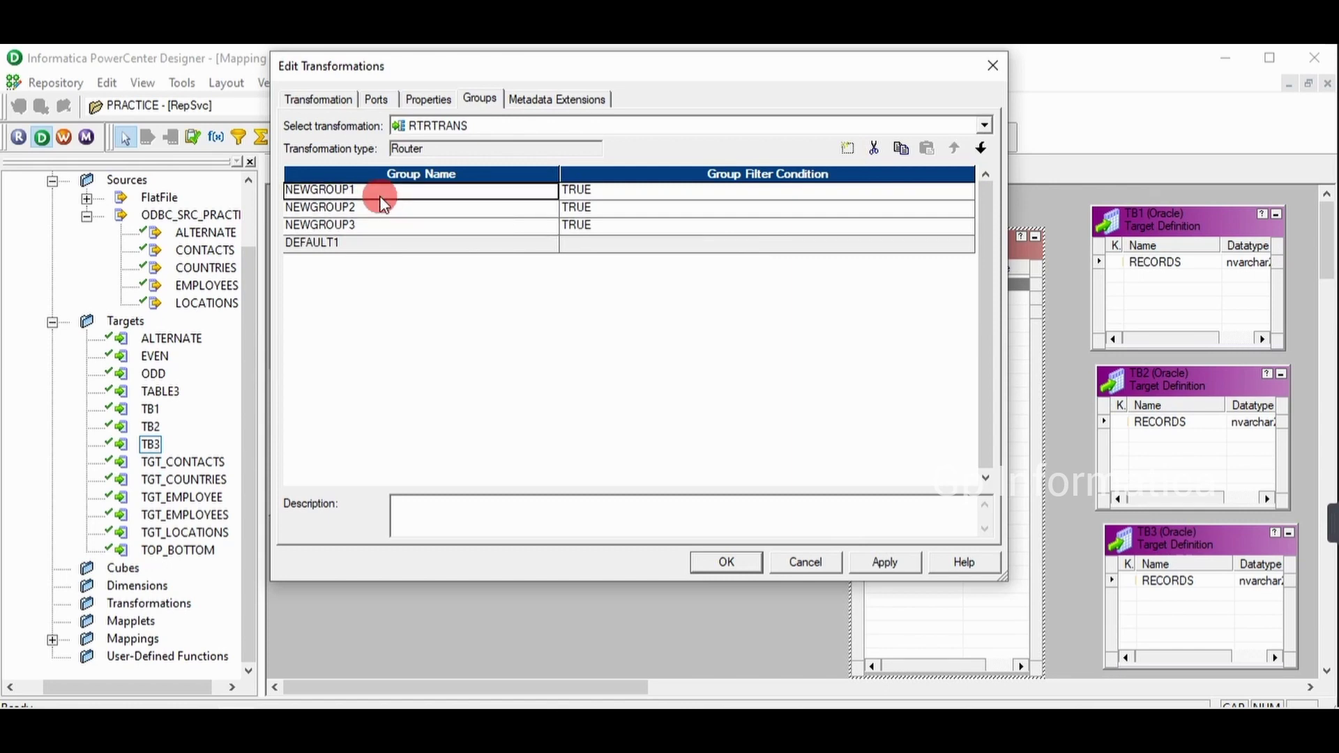
click(380, 196)
text(TB)
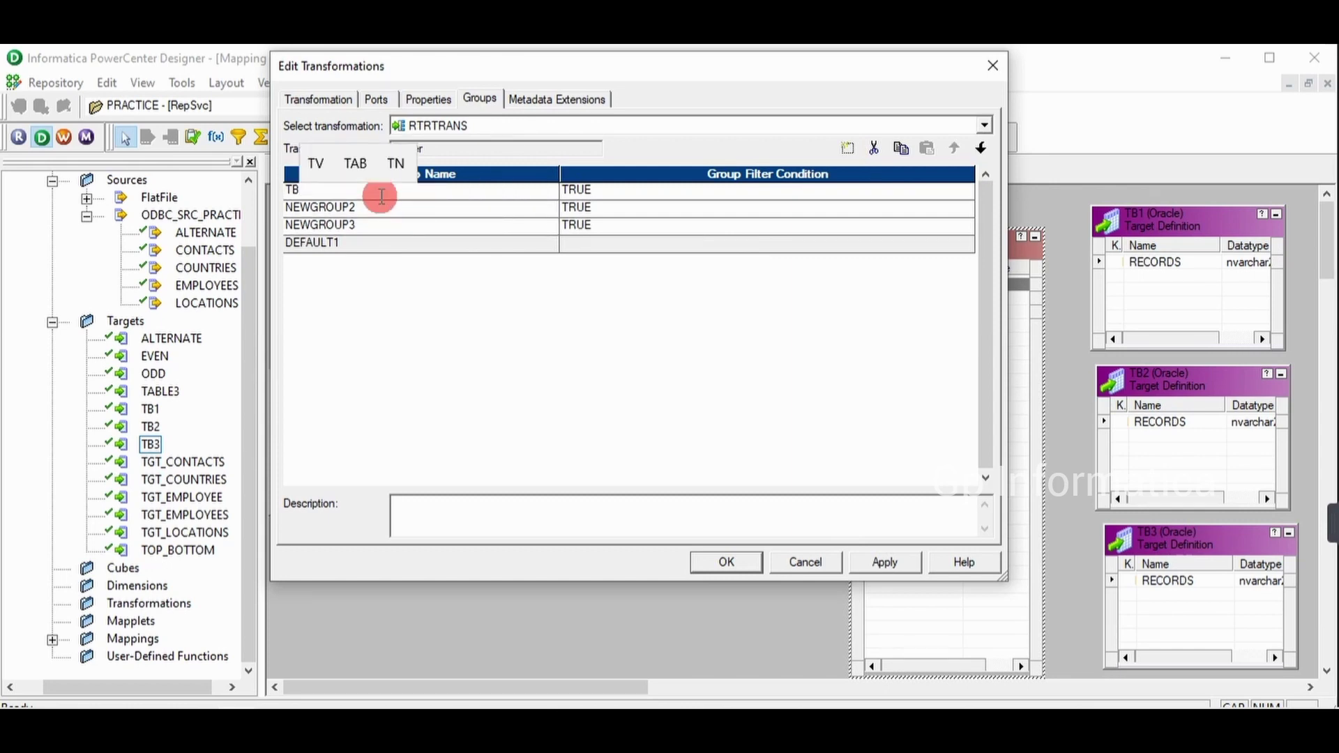
text(1)
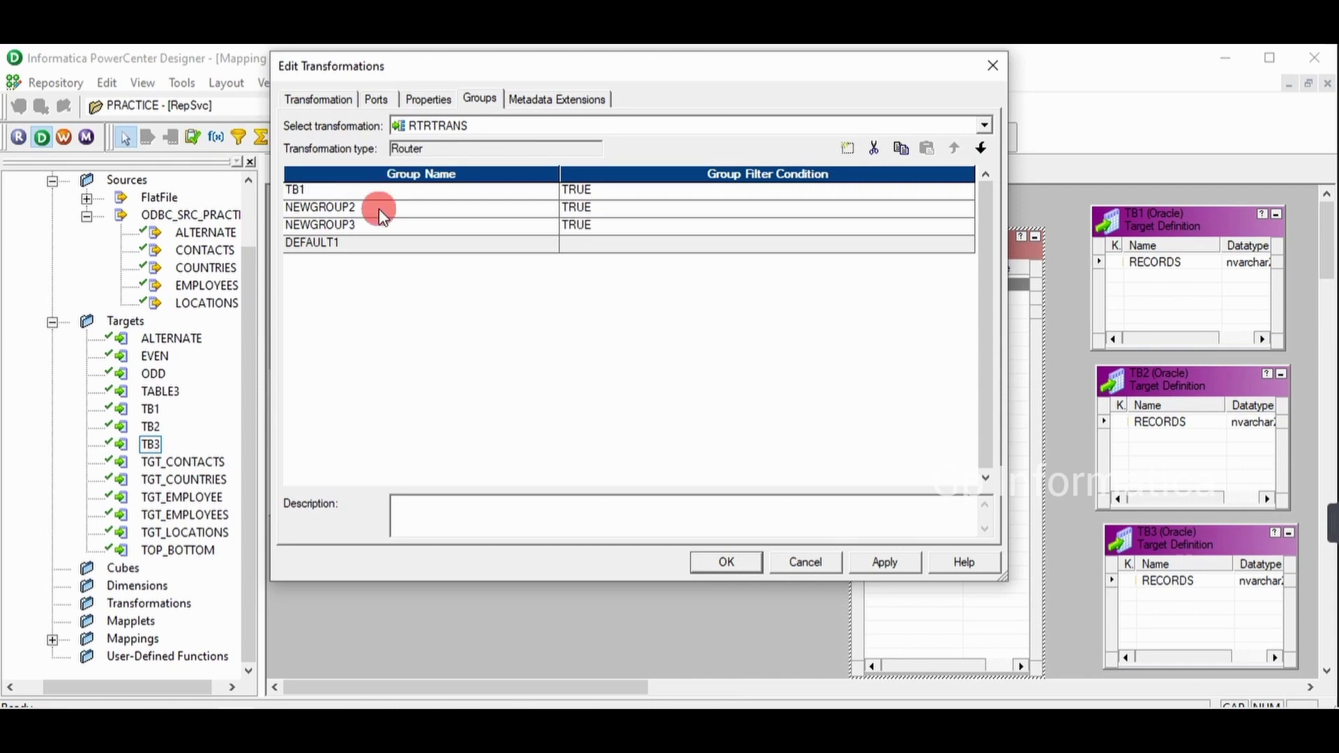
click(380, 210)
text(TB)
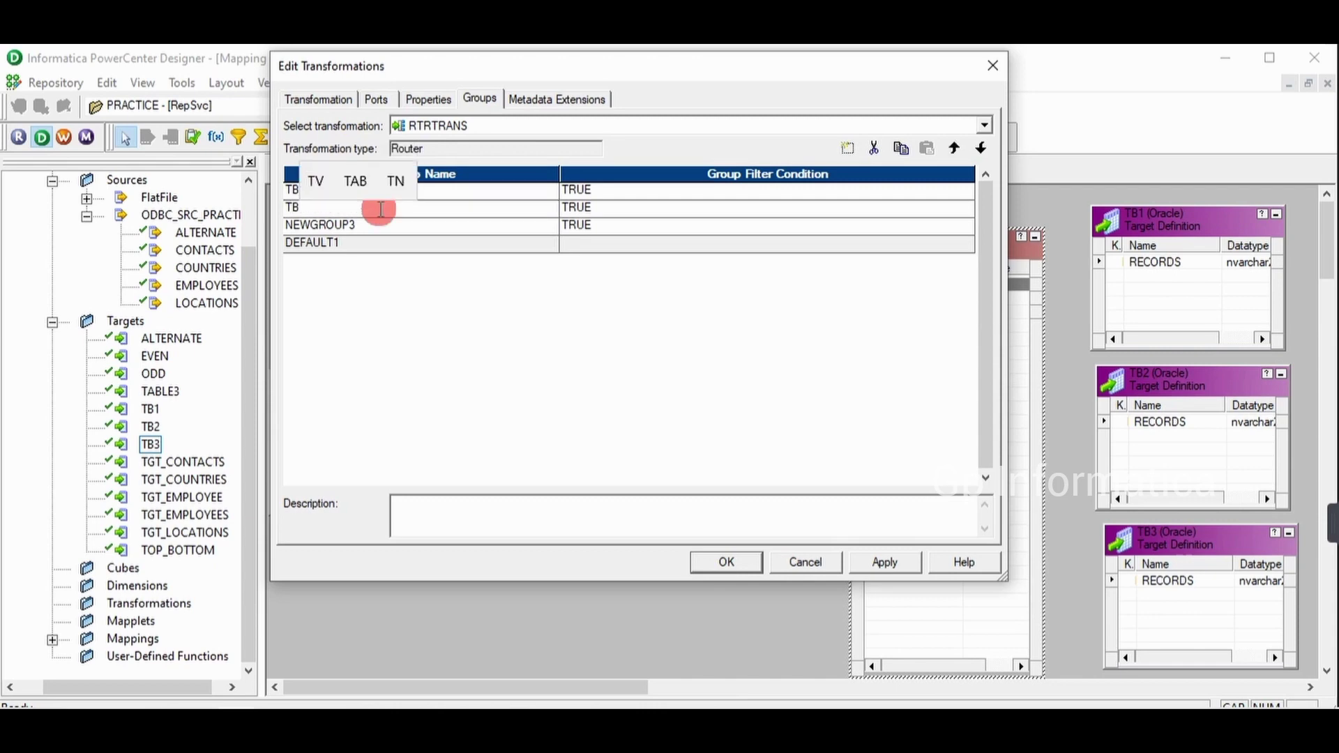
text(2)
click(382, 231)
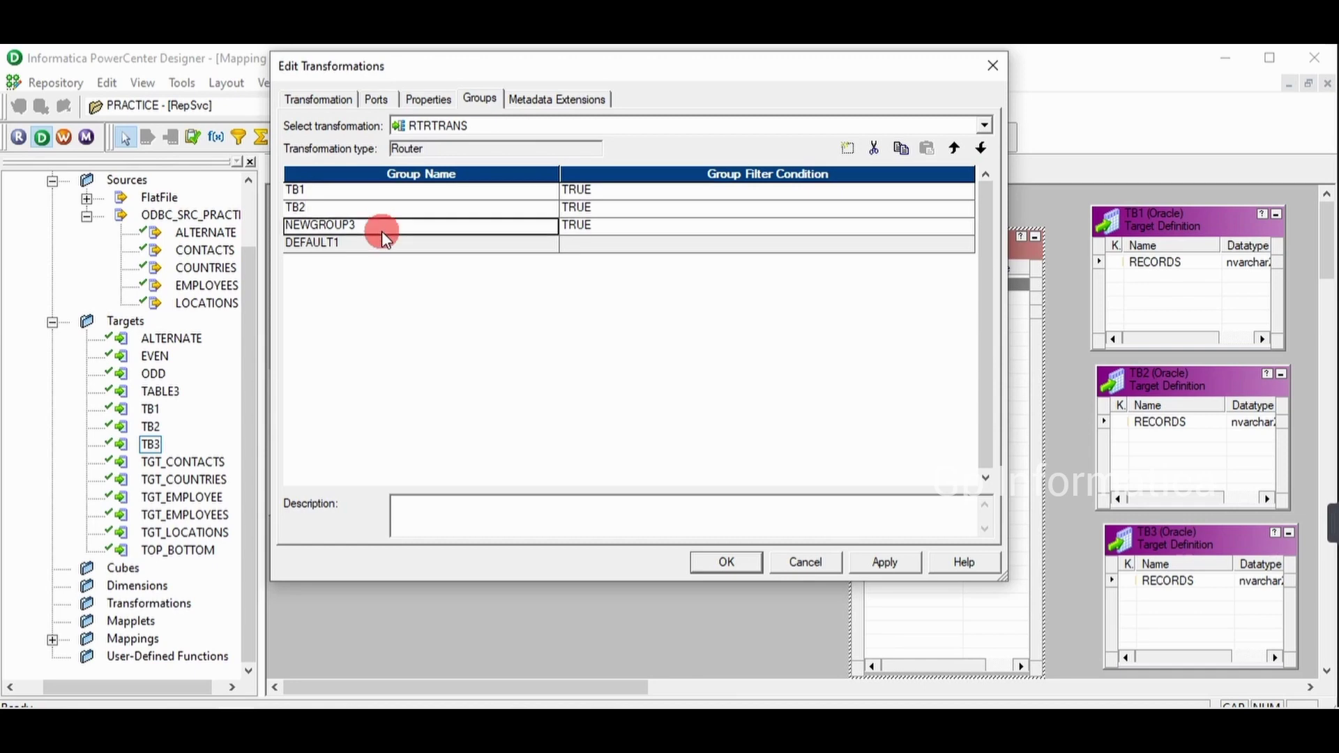
text(TB3)
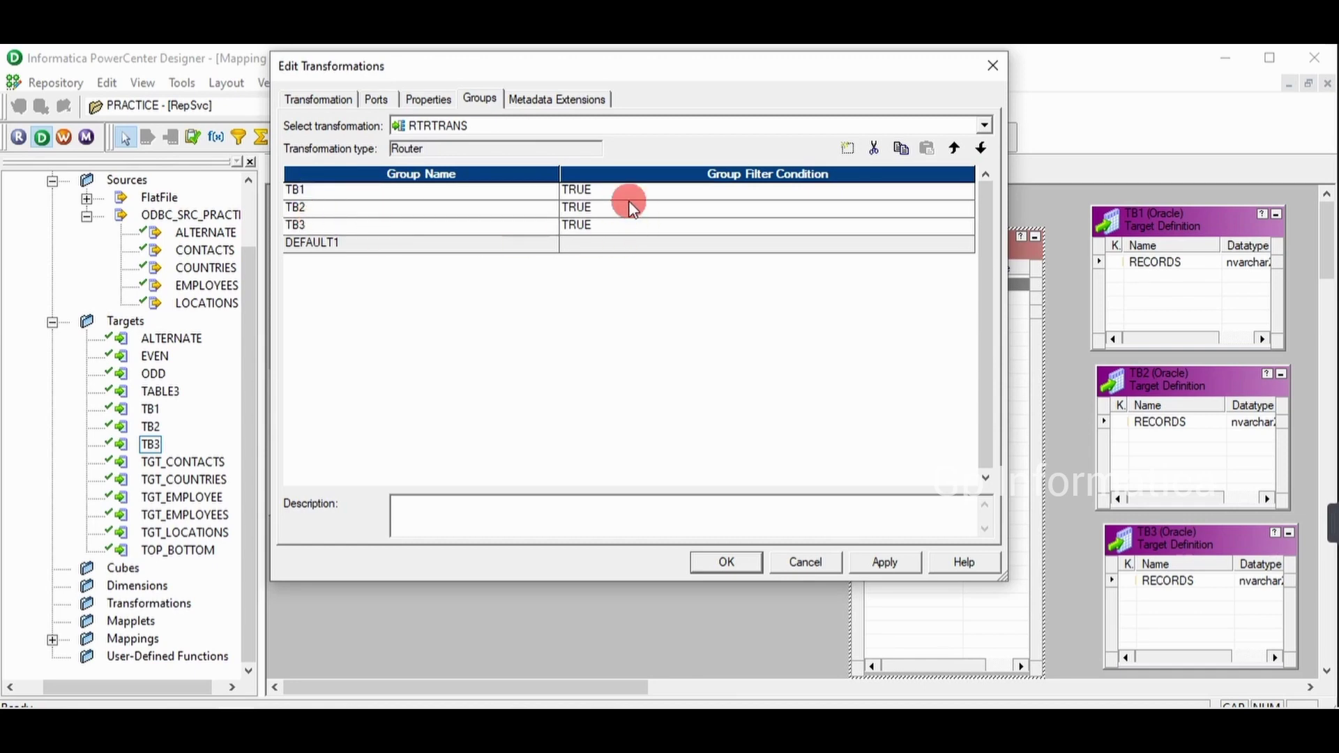
- Replace TB1's TRUE filter condition with NEXTVAL = 1 and confirm it validates
click(769, 195)
click(965, 191)
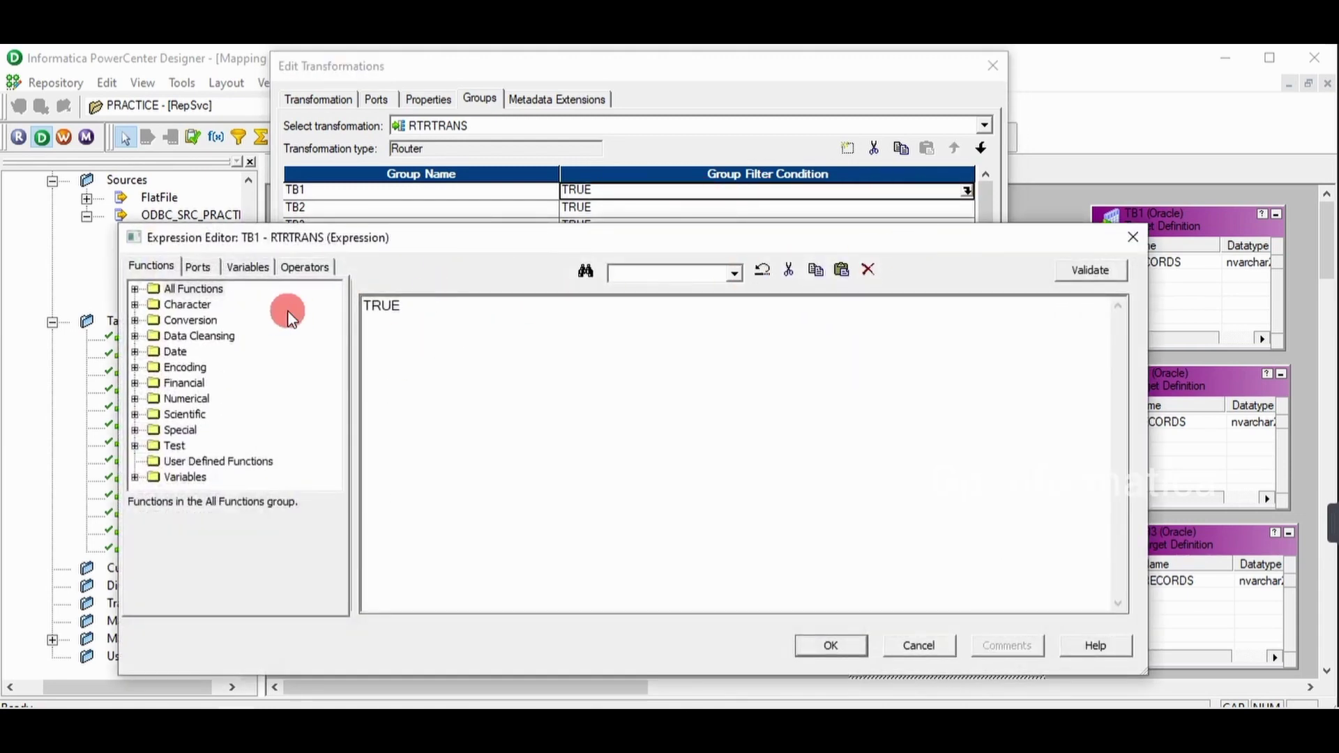
click(443, 313)
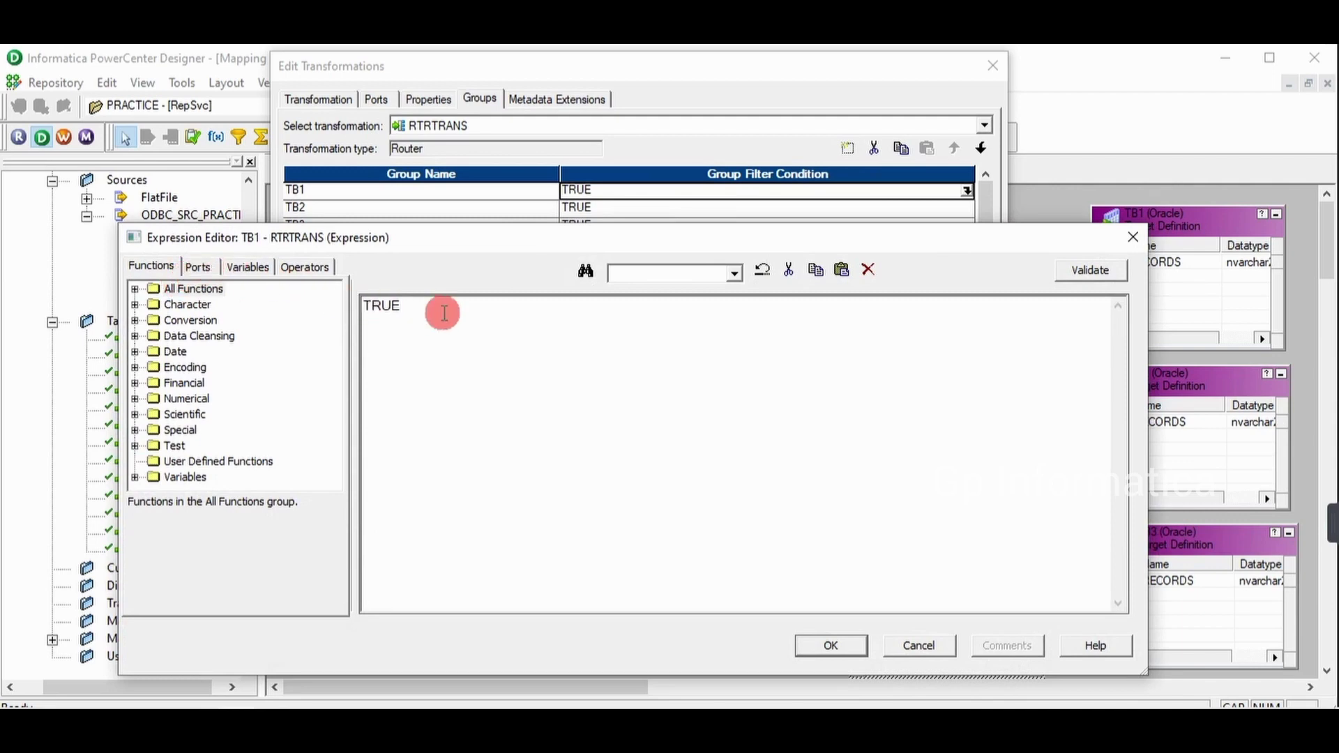
key(BackSpace)
key(BackSpace)
key(BackSpace)
key(BackSpace)
click(196, 270)
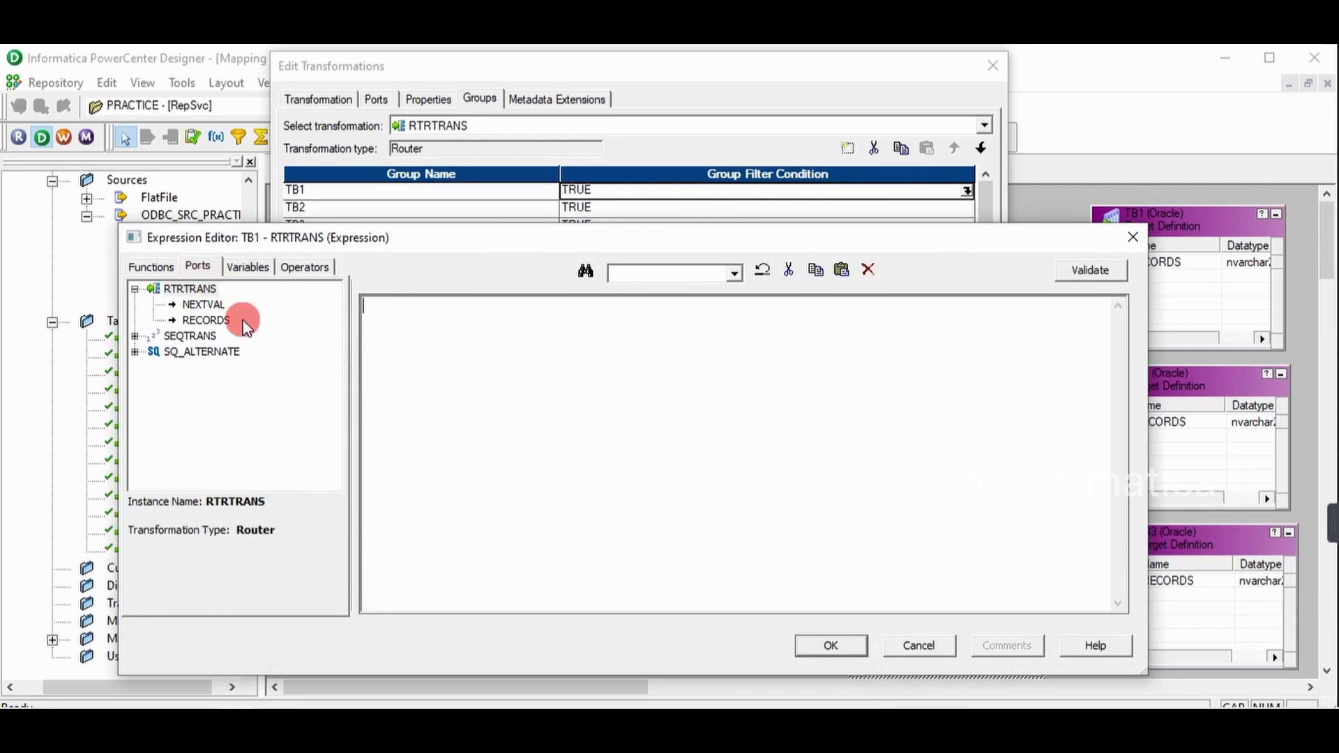
double_click(202, 305)
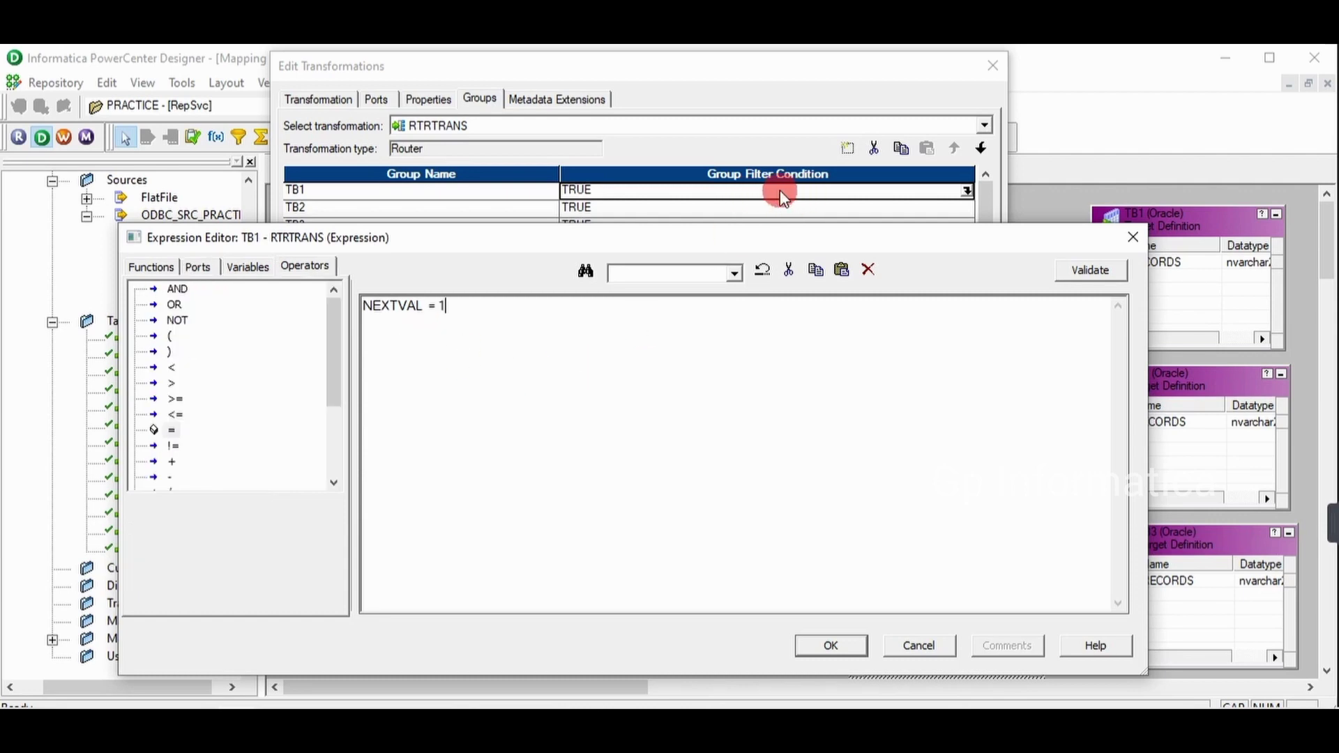
drag(446, 306, 357, 306)
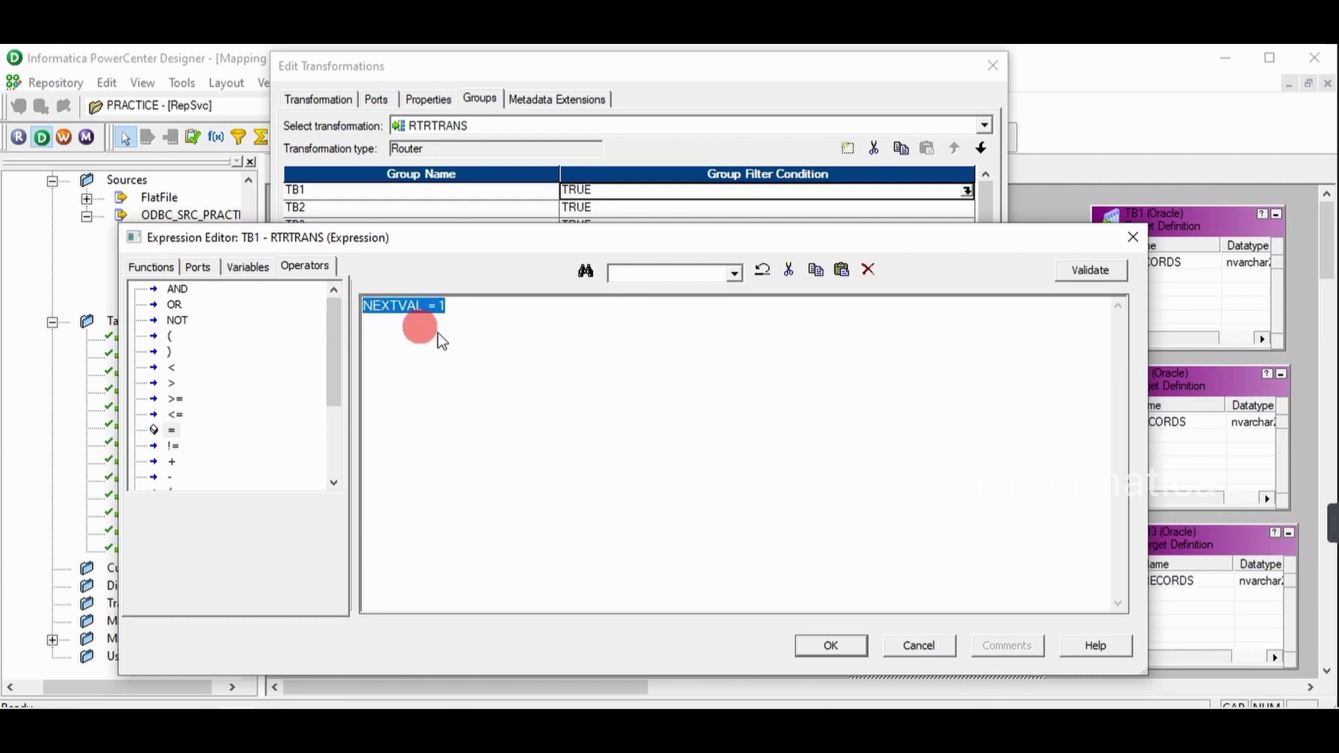
click(1103, 275)
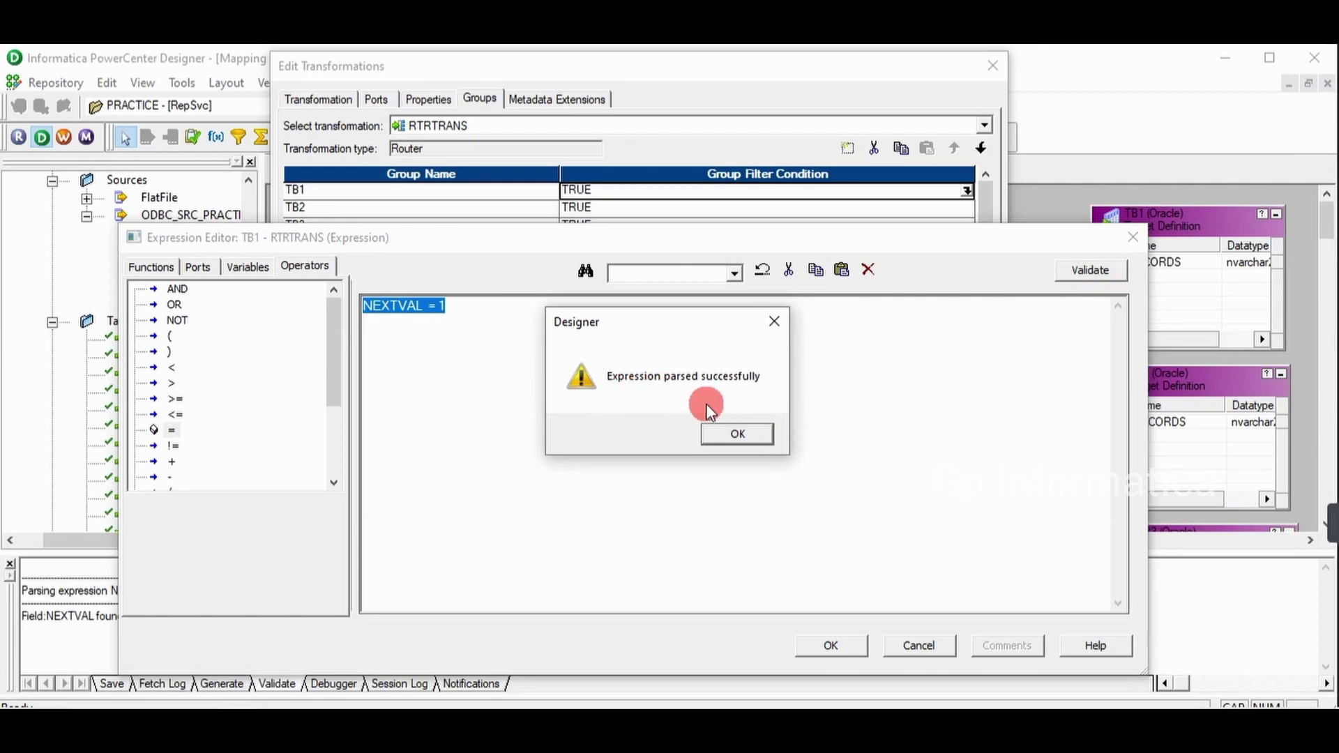
click(744, 438)
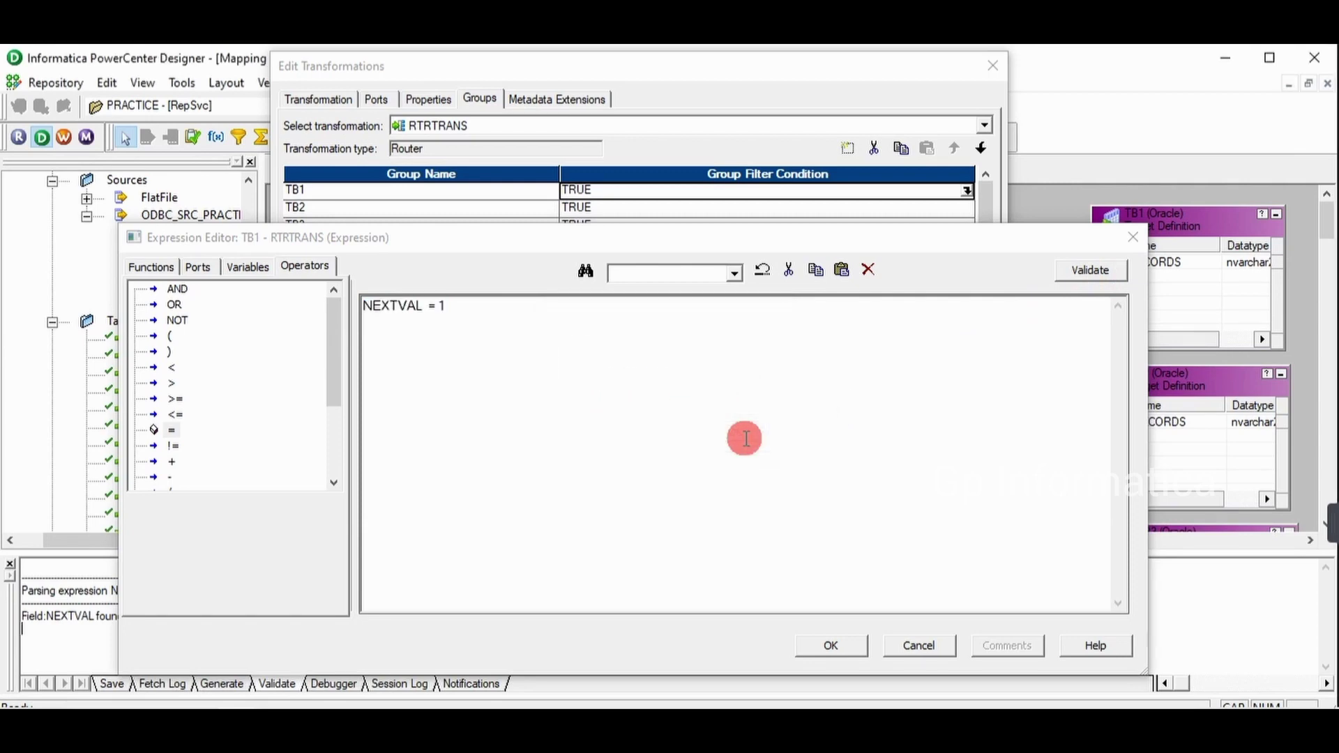
click(845, 643)
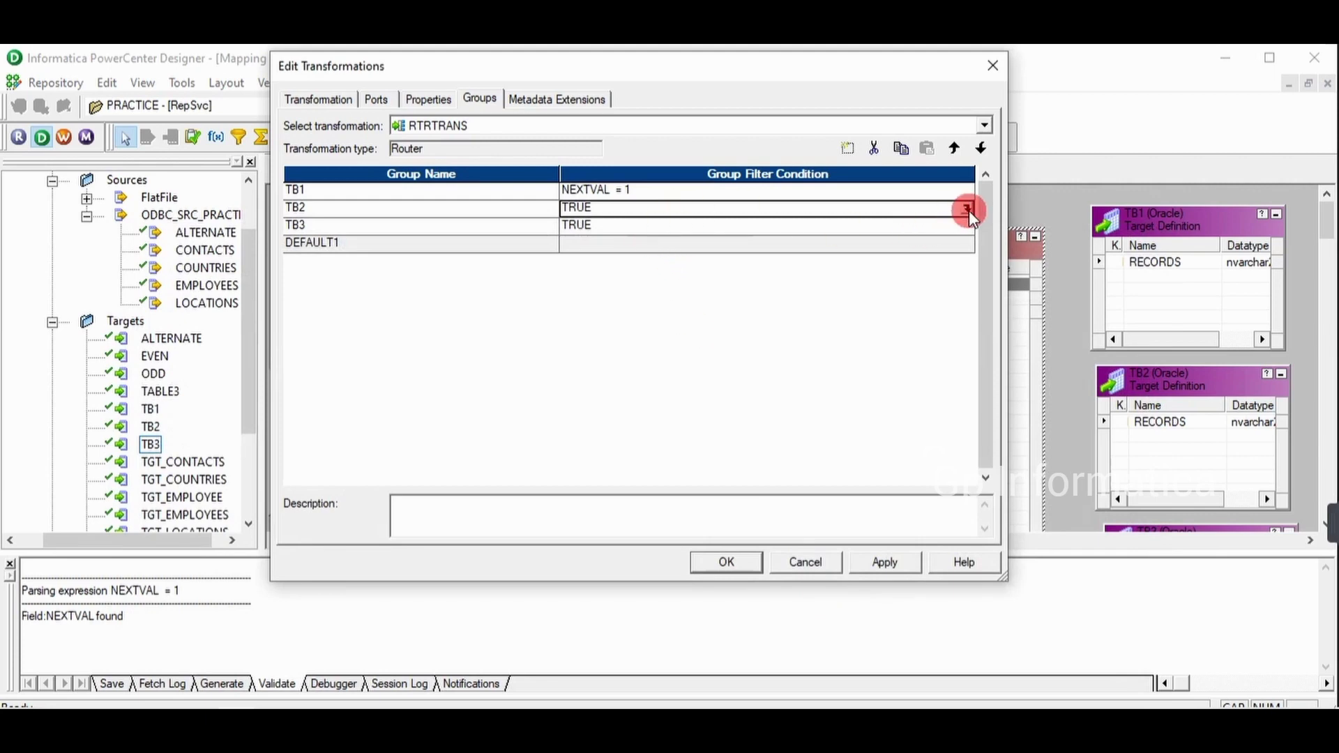
- Replace TB2's TRUE filter condition with NEXTVAL = 2 and confirm it validates
click(967, 209)
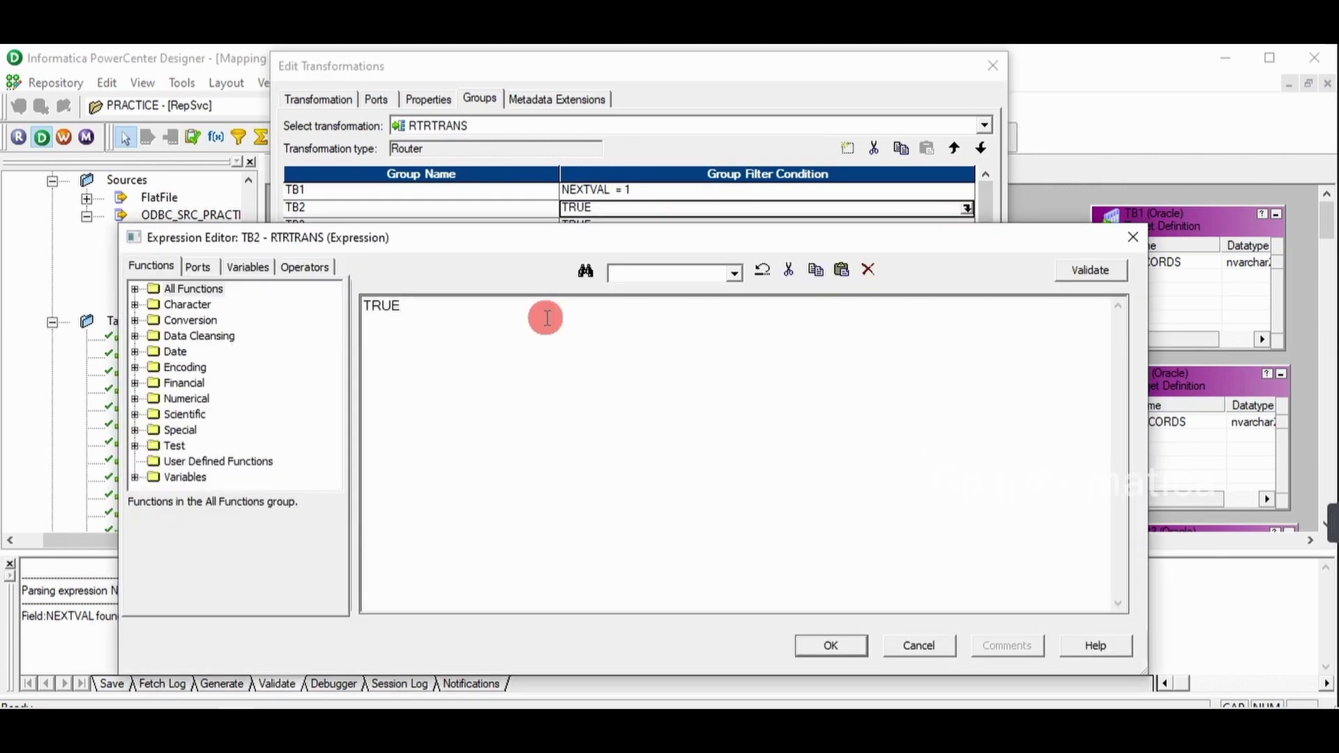
key(BackSpace)
key(BackSpace)
key(BackSpace)
key(BackSpace)
click(203, 267)
double_click(215, 300)
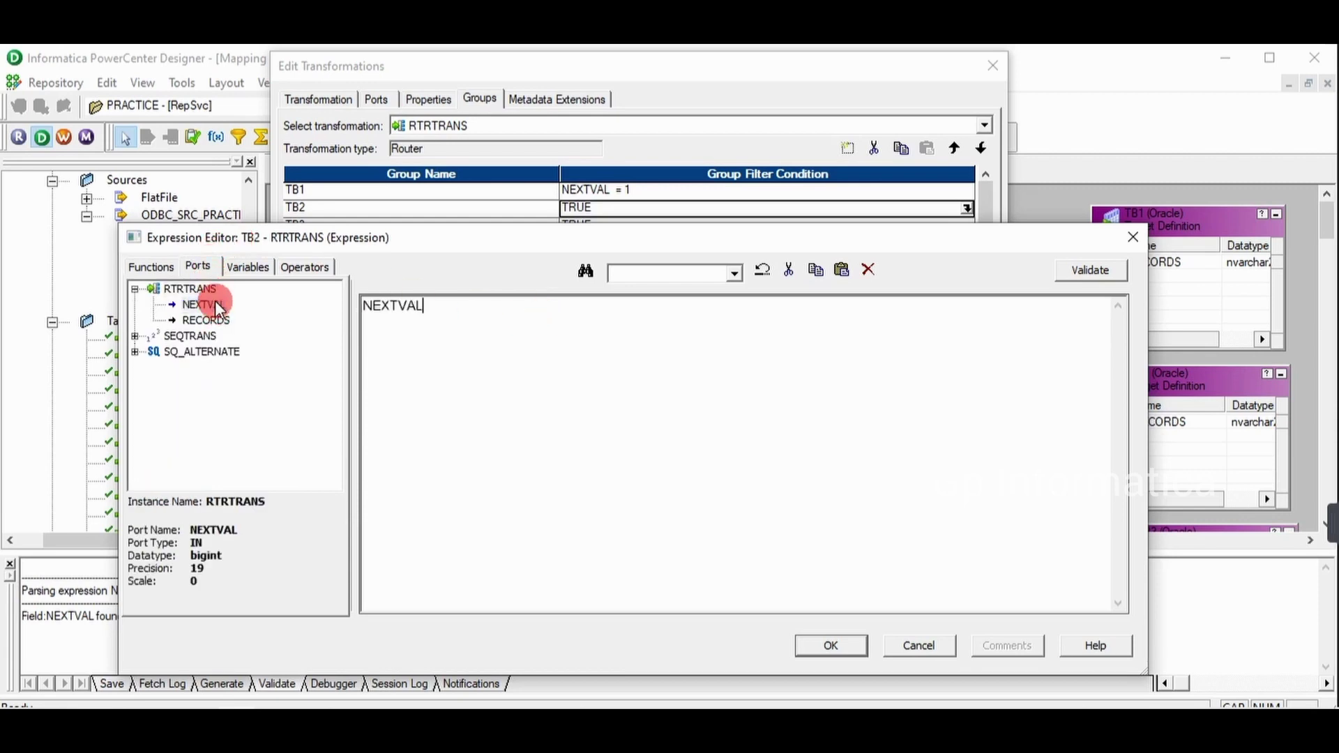
click(296, 268)
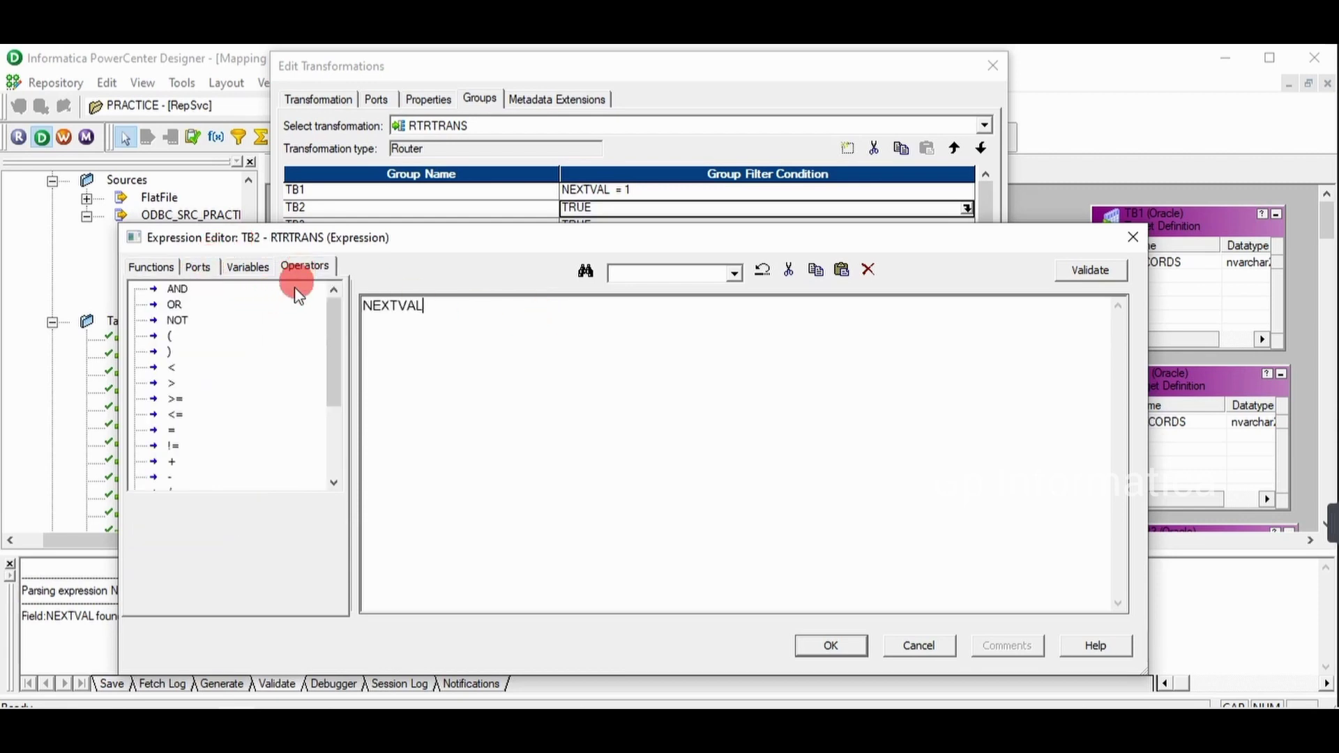
double_click(171, 430)
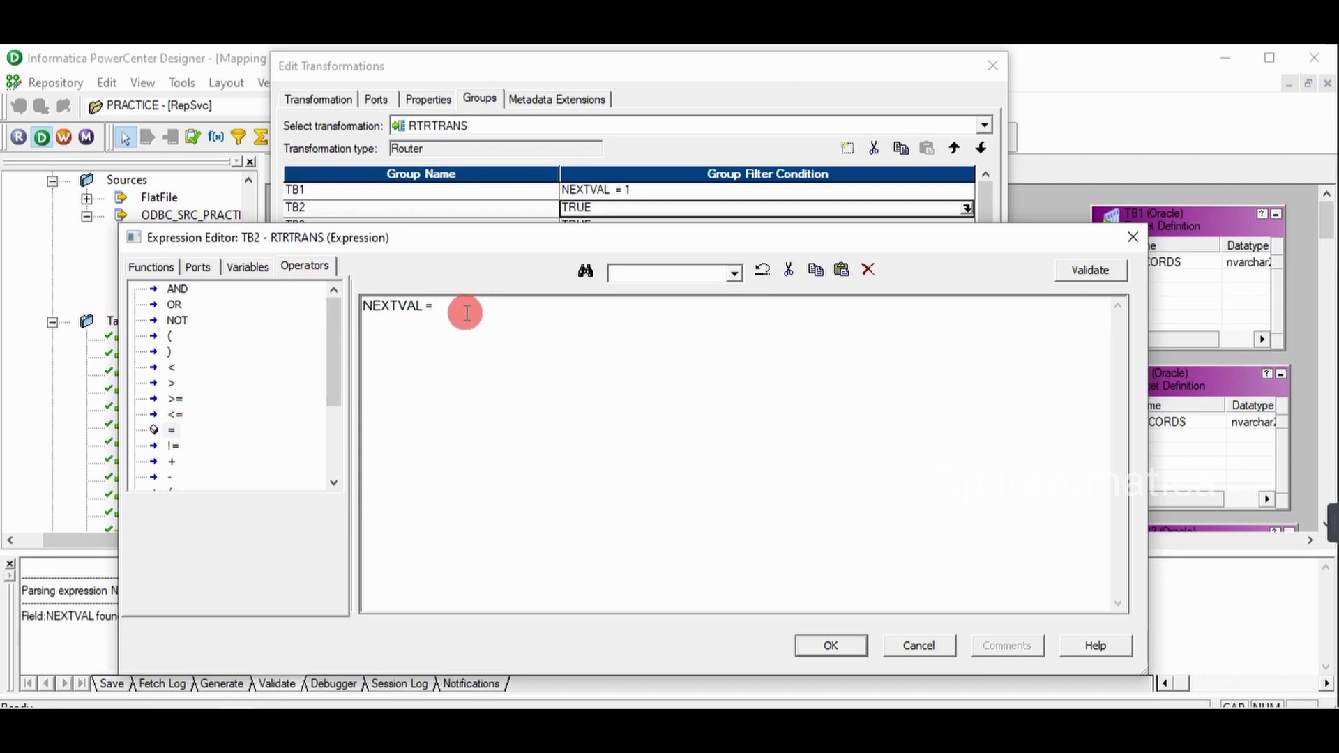
text(2)
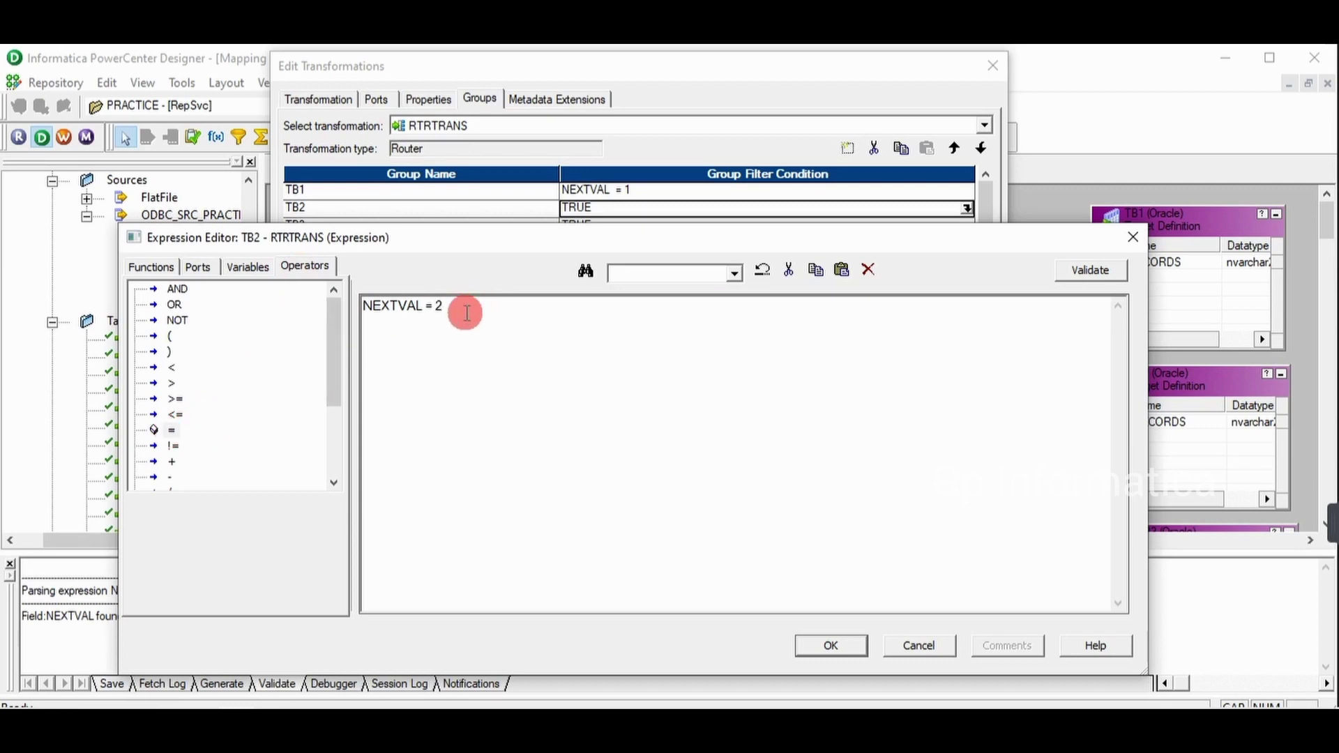
click(1093, 271)
click(703, 504)
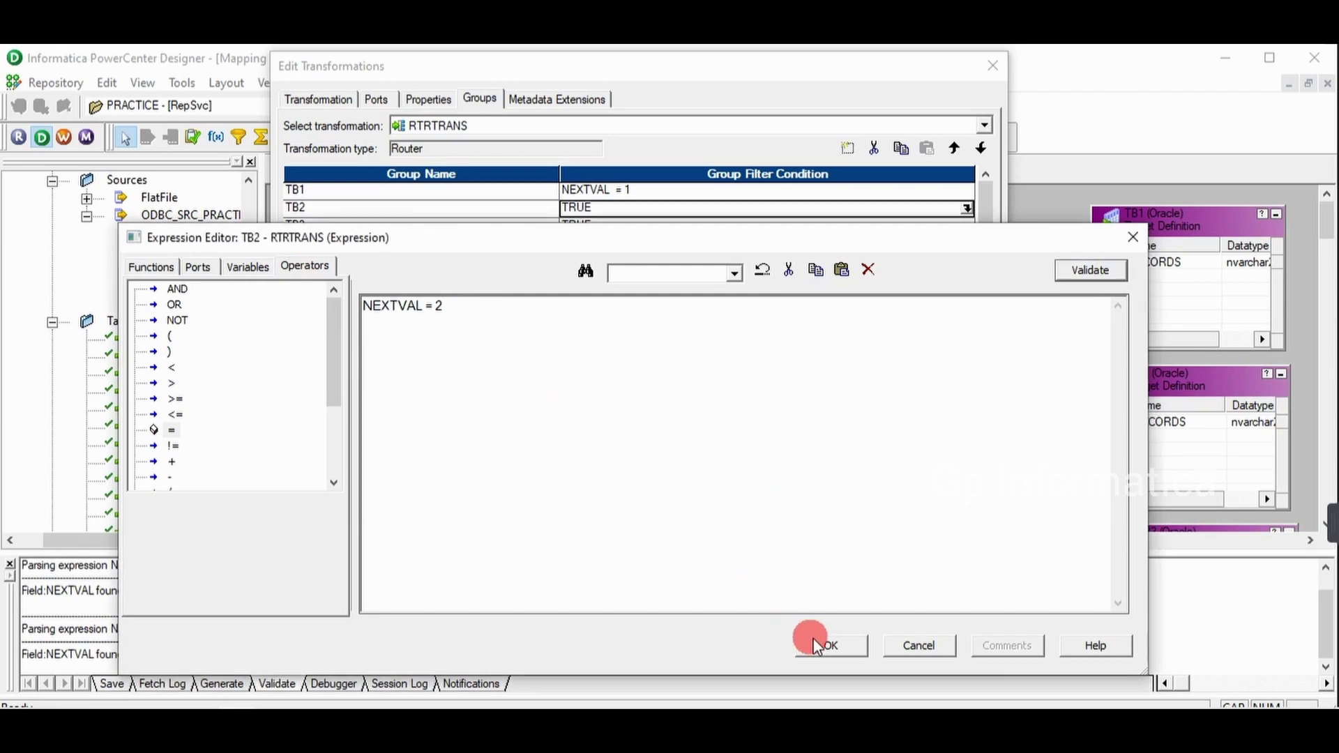
click(820, 645)
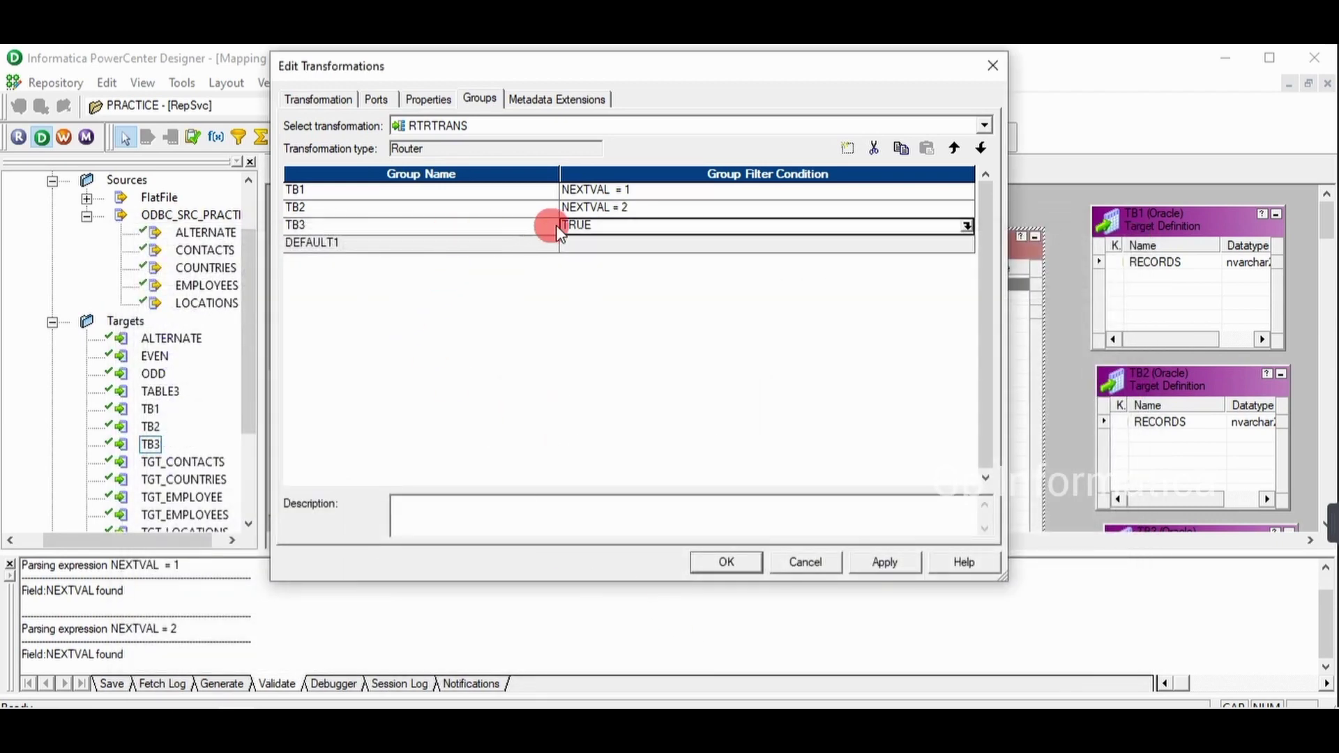
- Replace TB3's TRUE filter condition with NEXTVAL = 3 and confirm it validates
click(966, 225)
click(706, 300)
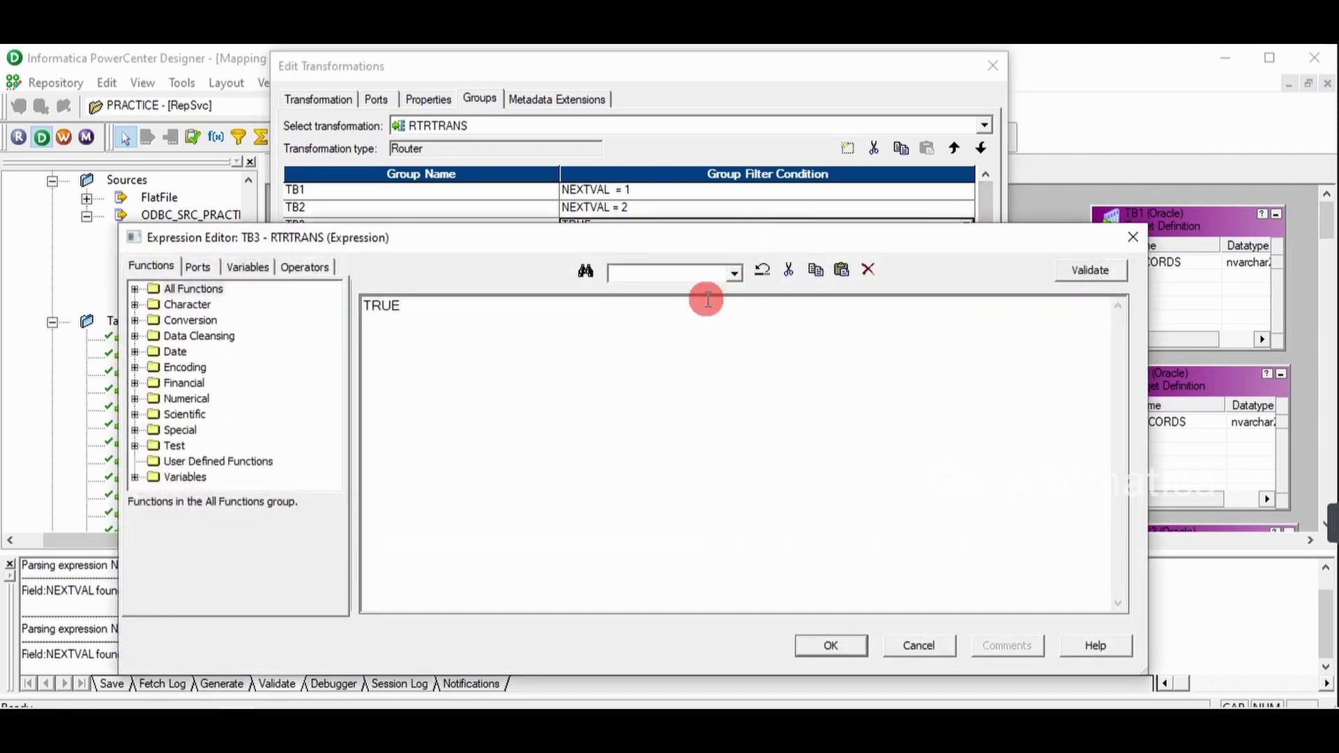
key(BackSpace)
key(BackSpace)
key(BackSpace)
key(BackSpace)
click(199, 267)
double_click(204, 304)
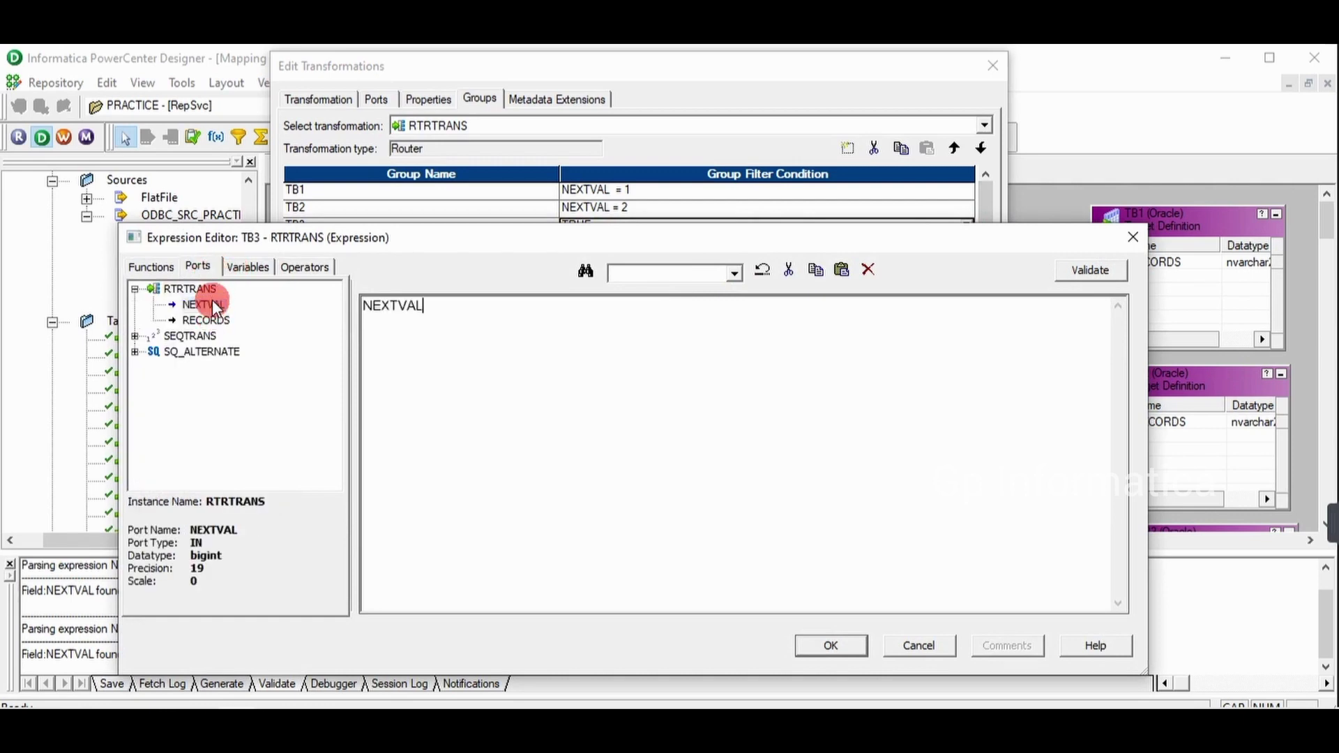
click(305, 267)
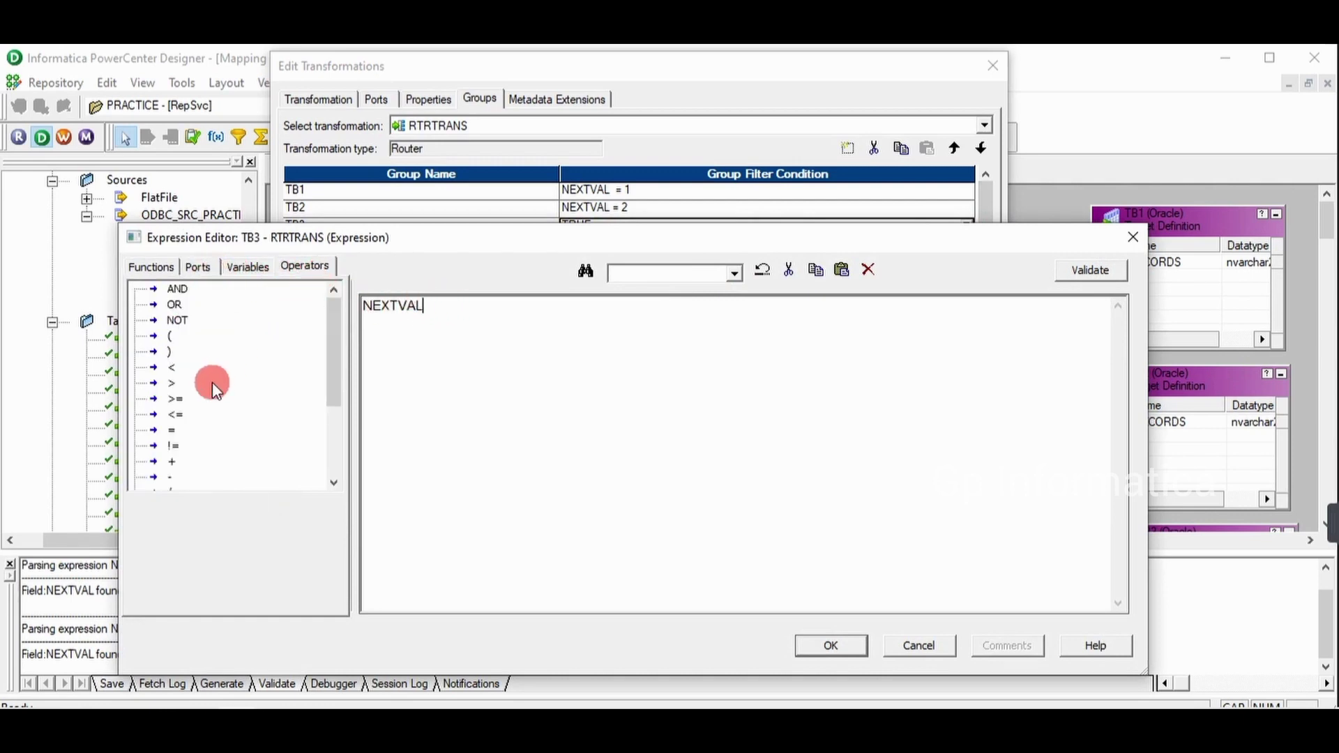
double_click(176, 428)
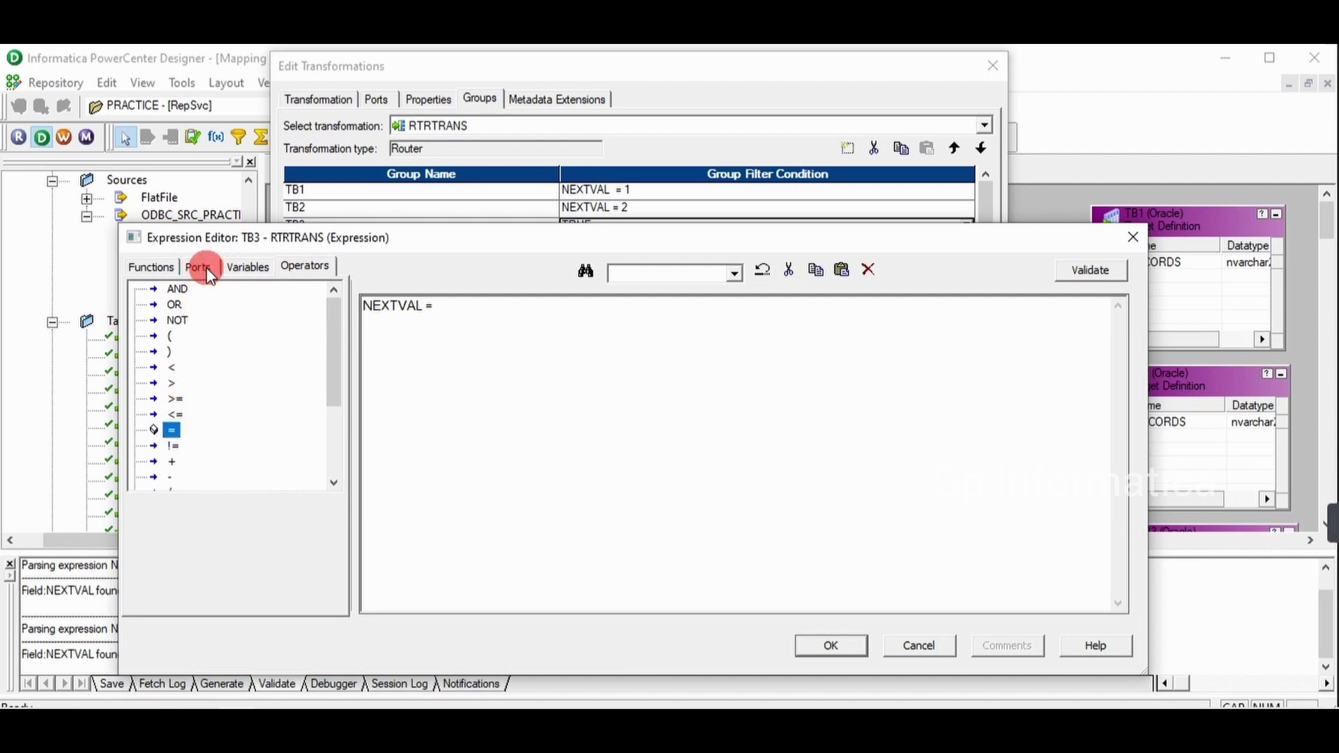
click(474, 319)
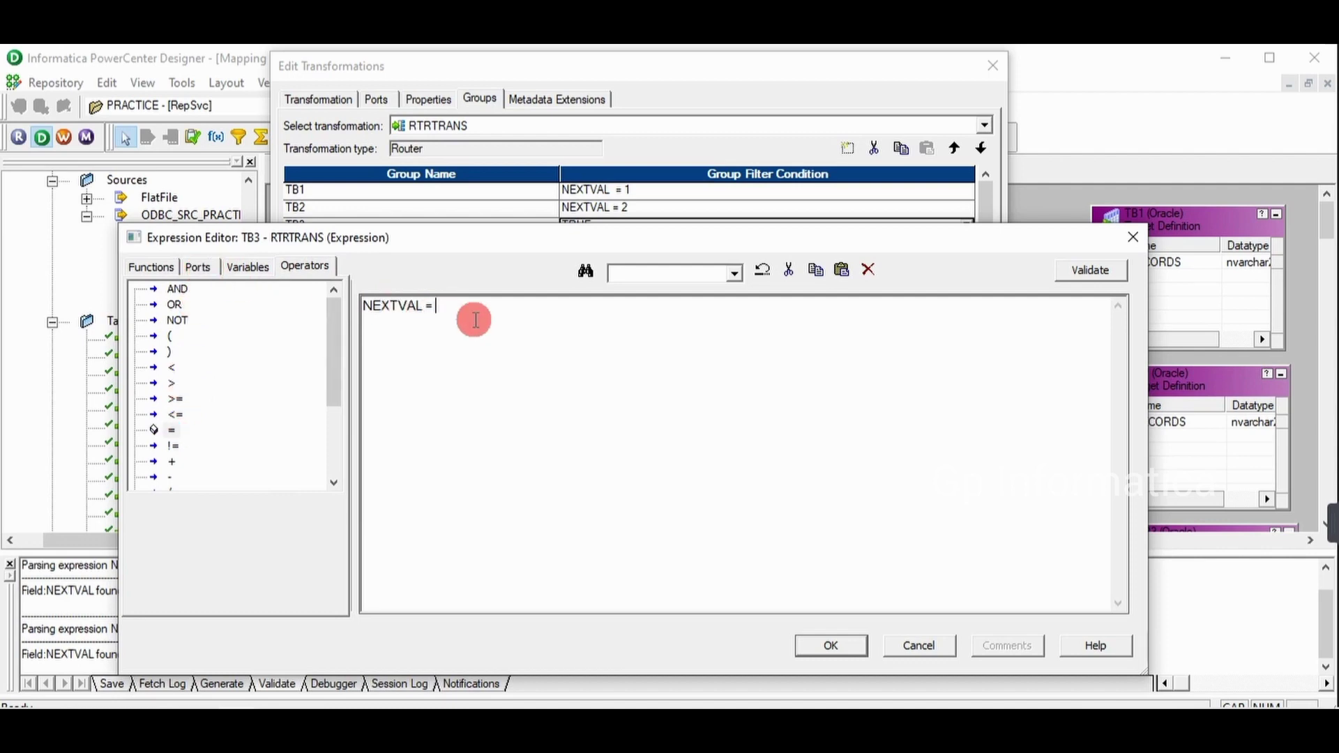
text(3)
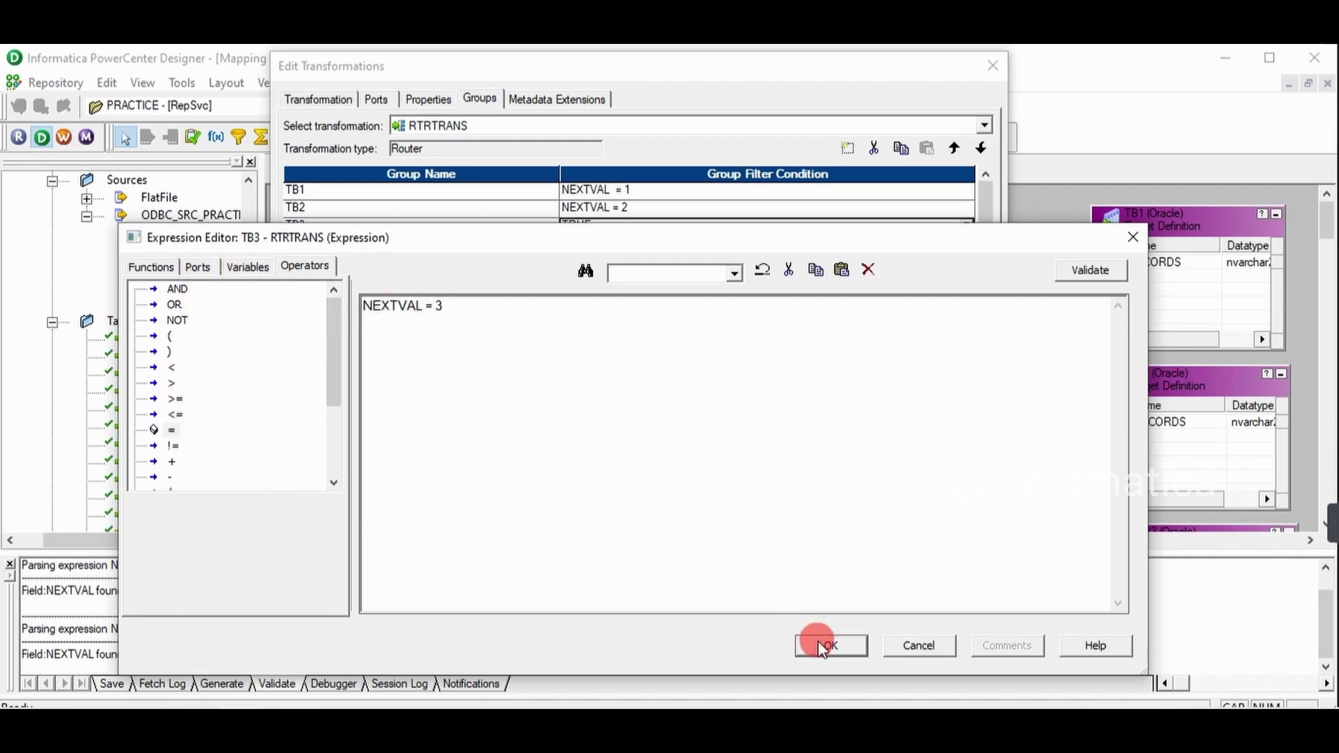
click(1109, 274)
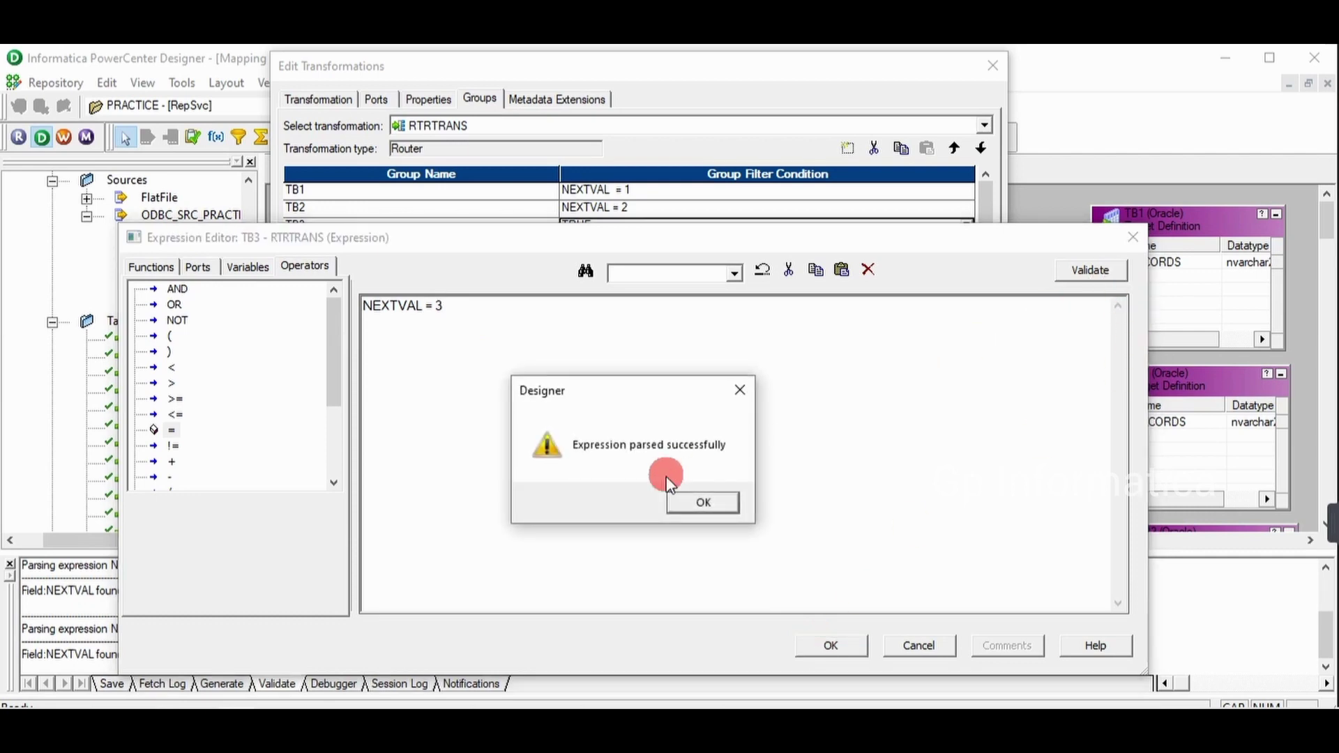
click(690, 510)
click(828, 644)
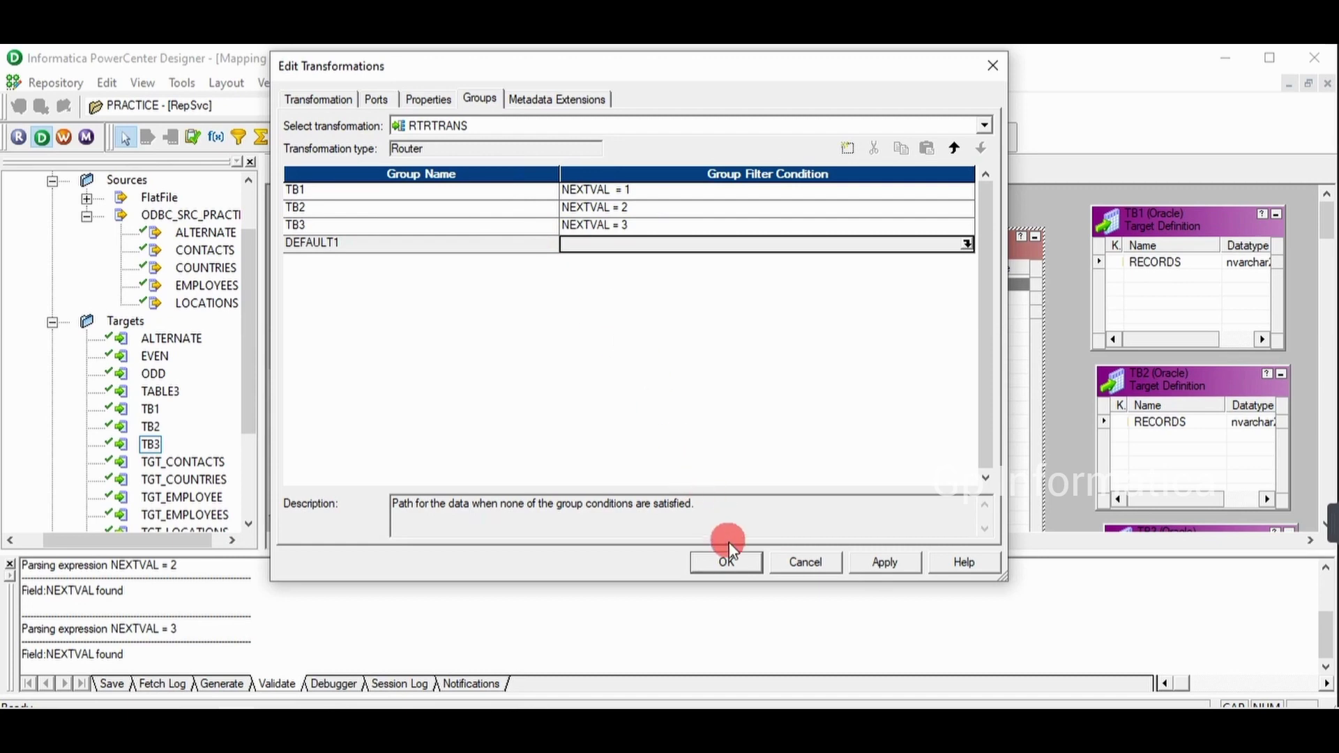
- Apply the router's group filter conditions, then reposition targets TB1, TB2 and TB3 on a larger canvas
click(889, 562)
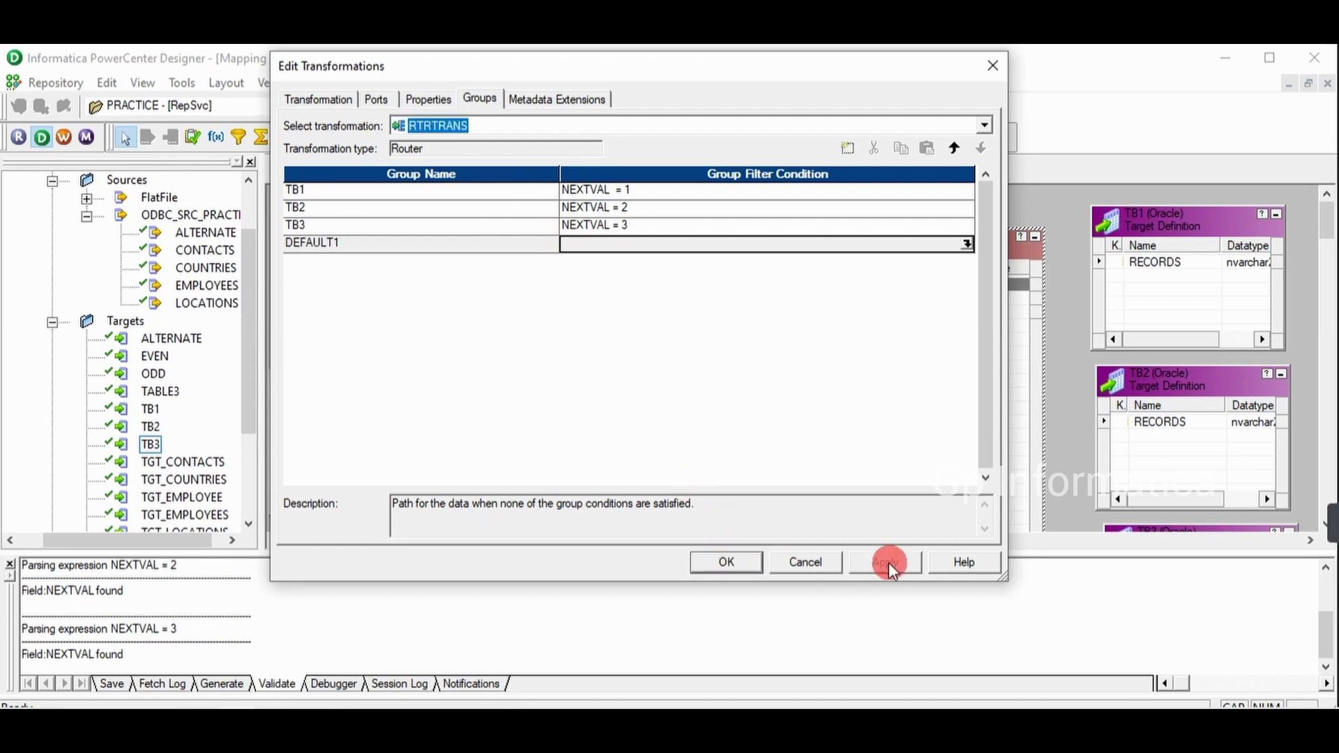
click(739, 558)
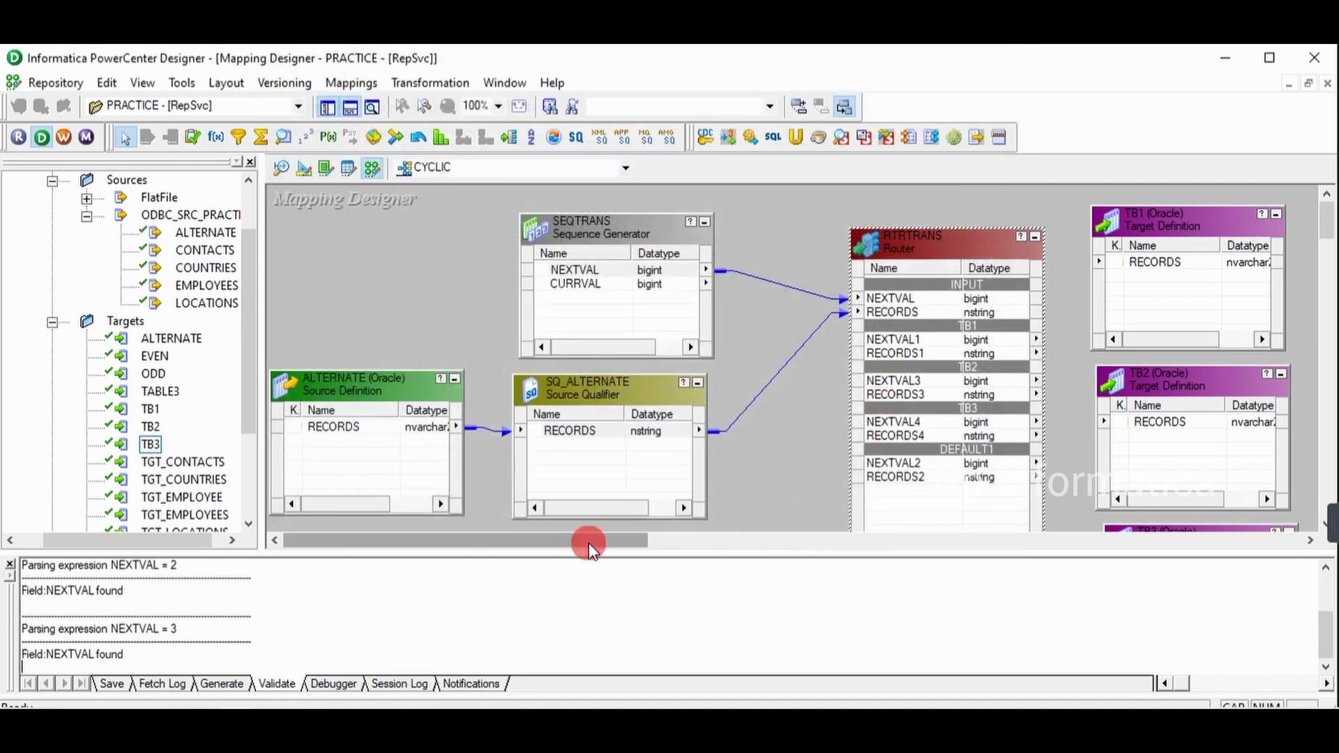
drag(589, 543, 736, 538)
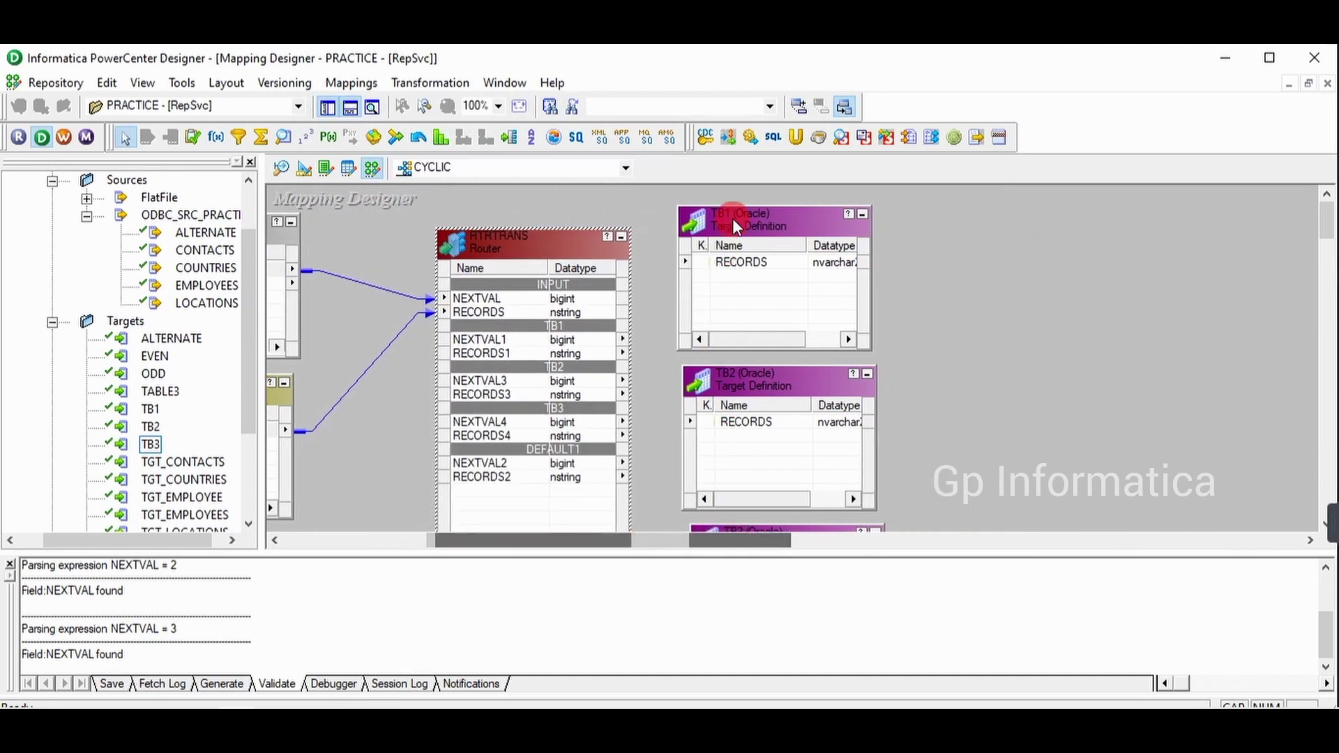
drag(732, 219, 764, 226)
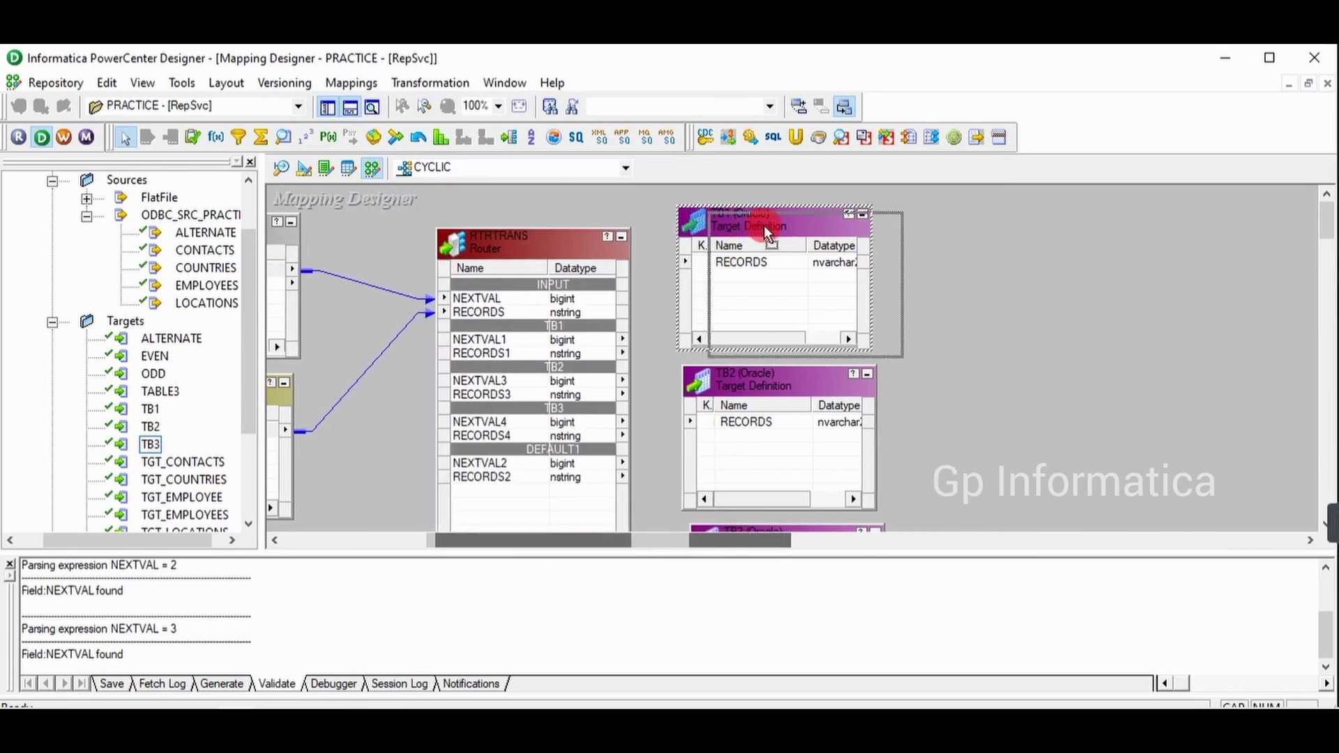
click(350, 109)
drag(753, 411, 792, 421)
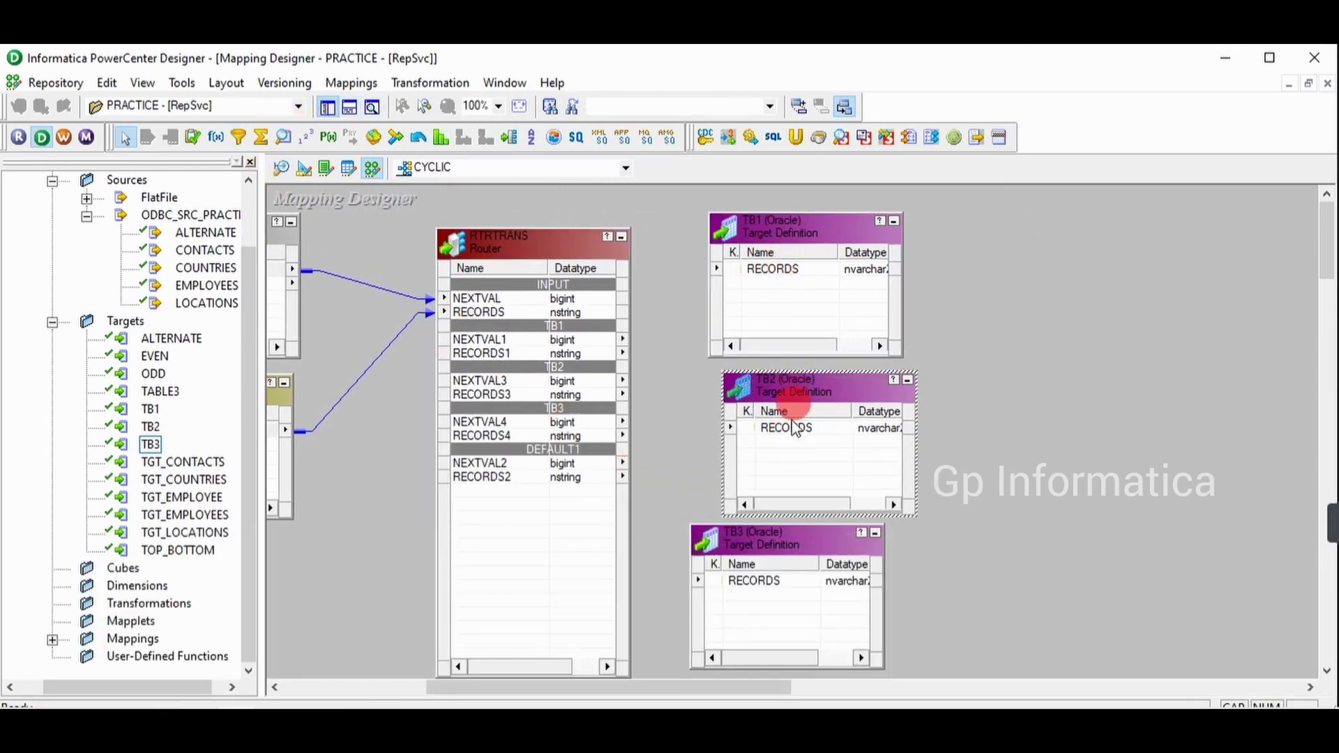
drag(791, 549, 823, 554)
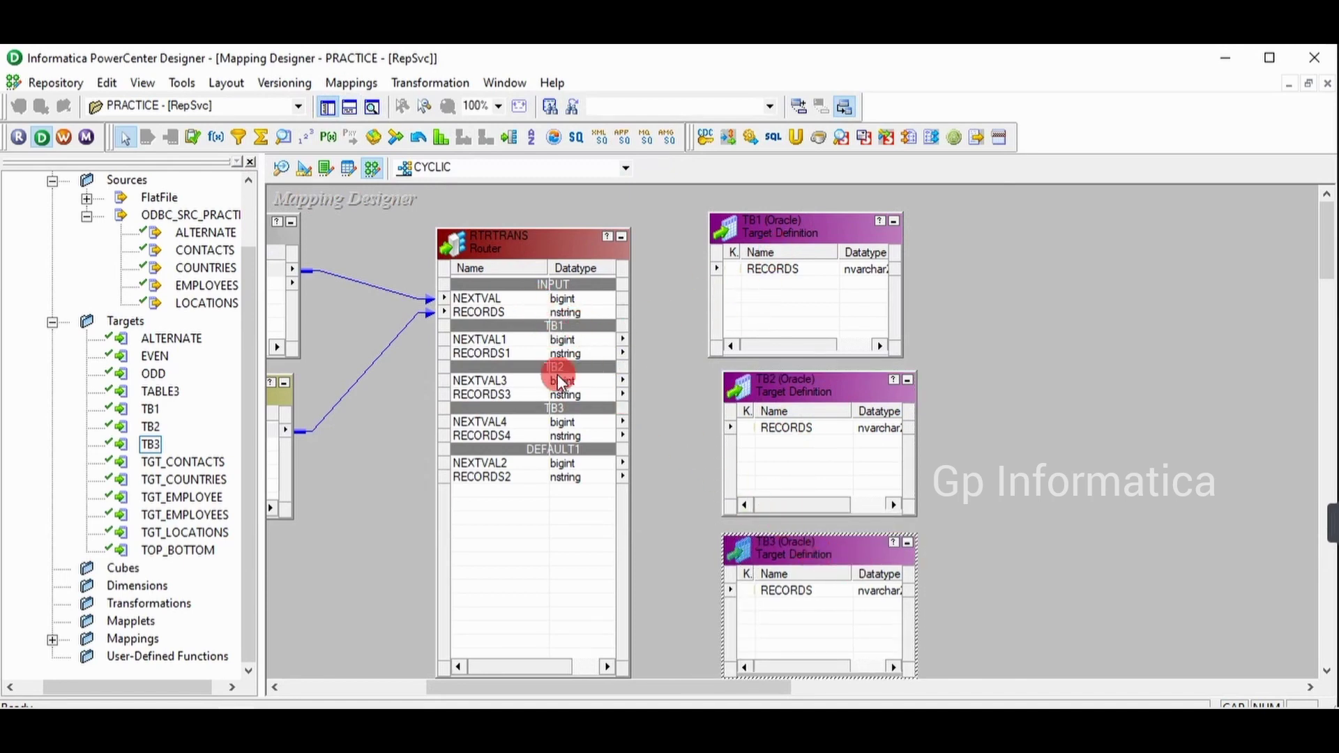
- Link RECORDS1, RECORDS3 and RECORDS4 to the RECORDS columns of TB1, TB2 and TB3
drag(604, 353, 747, 268)
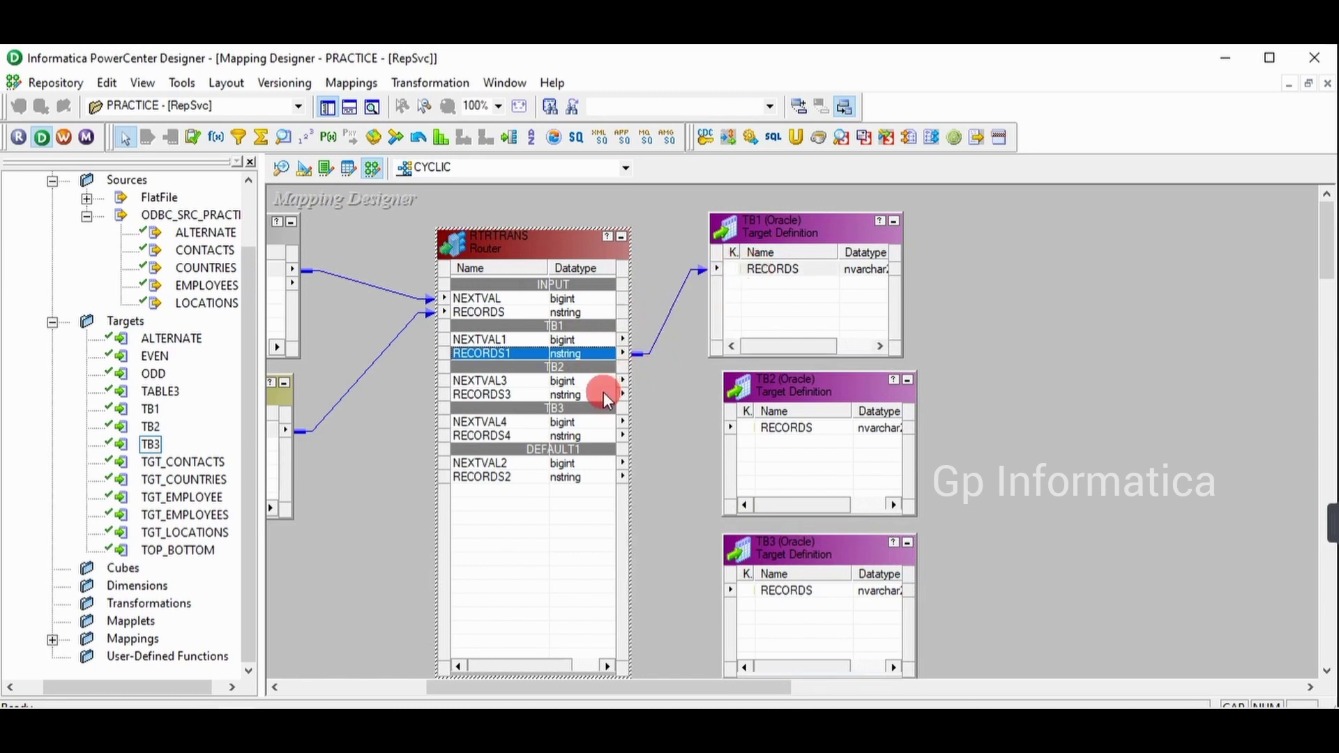
drag(604, 392, 766, 431)
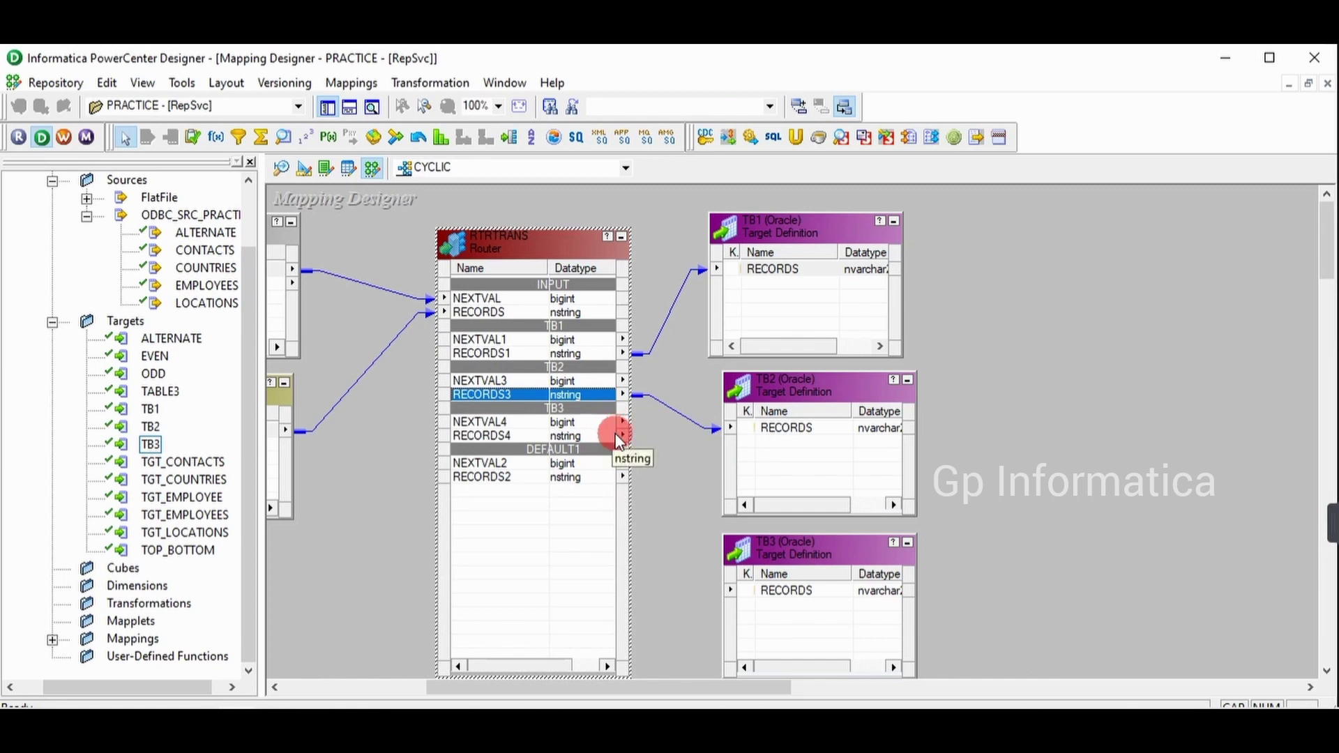
drag(617, 437, 759, 601)
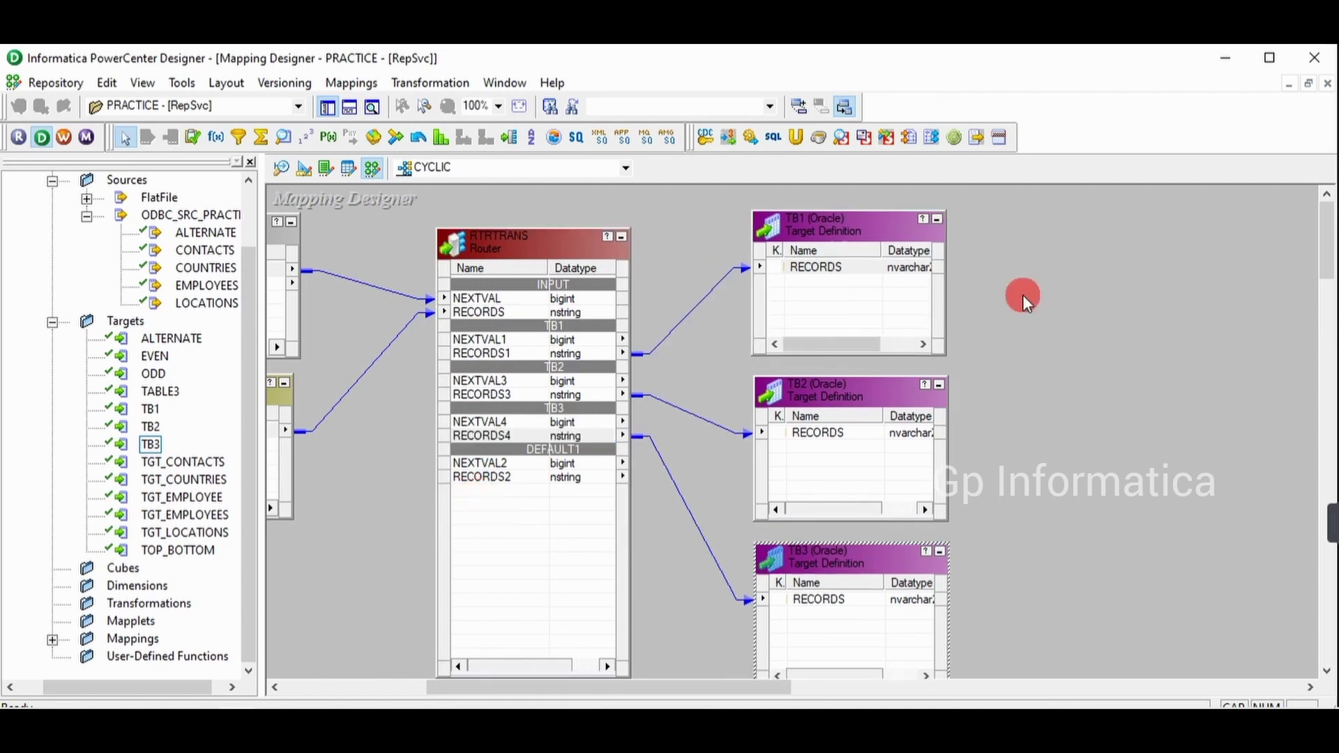
- Collapse all CYCLIC mapping objects, ALTERNATE through RTRTRANS to TB1–TB3, with Arrange All Iconic
right_click(1023, 298)
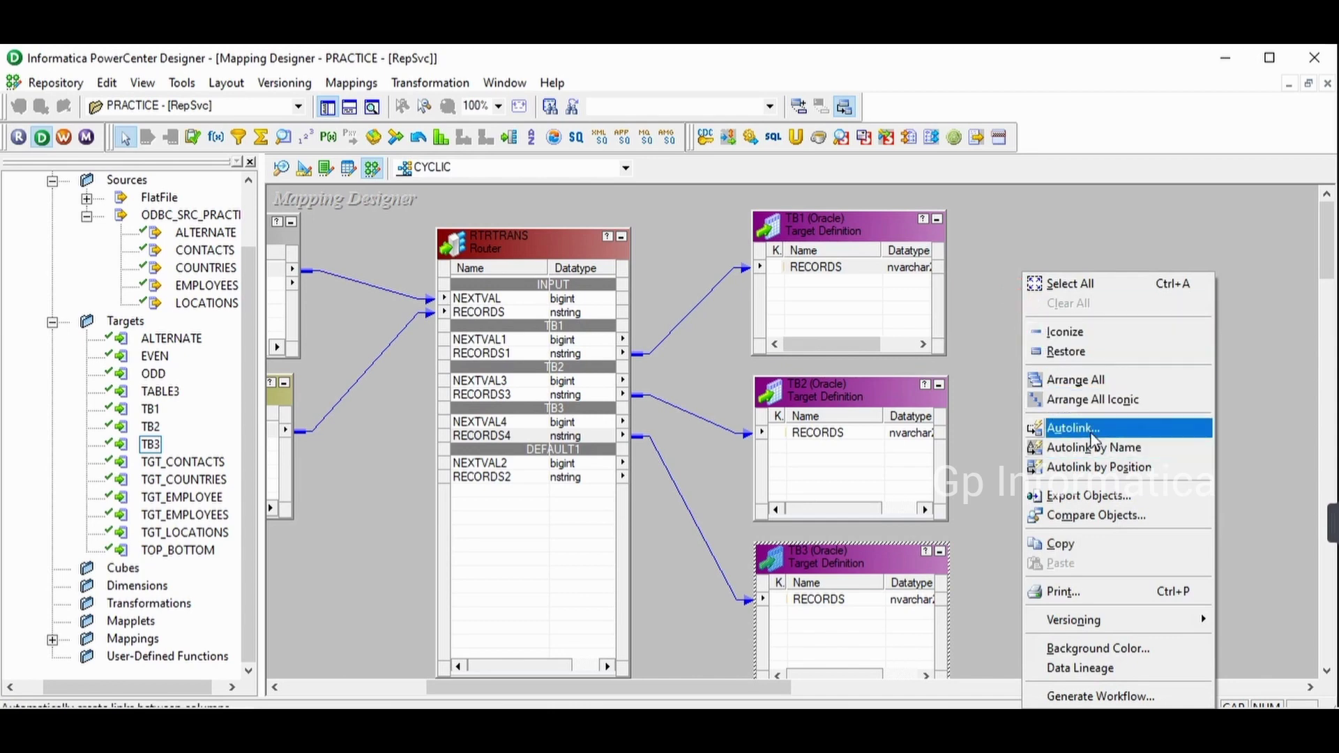
click(1092, 400)
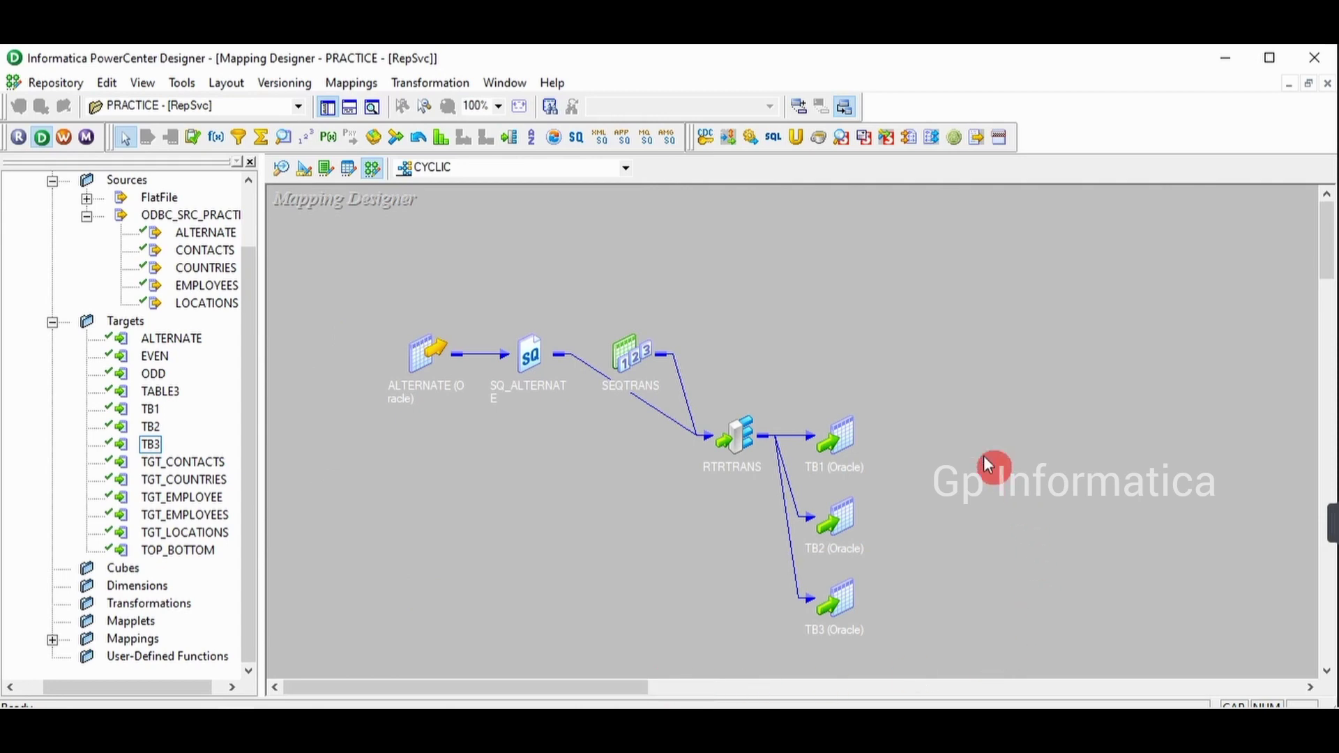
click(349, 84)
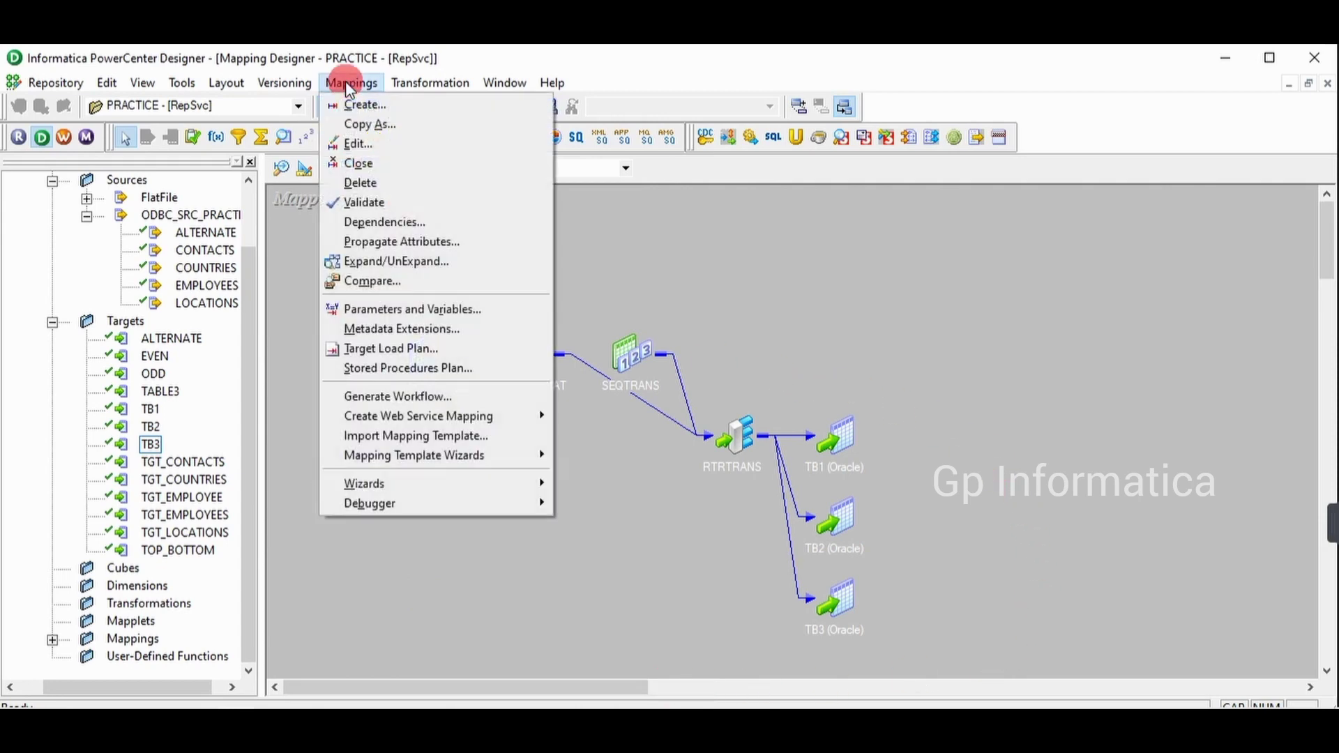
- Start generating a workflow for the CYCLIC mapping using a reusable session
click(423, 403)
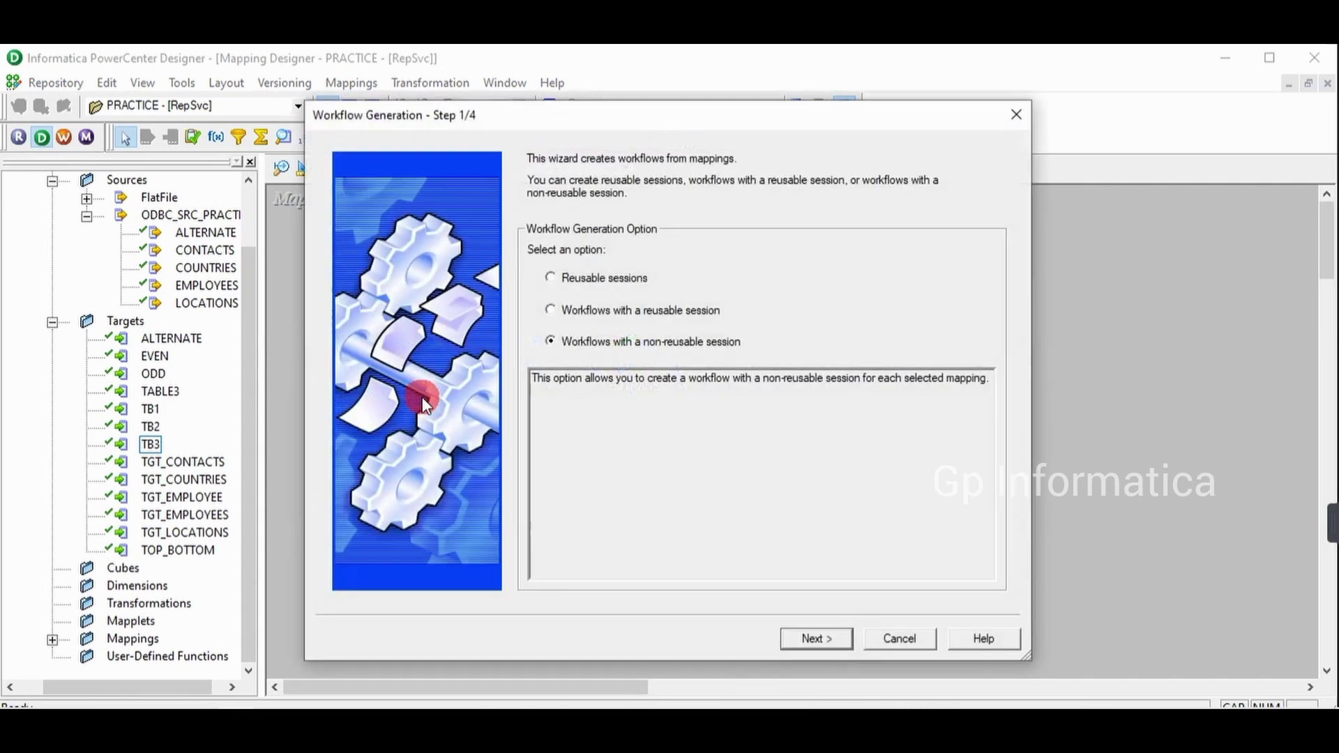
click(551, 311)
click(812, 640)
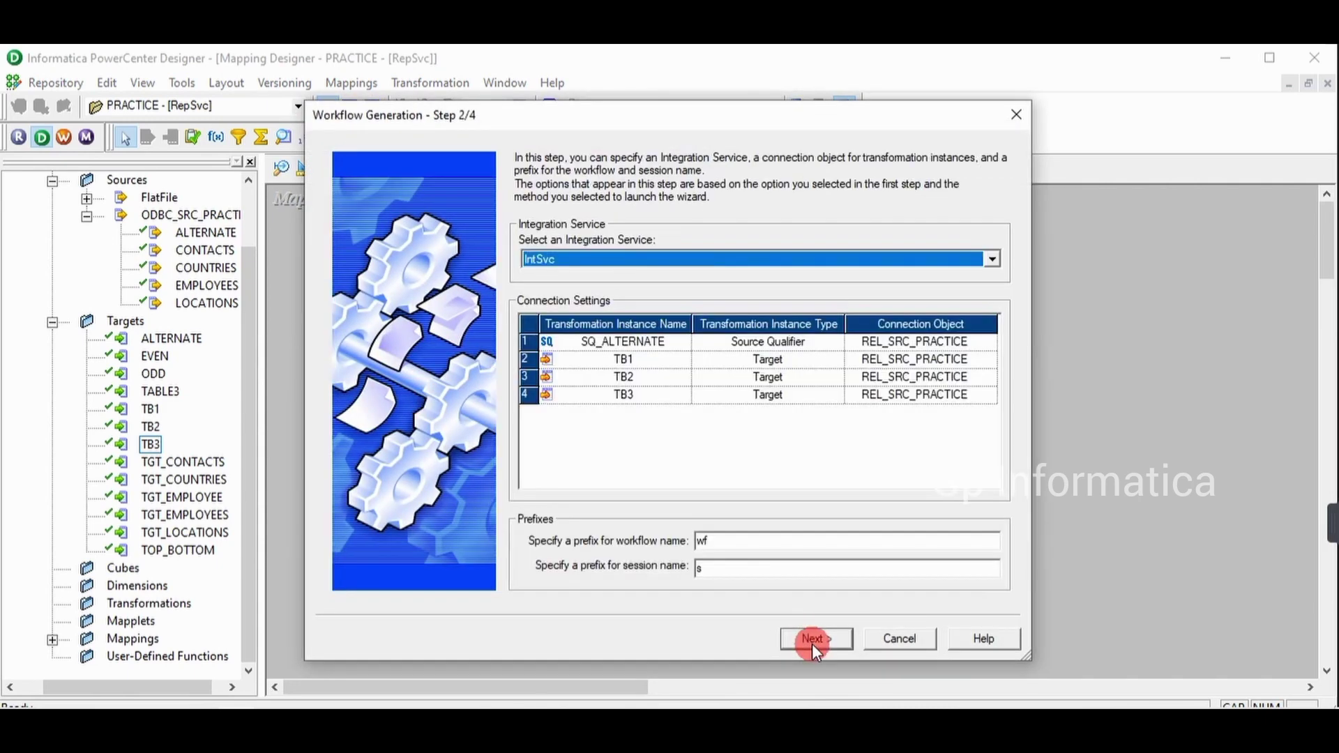
- Set the workflow prefix to wfM and the session prefix to SESSIONCYCLIC
click(784, 571)
key(BackSpace)
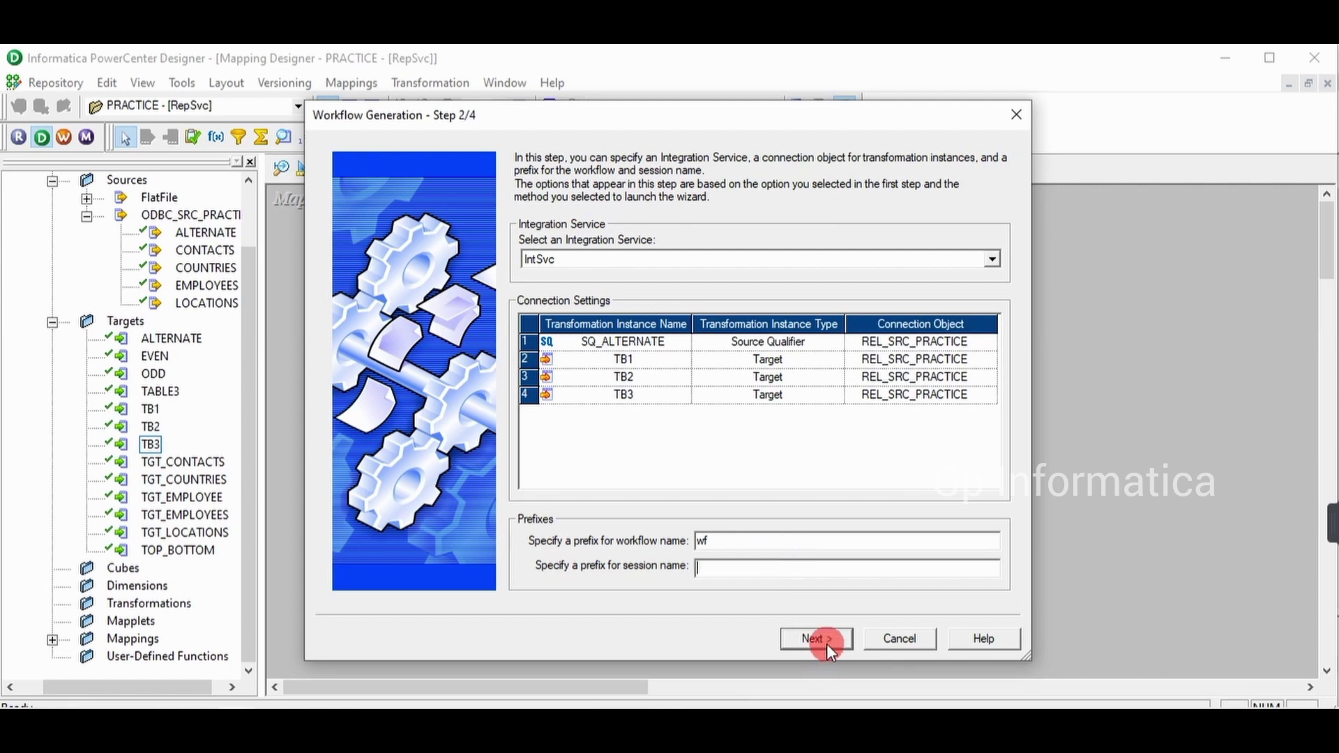
click(745, 539)
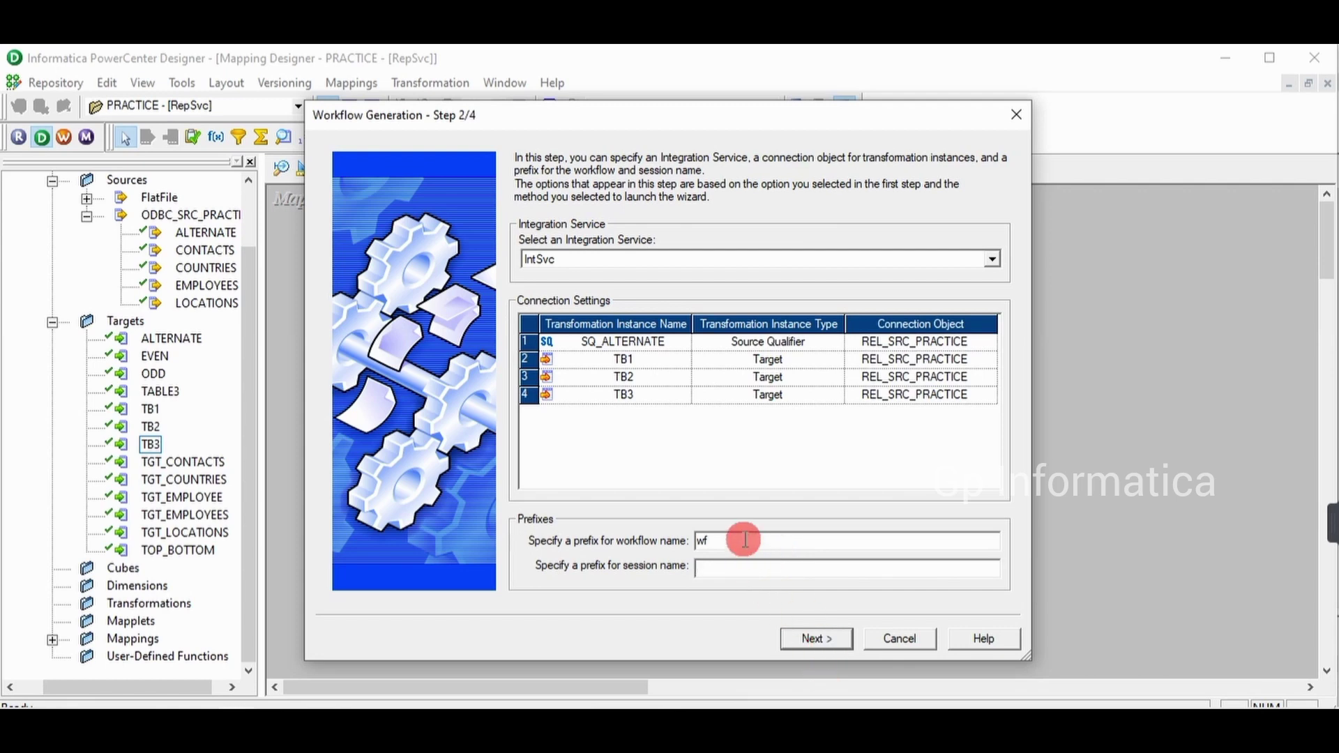
text(M)
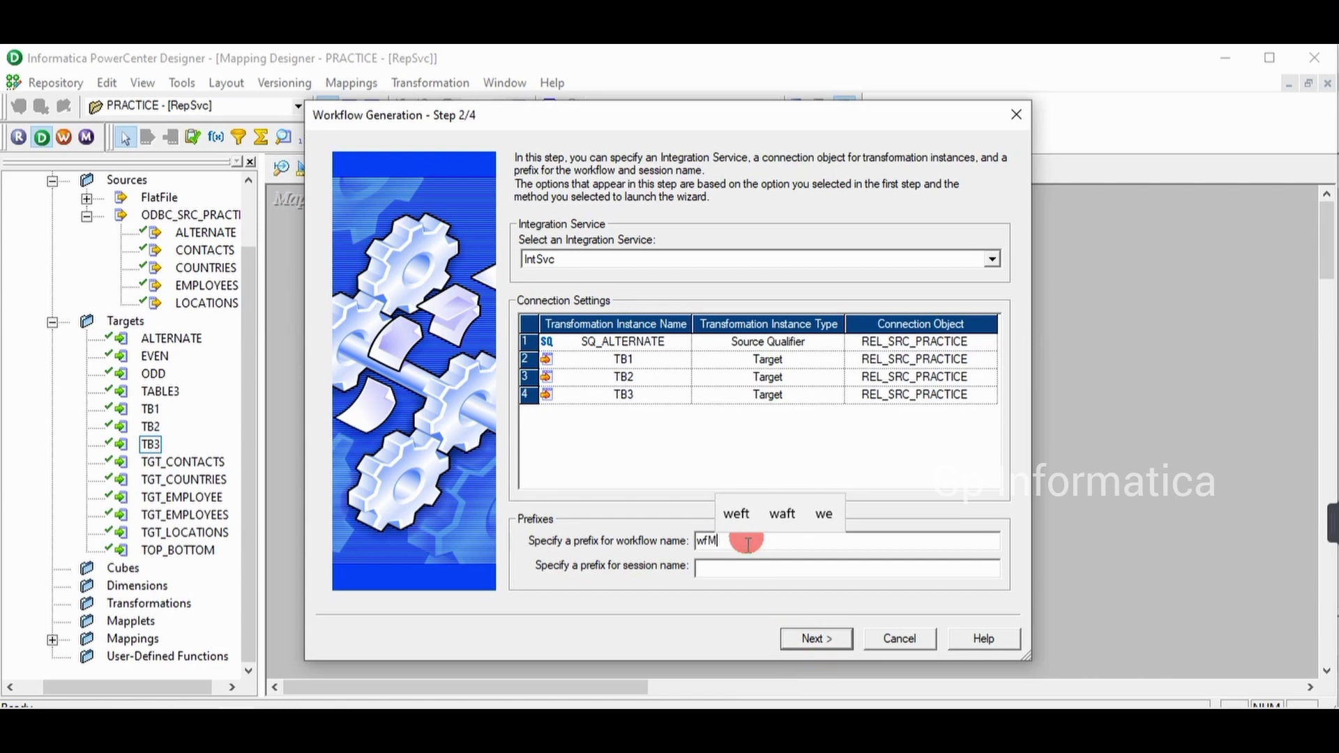
click(755, 572)
text(S)
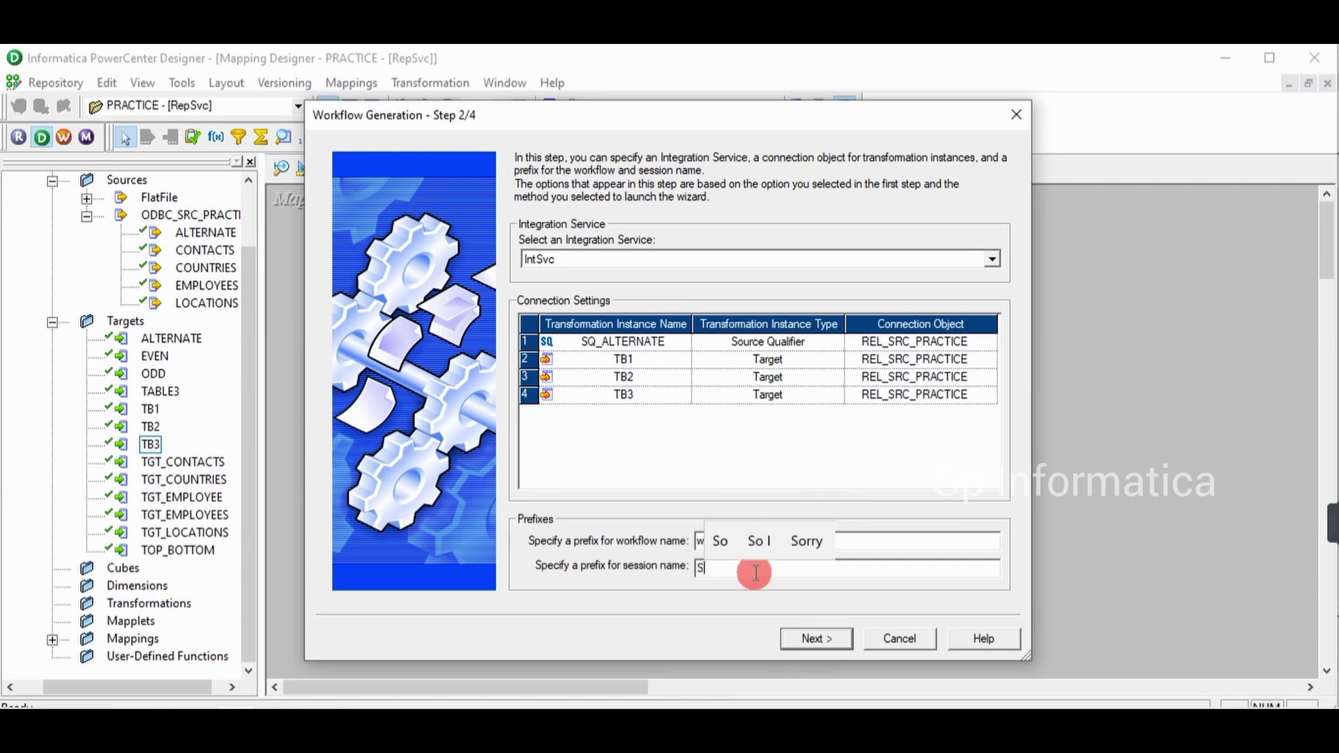
text(ESSI)
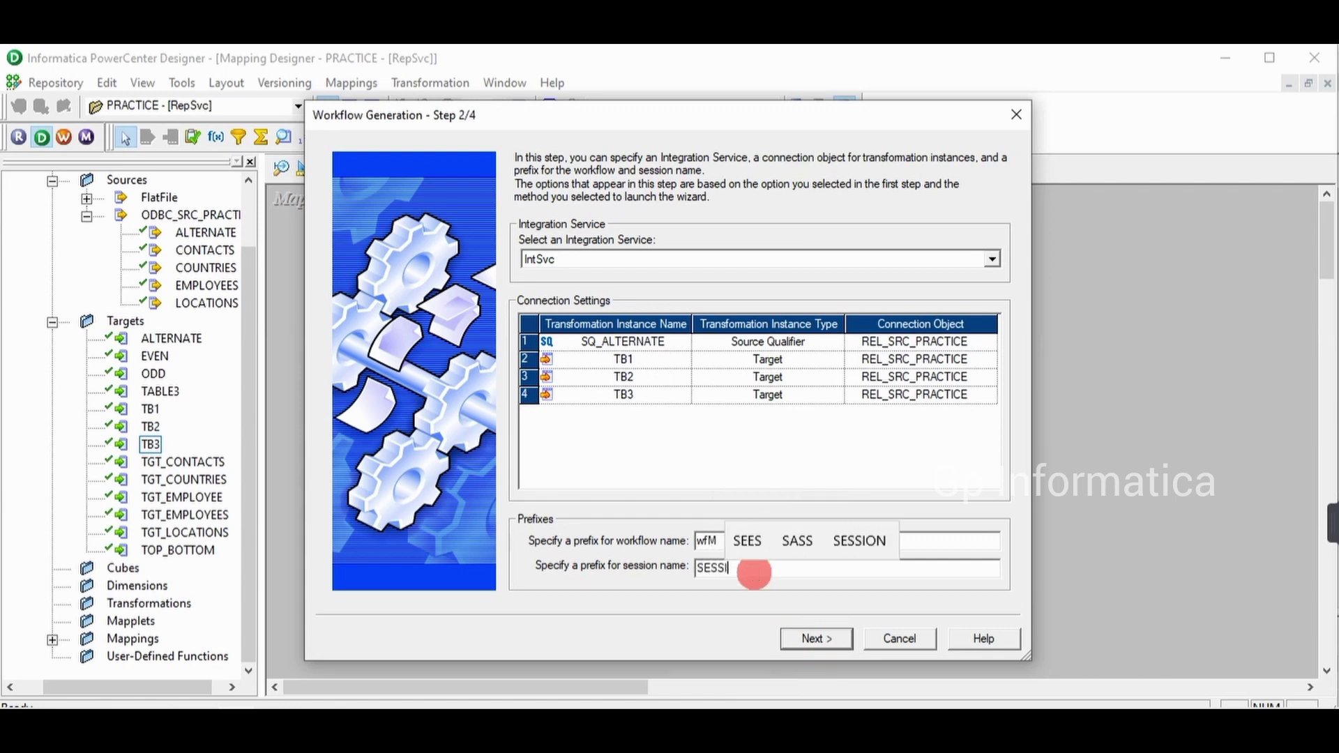
text(ON)
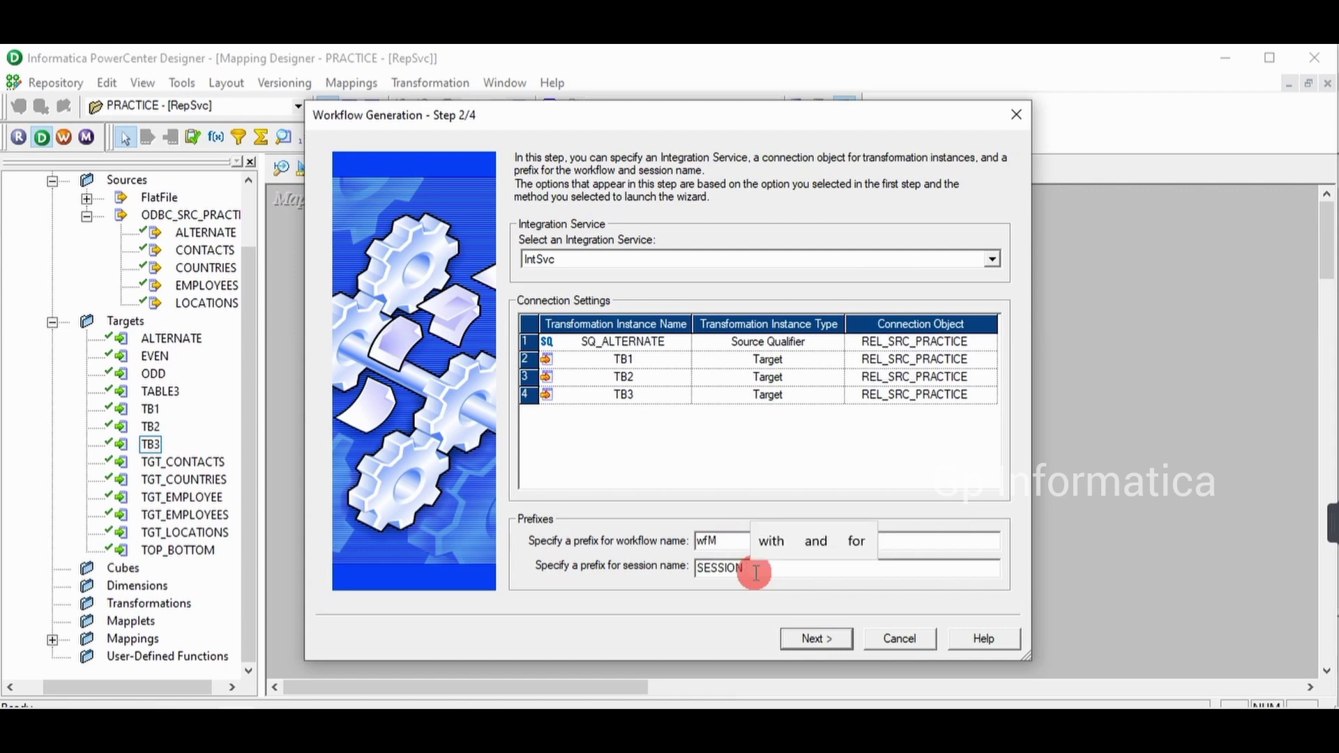
text(CYCLIC)
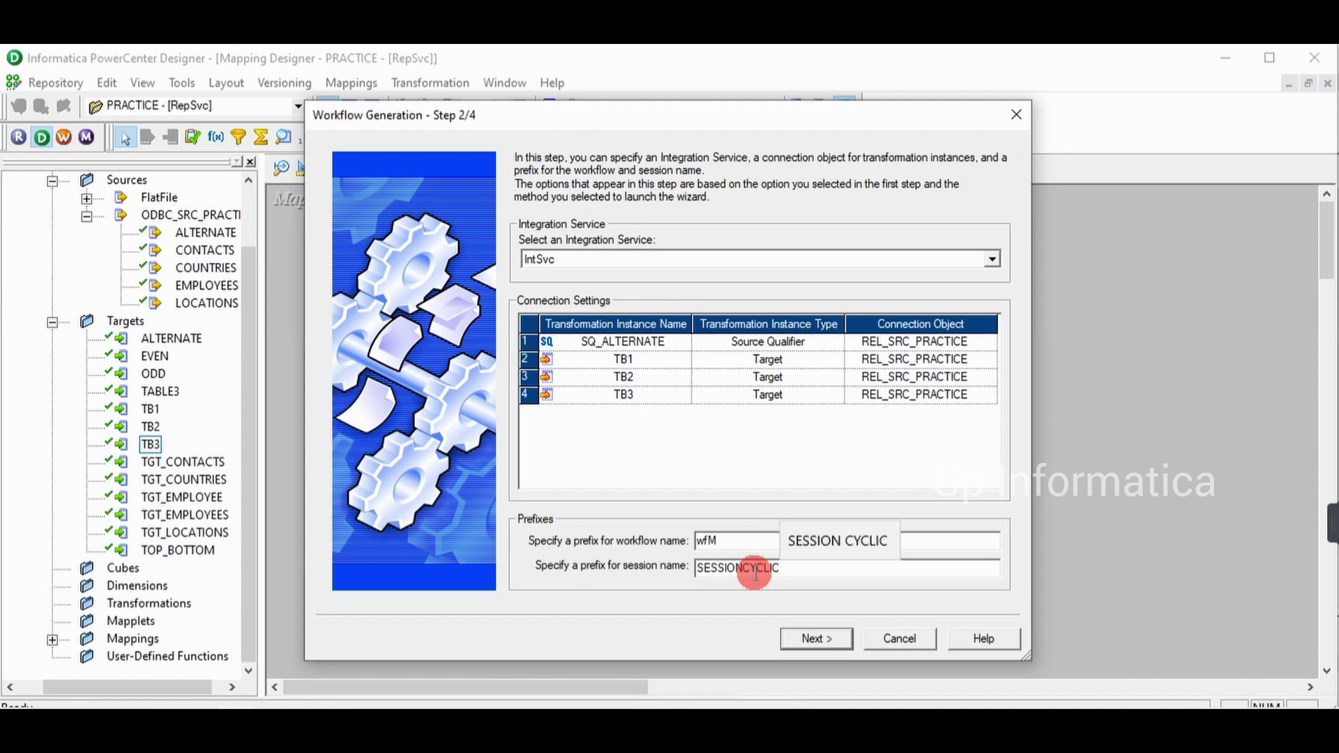
- Confirm the settings and finish generating the wfM_CYCLIC workflow
click(807, 644)
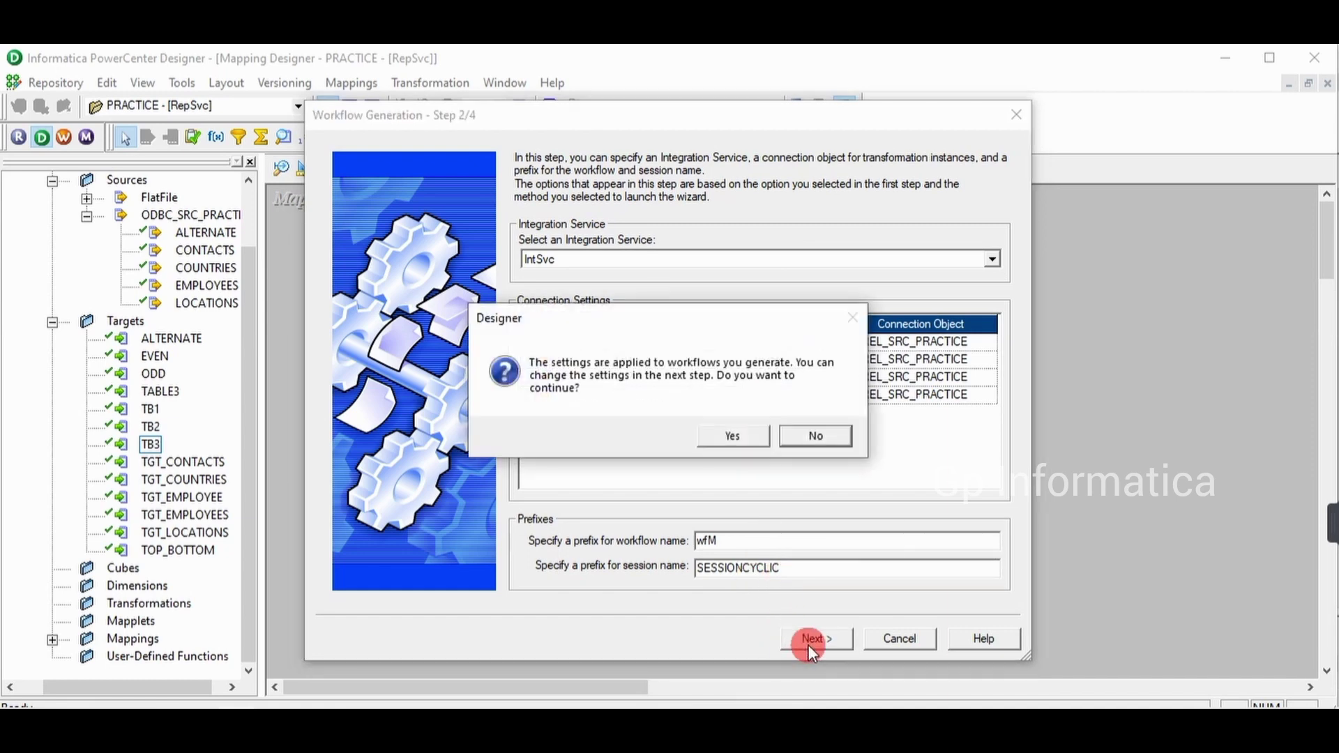
click(747, 442)
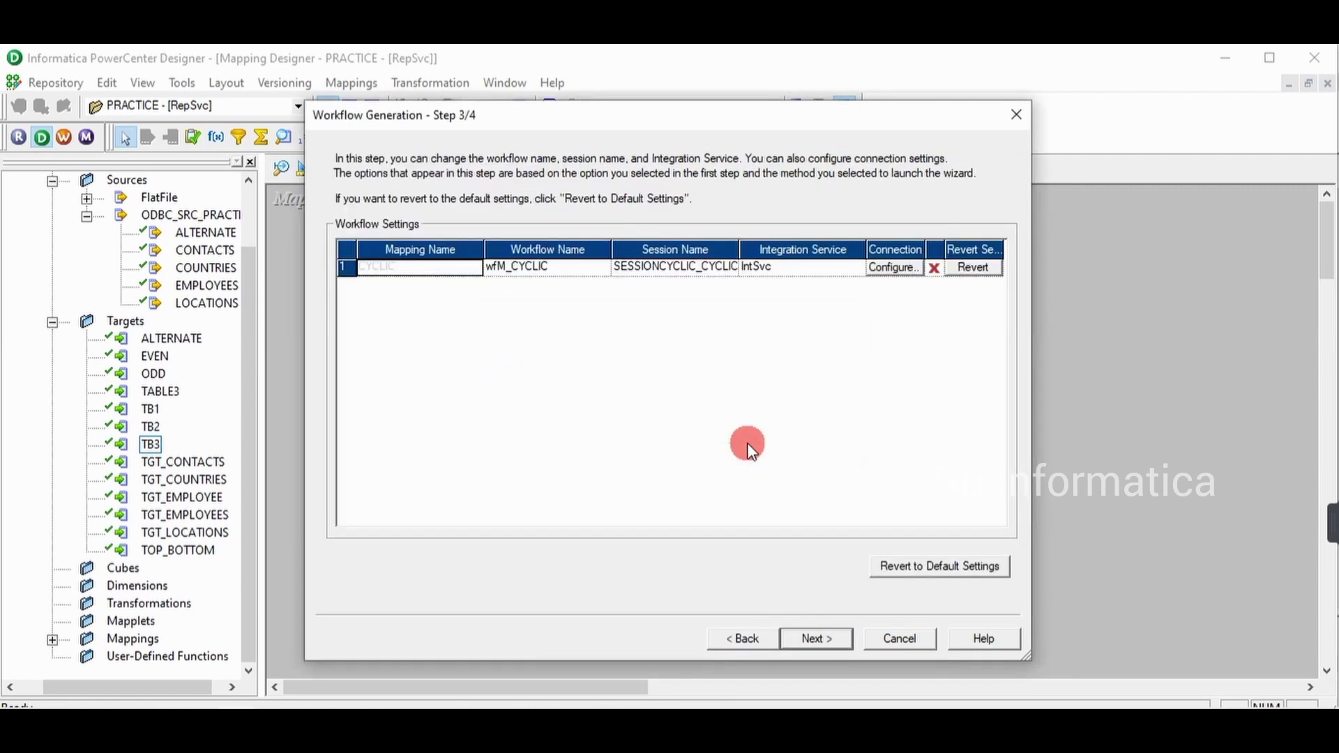
click(809, 638)
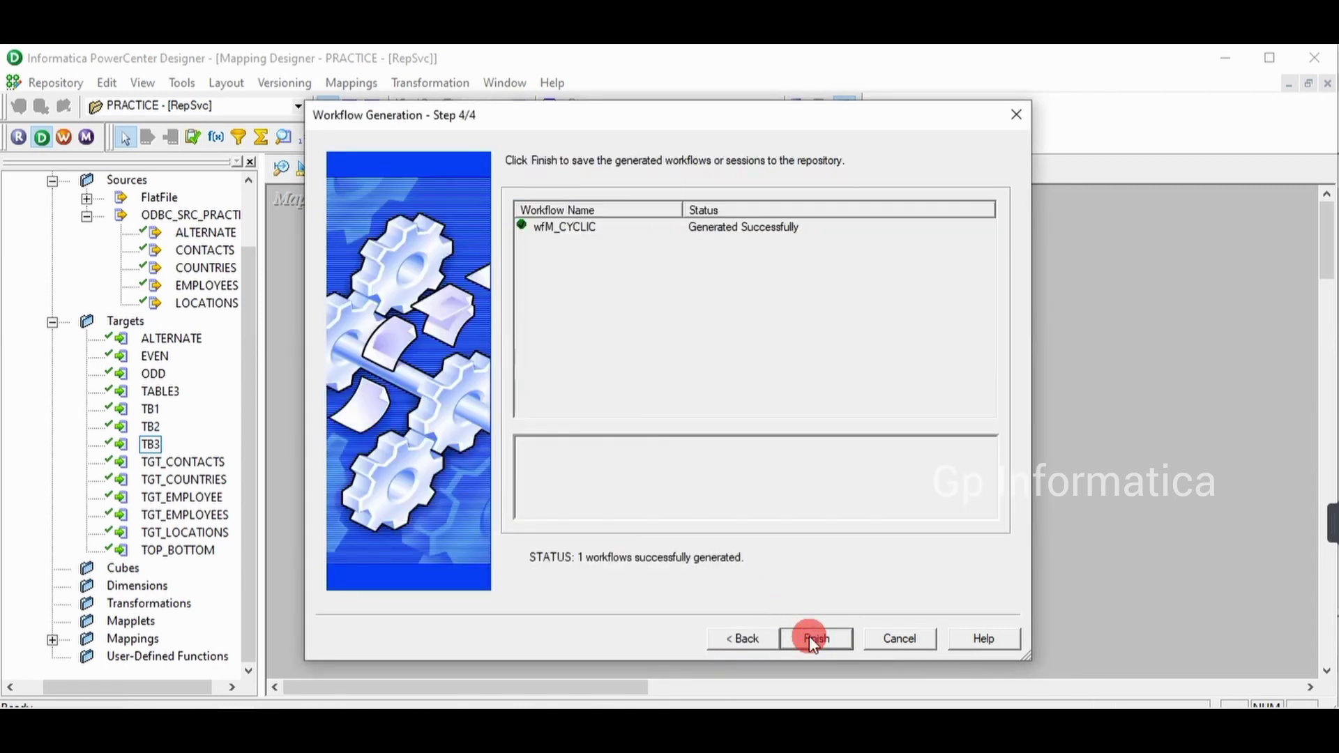
click(809, 637)
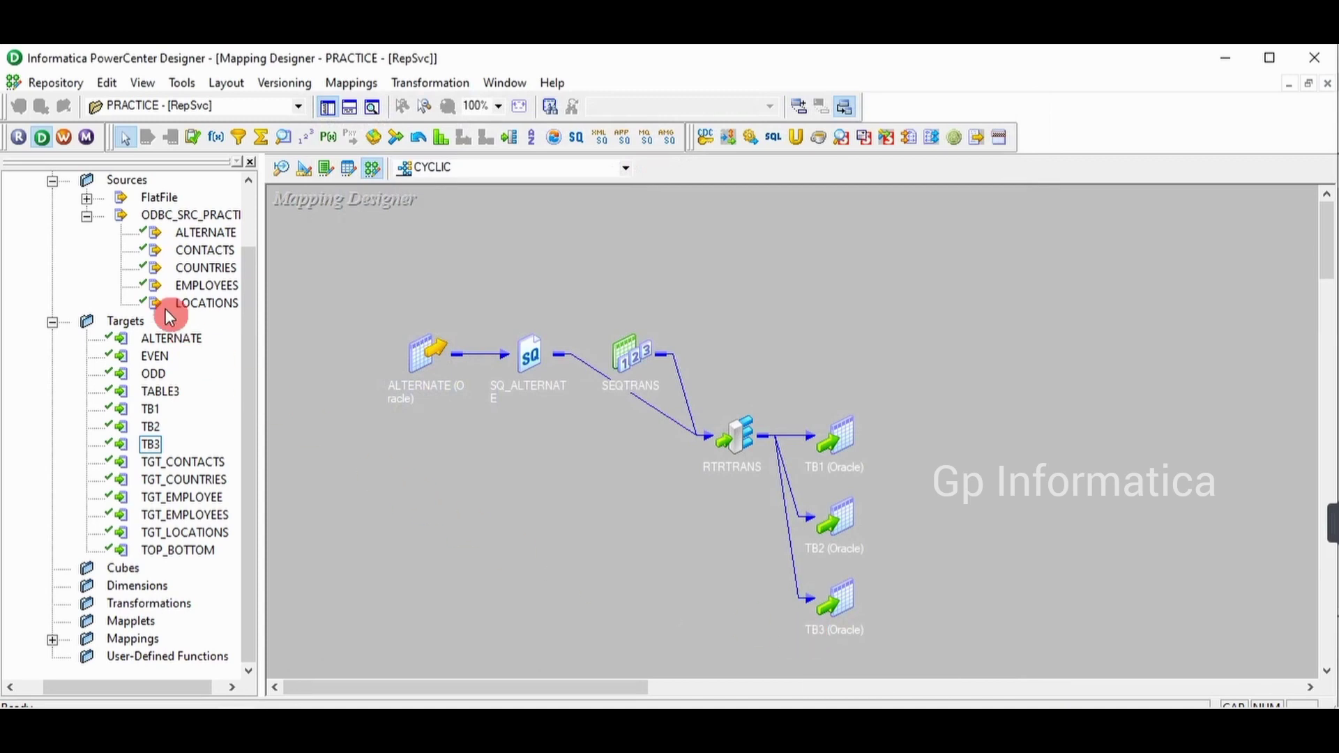
- In Workflow Manager, connect to the PRACTICE folder and expand its Workflows list
click(62, 140)
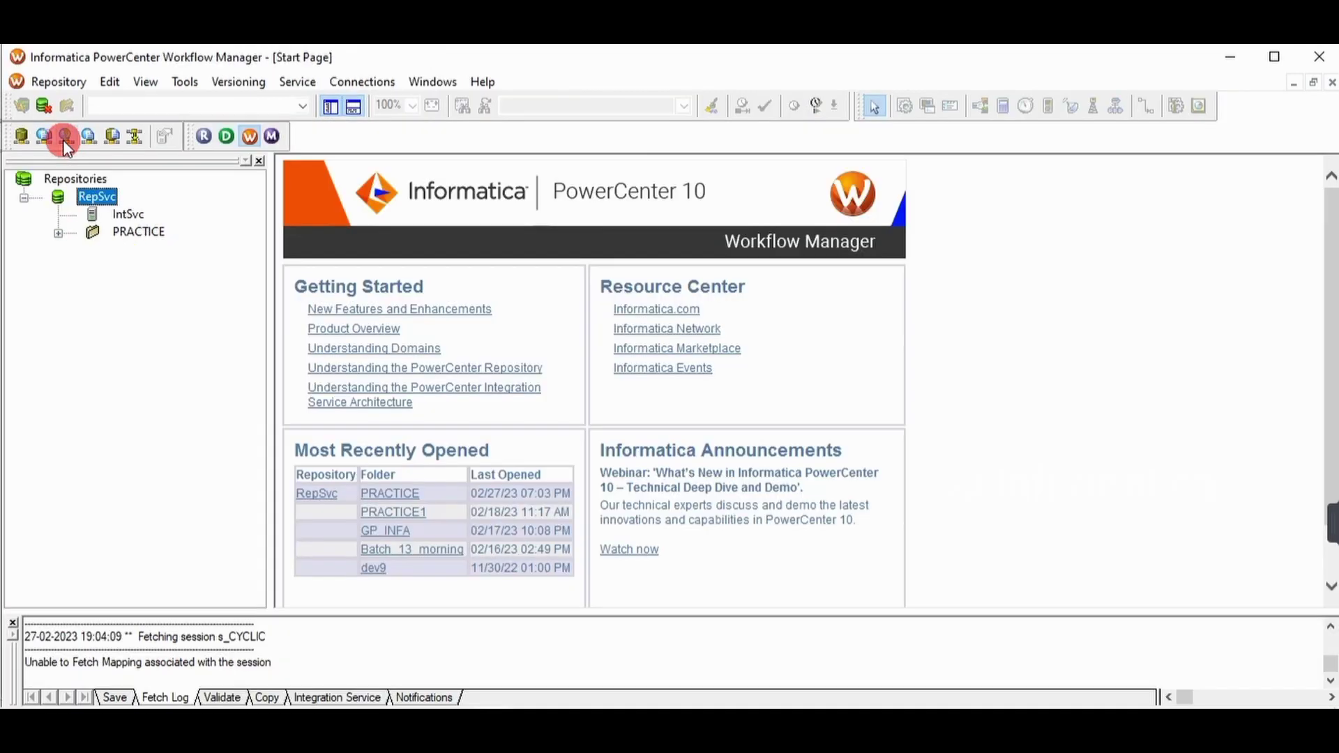
click(112, 231)
right_click(111, 232)
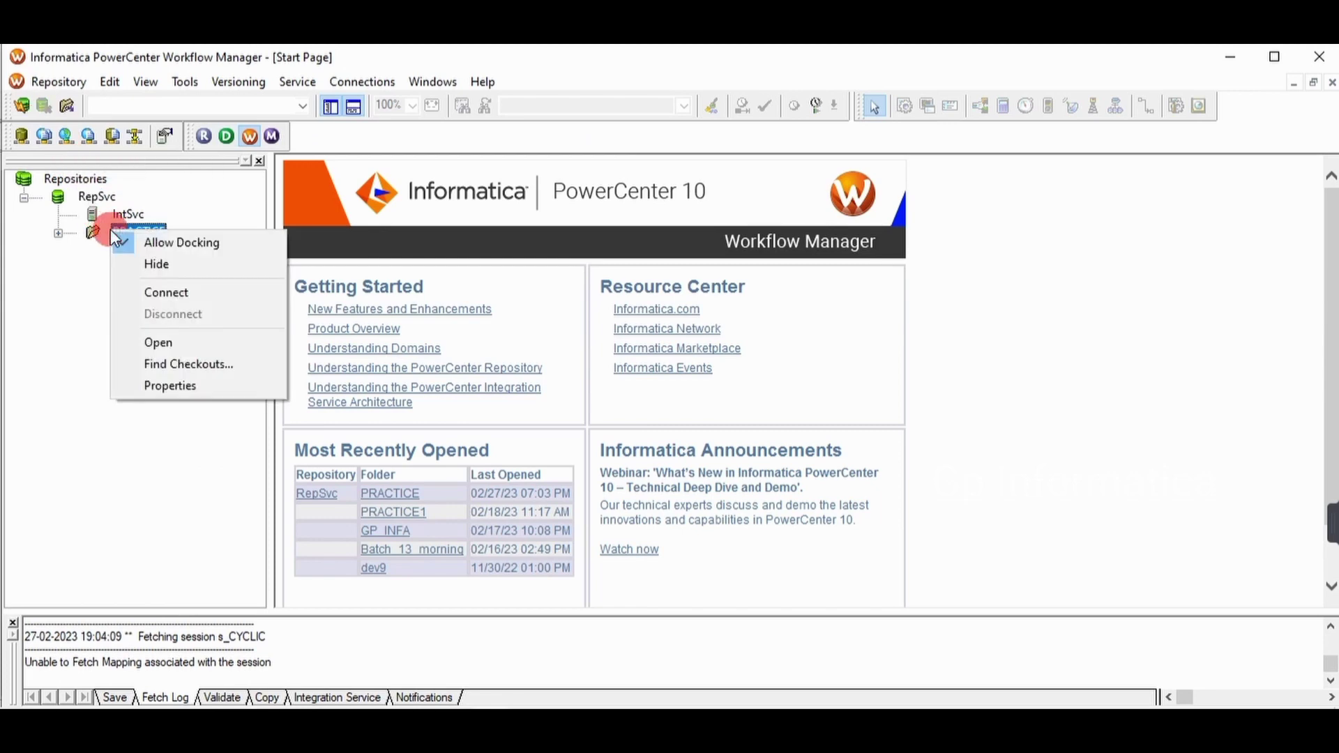
click(172, 290)
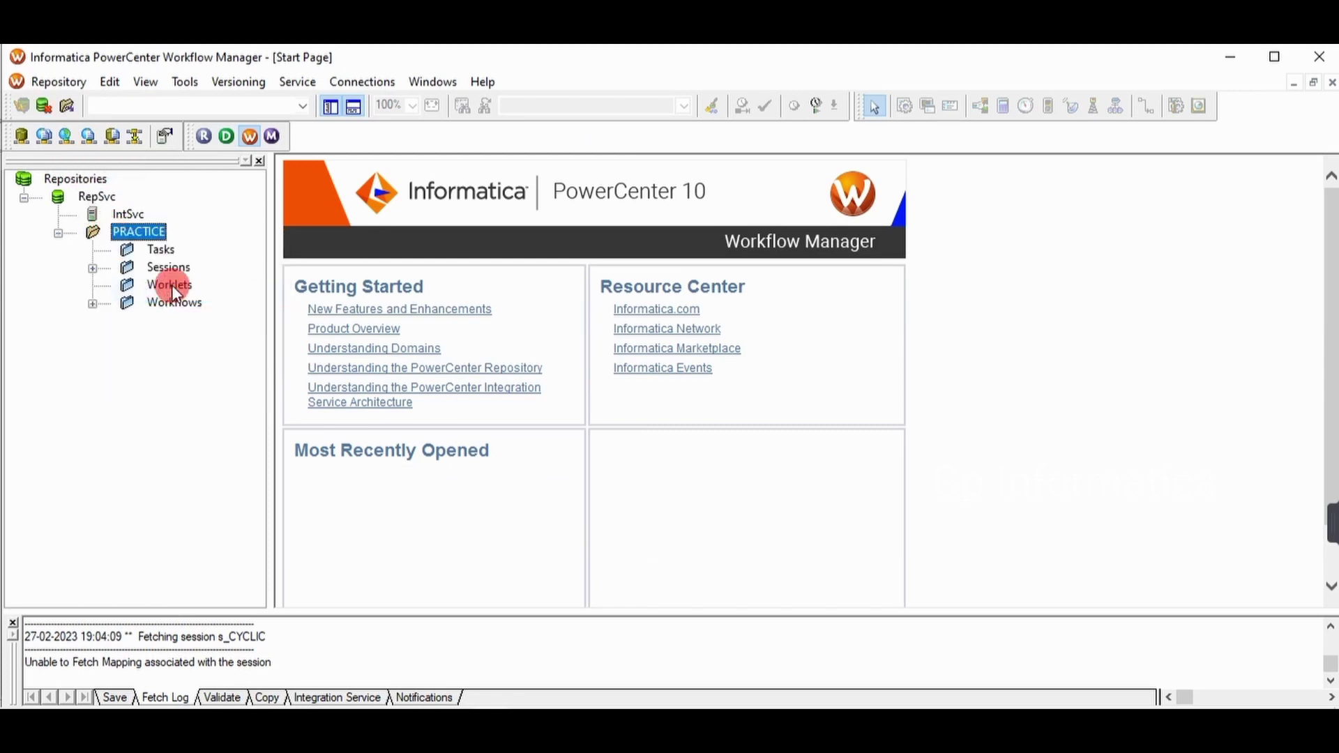
click(91, 303)
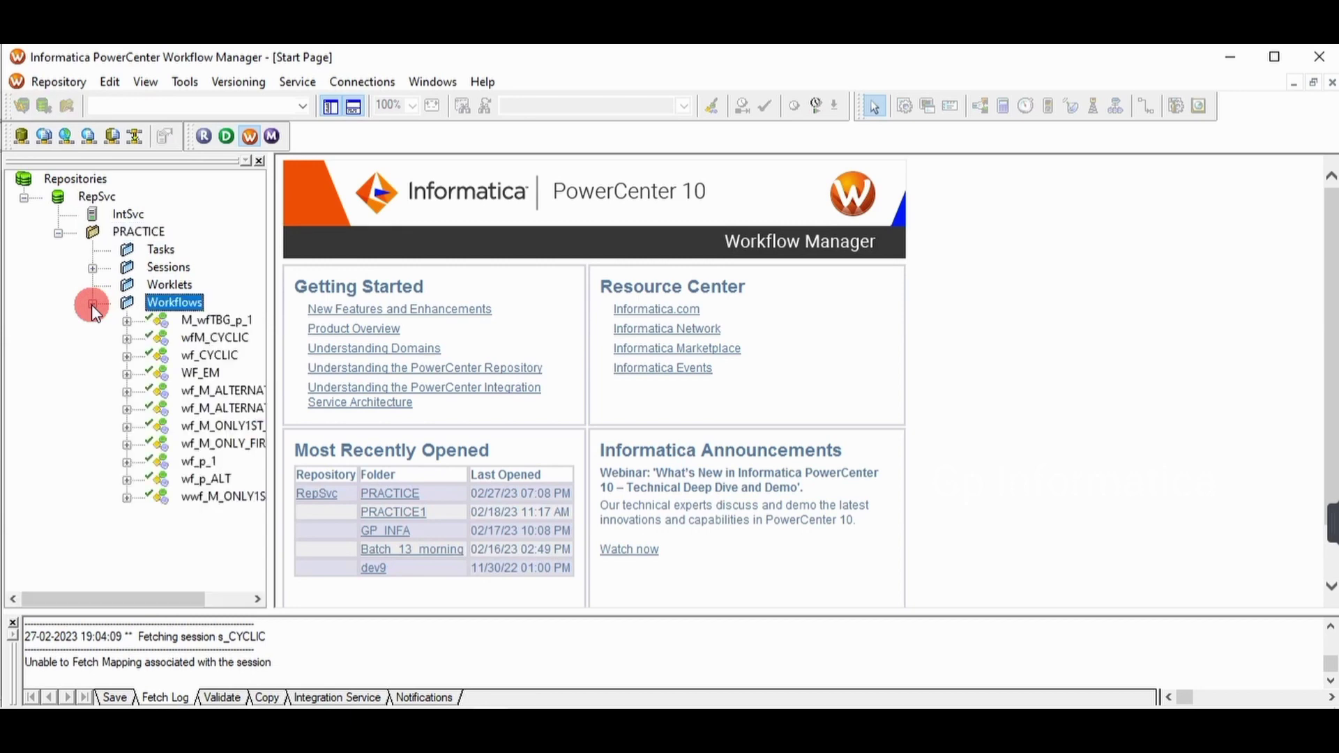